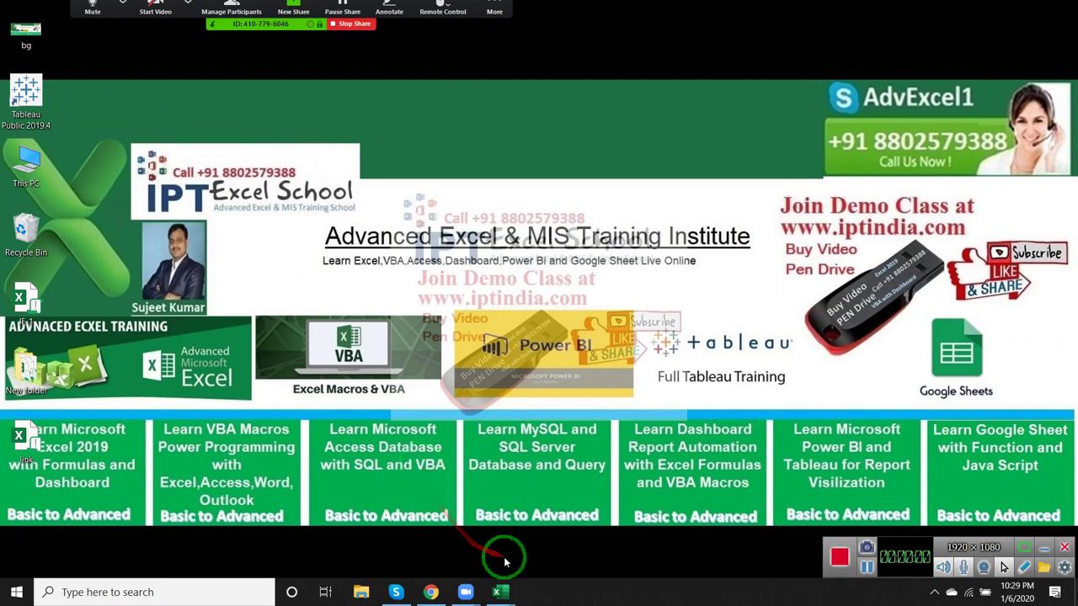
# Refresh the desktop and bring the DD workbook's Data sheet to the front in Excel
pyautogui.rightClick(431, 195)
pyautogui.click(467, 235)
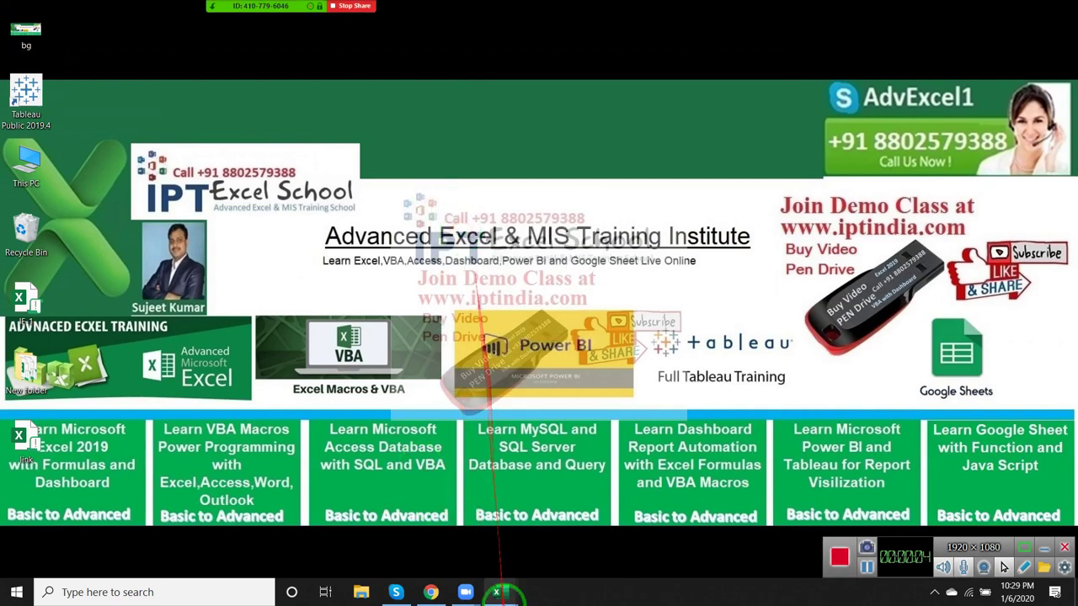
pyautogui.click(498, 592)
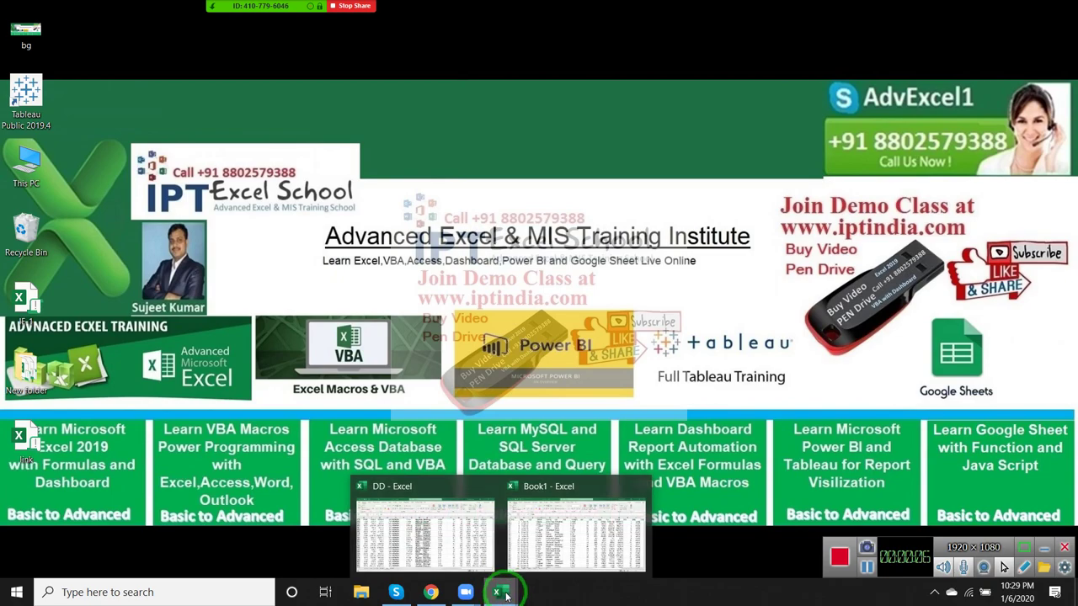
pyautogui.click(468, 549)
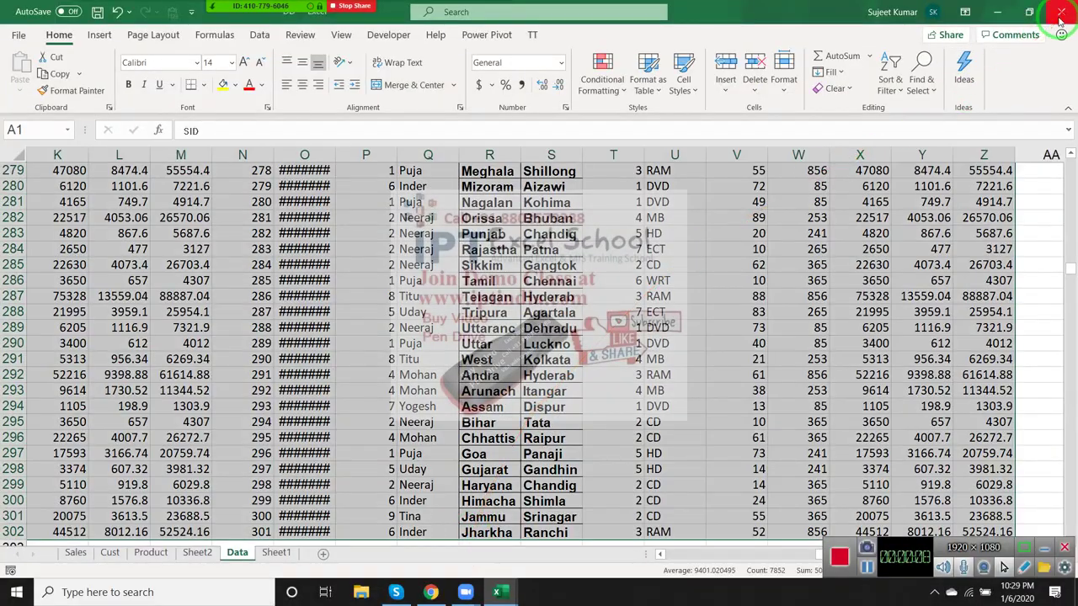
# Close the DD window, switch to Book1, and show the Developer tab
pyautogui.click(1061, 13)
pyautogui.click(498, 589)
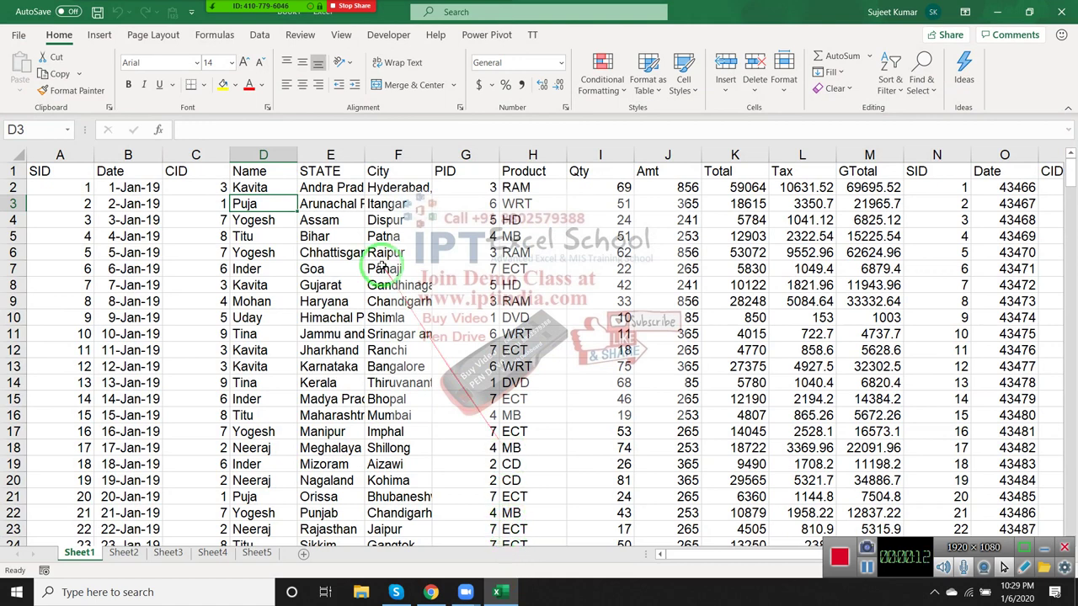
pyautogui.click(377, 42)
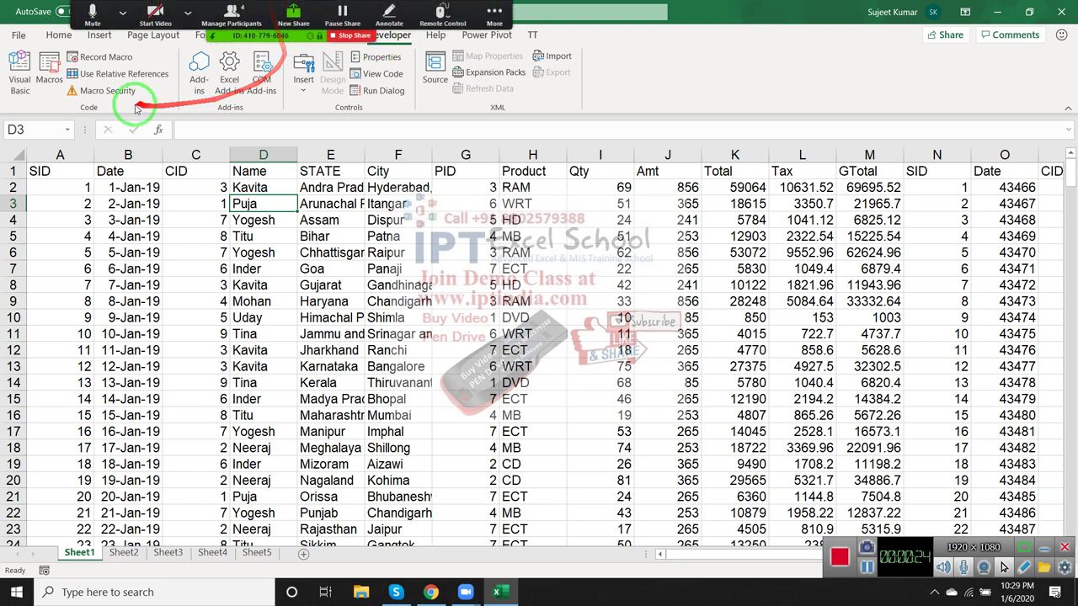
# Auto-fit column C and then all worksheet columns to their contents
pyautogui.click(145, 186)
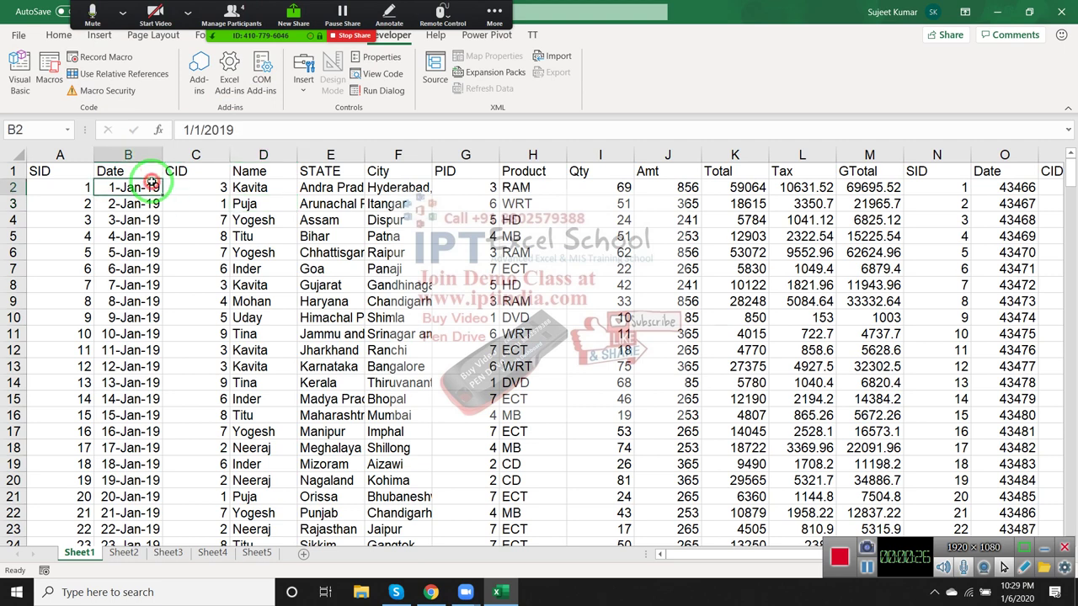
pyautogui.click(223, 155)
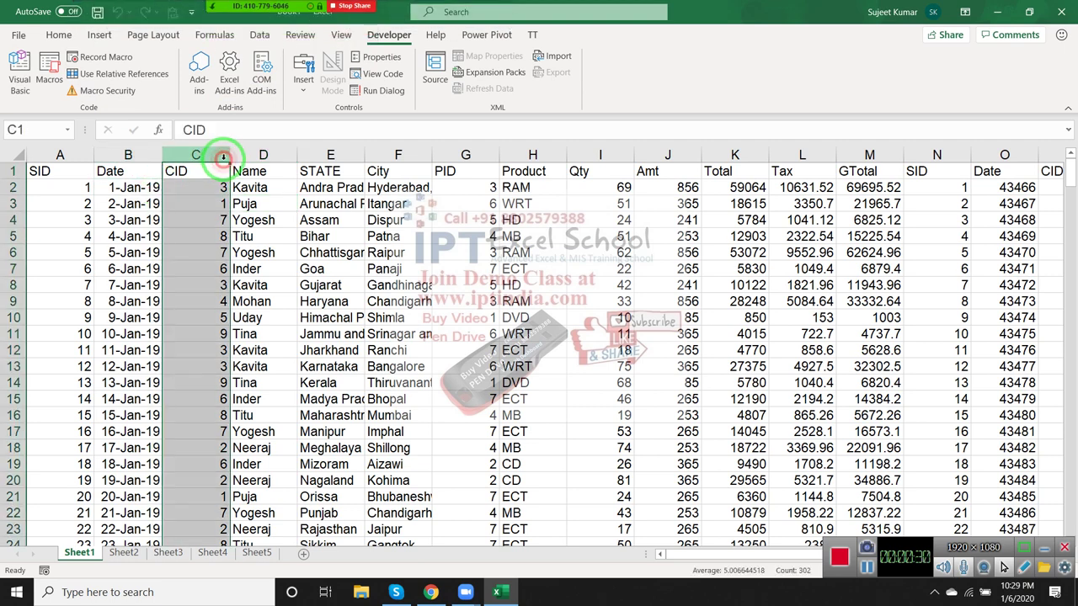
pyautogui.doubleClick(229, 155)
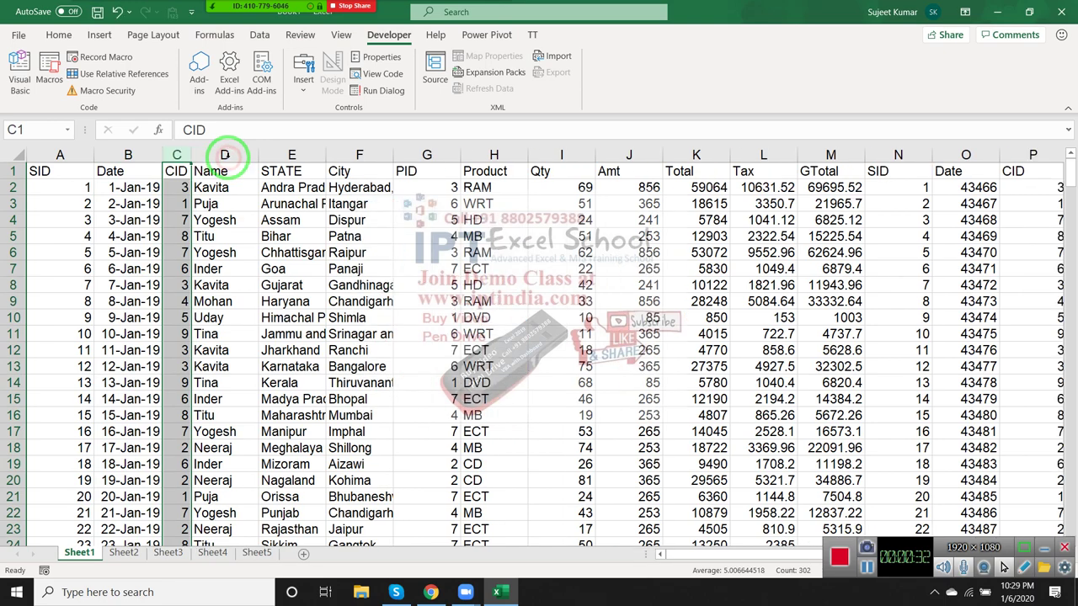
pyautogui.click(15, 157)
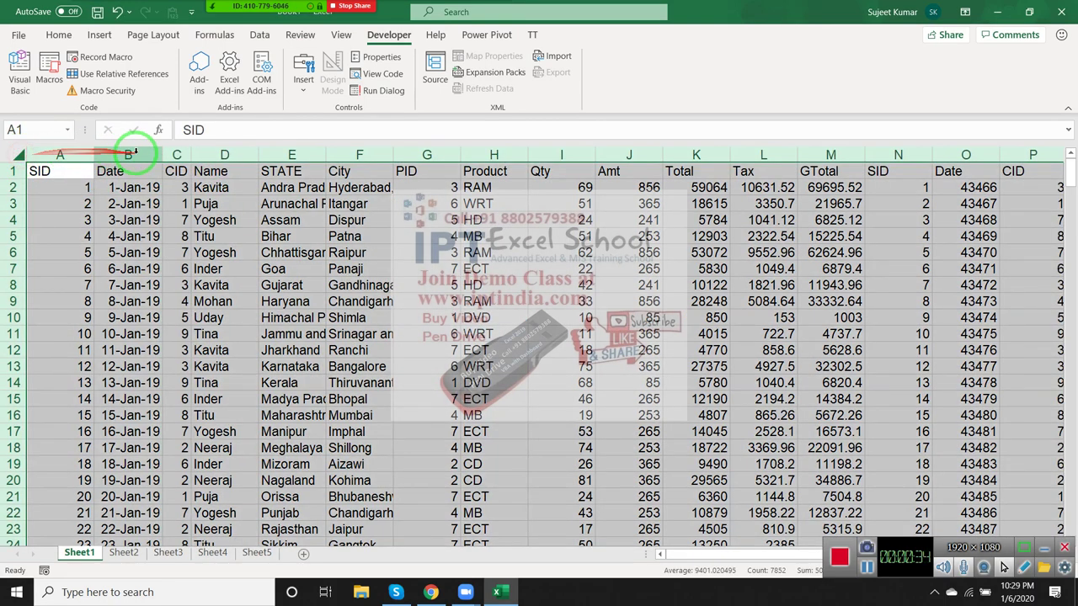
pyautogui.doubleClick(195, 153)
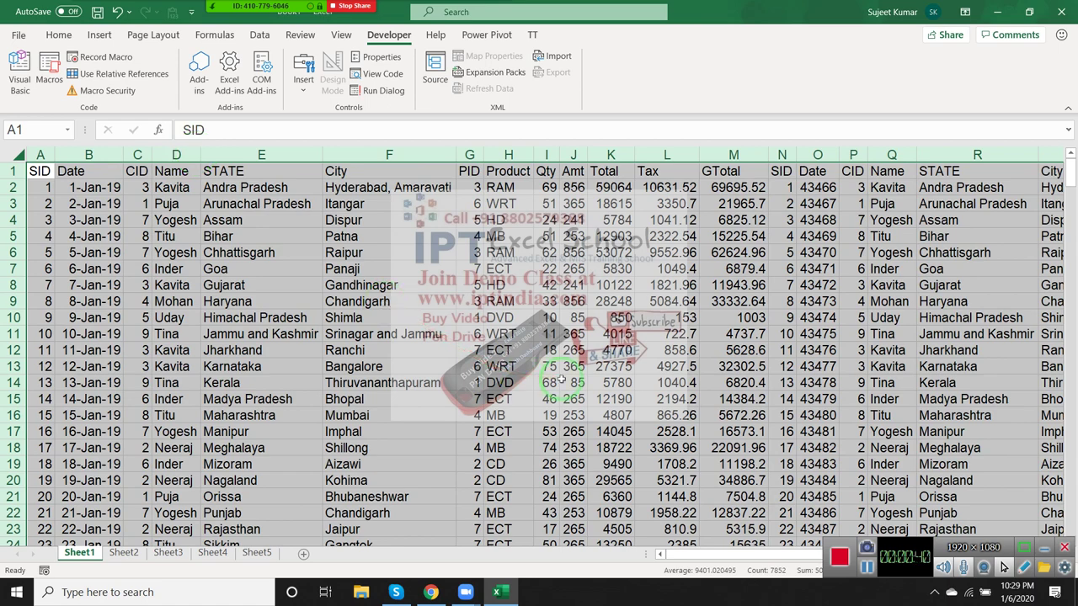
pyautogui.click(431, 296)
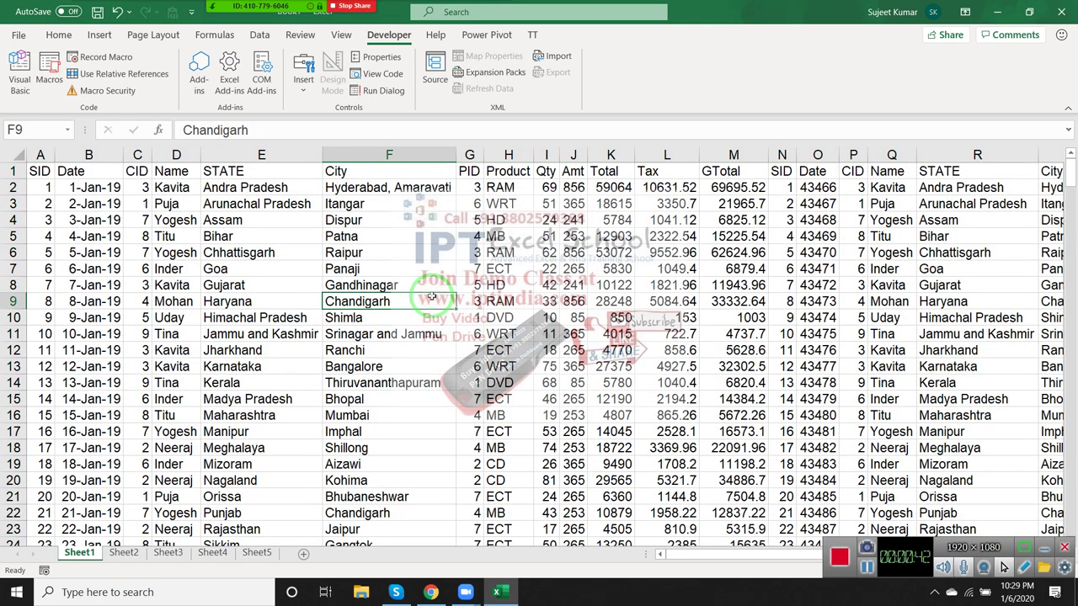
# Review the names in column D and end on the Name header cell D1
pyautogui.click(169, 220)
pyautogui.scroll(-1, 277, 539)
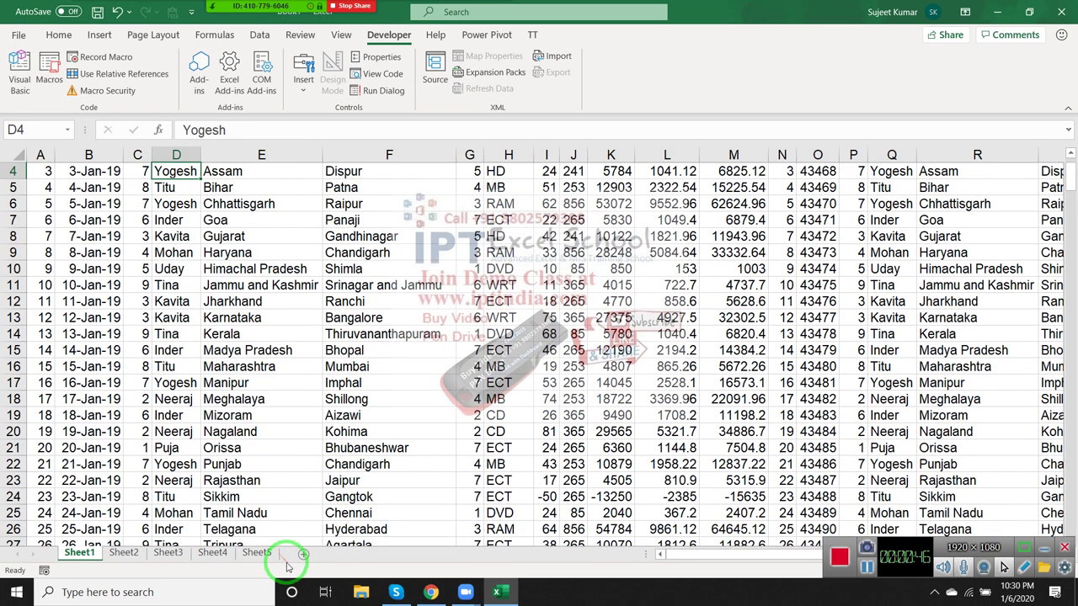
pyautogui.click(396, 285)
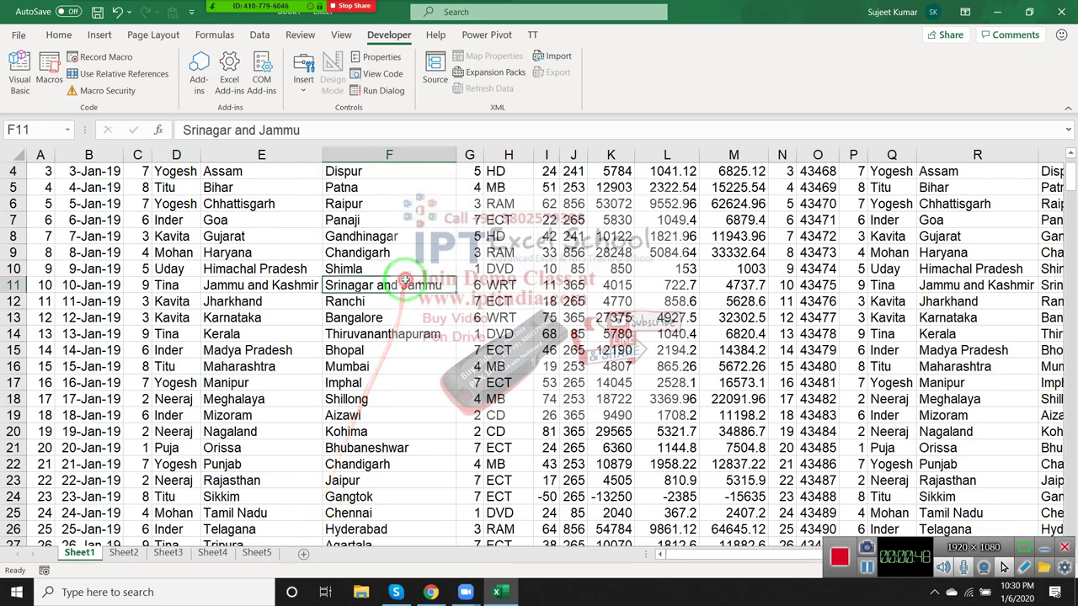
pyautogui.scroll(1, 433, 305)
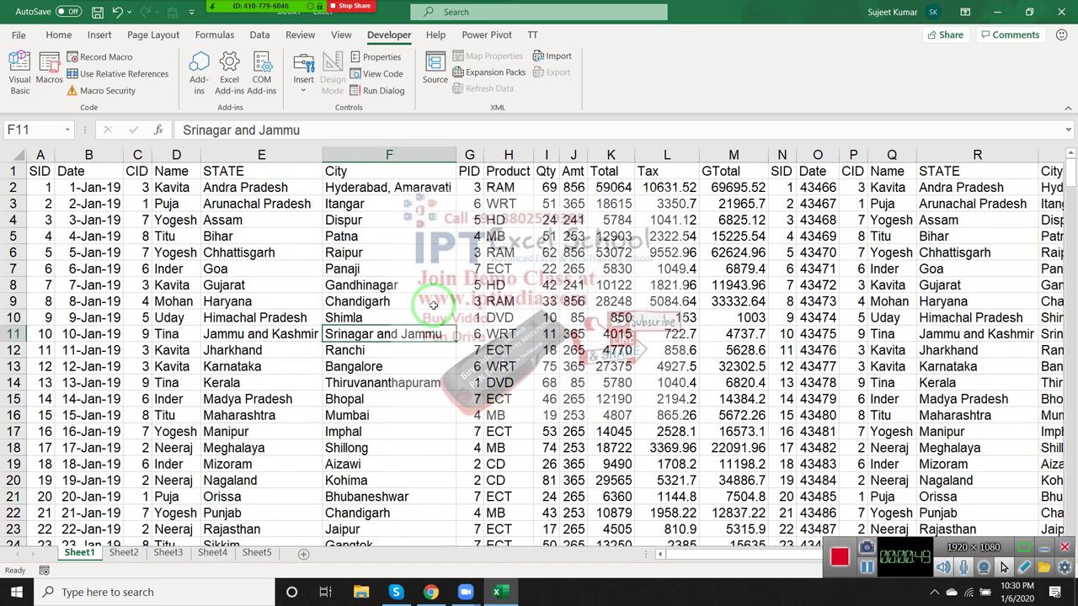
pyautogui.click(176, 171)
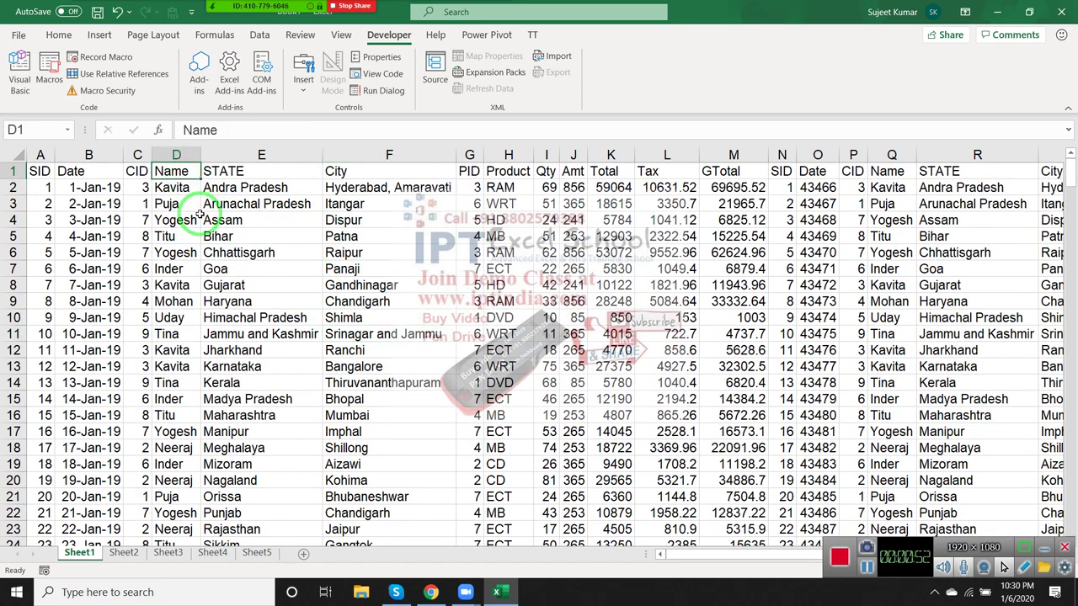
pyautogui.click(174, 151)
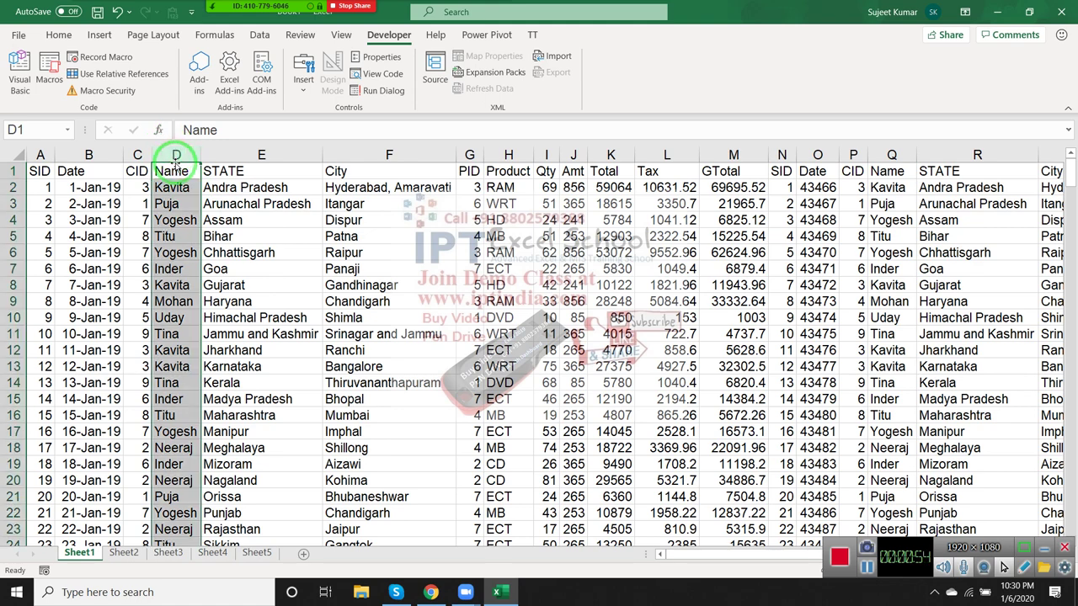
pyautogui.click(177, 165)
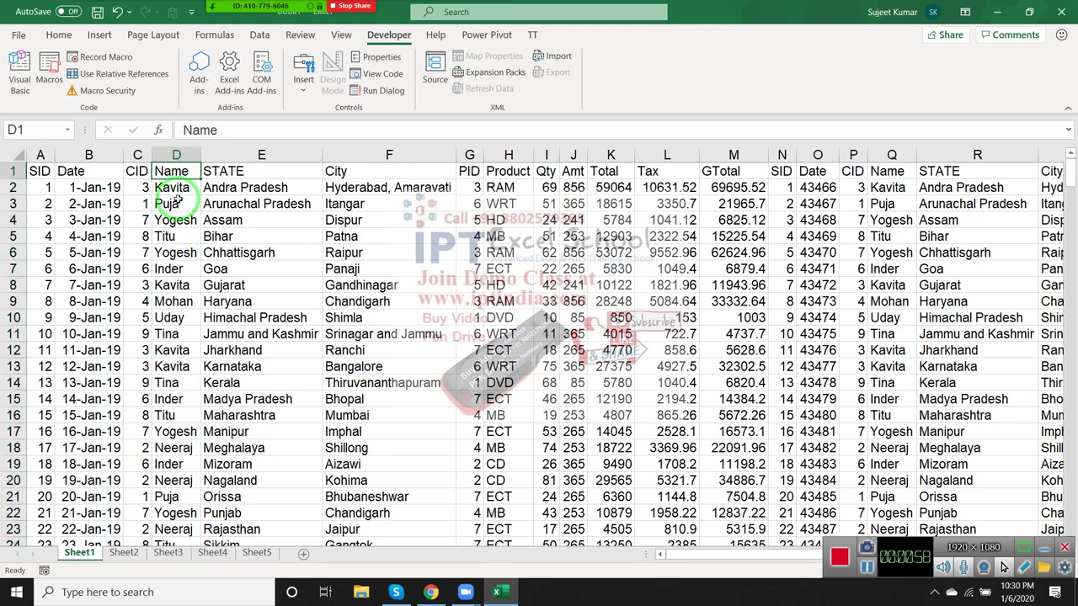
pyautogui.click(174, 186)
pyautogui.click(177, 220)
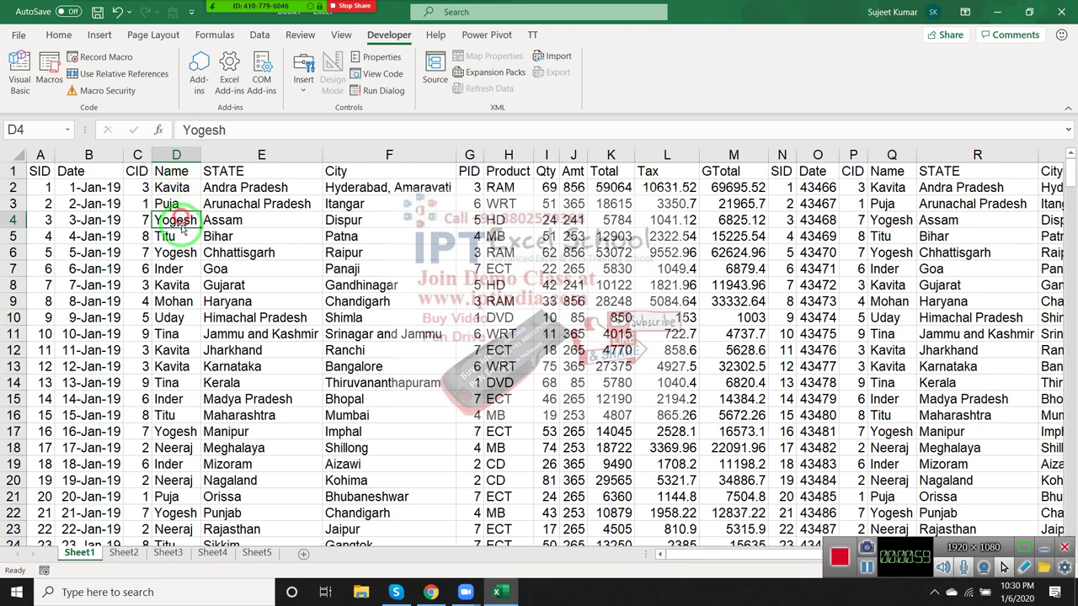
pyautogui.click(183, 270)
pyautogui.click(174, 317)
pyautogui.click(174, 334)
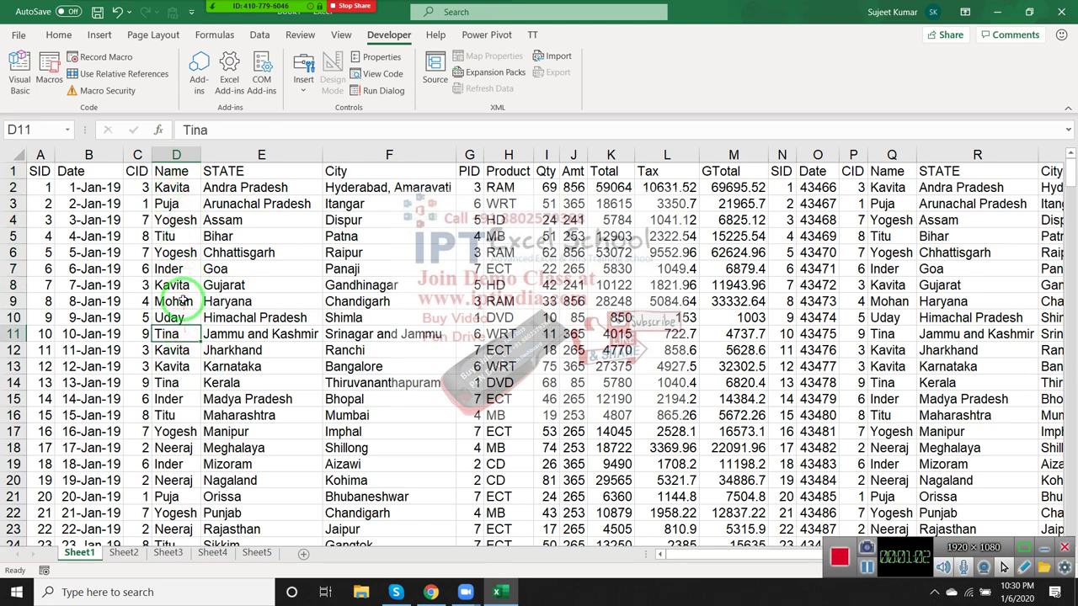
pyautogui.click(184, 172)
# Turn on header filters and filter the Name column to a single salesperson
pyautogui.hotkey('ctrl', 'shift', 'l')
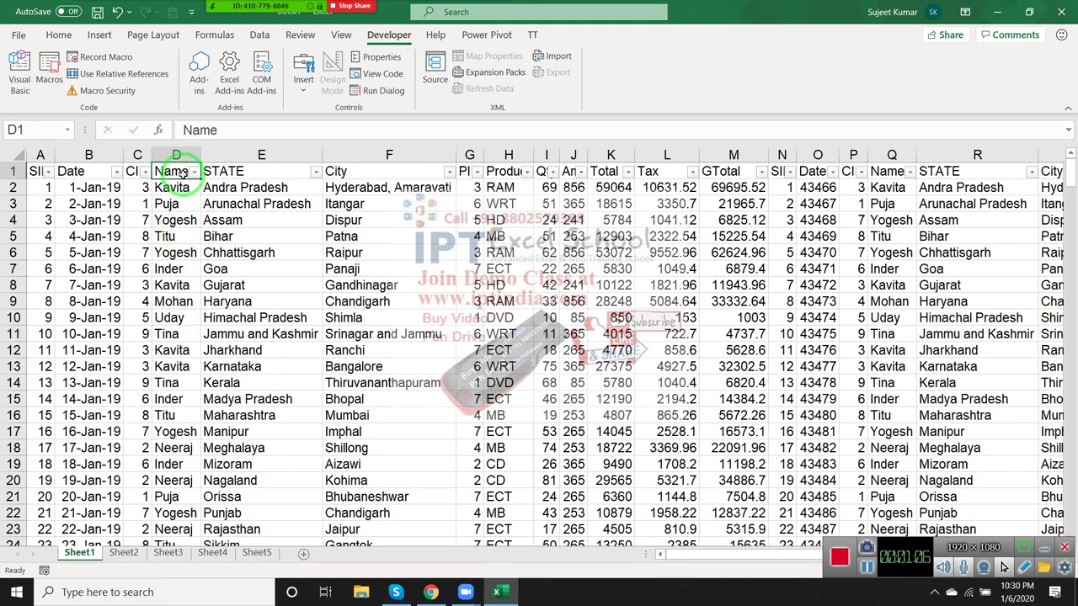
pyautogui.click(194, 172)
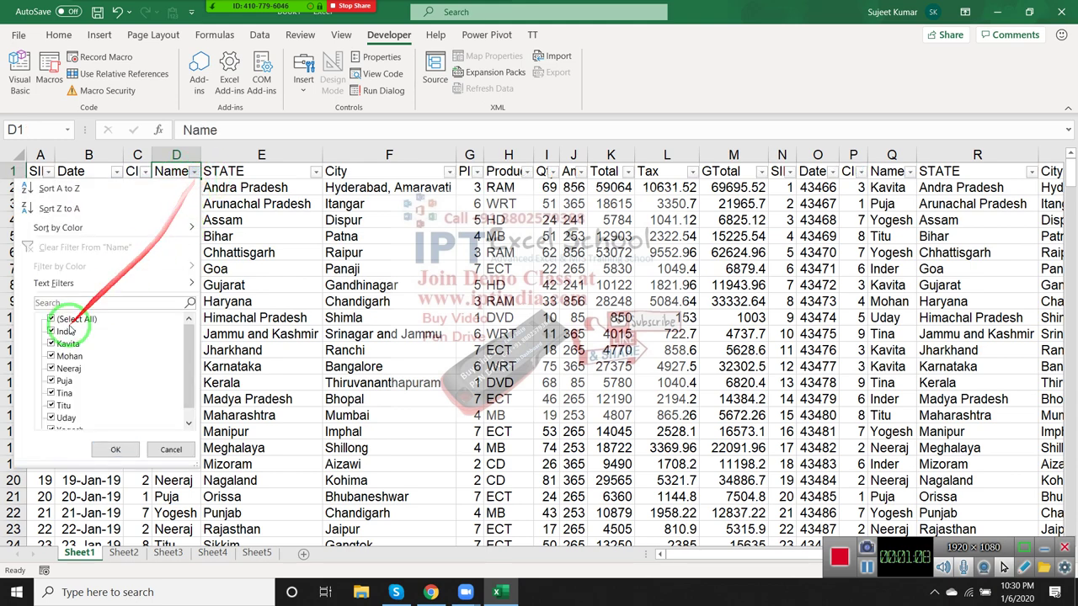
pyautogui.click(71, 319)
pyautogui.click(63, 344)
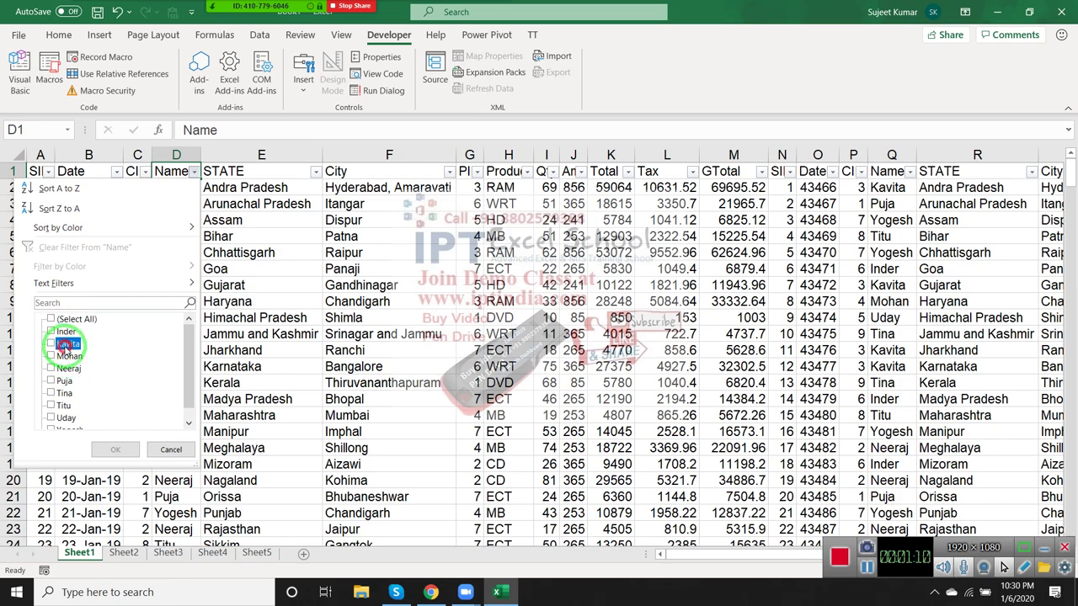
pyautogui.click(116, 450)
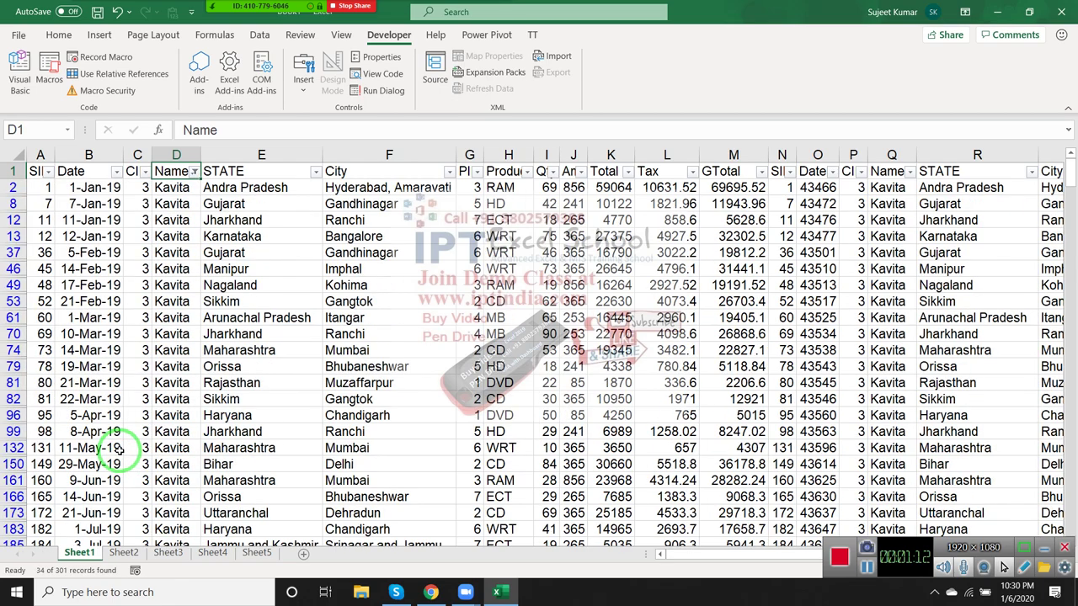
# Select and copy the filtered 34-record data range
pyautogui.hotkey('ctrl', 'a')
pyautogui.scroll(-4, 115, 449)
pyautogui.scroll(-1, 162, 448)
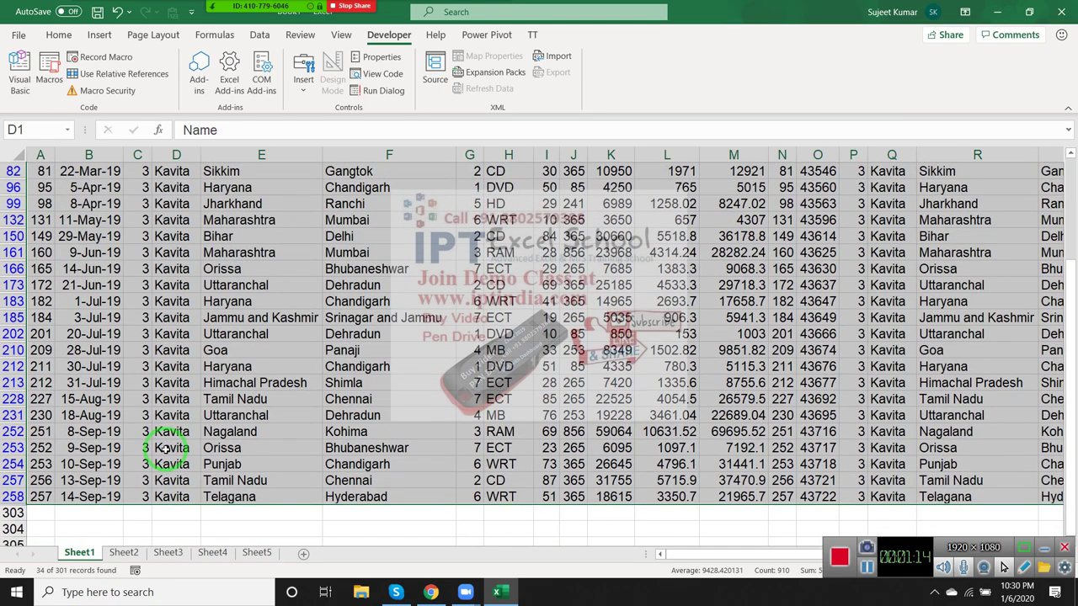
pyautogui.hotkey('ctrl', 'c')
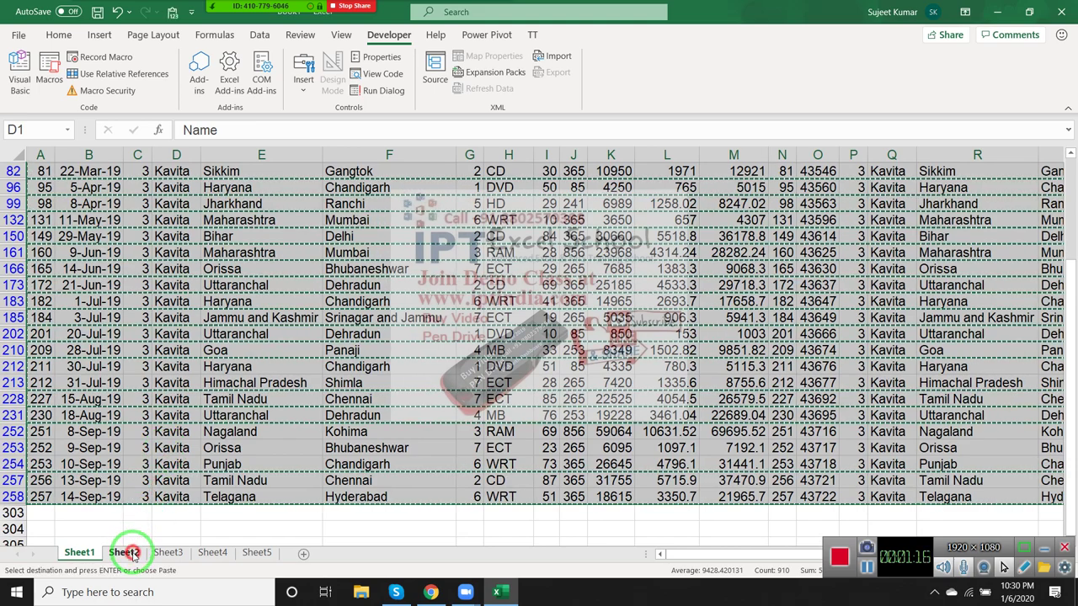
# Paste the filtered rows into Sheet2 and move Sheet2 in front of Sheet1
pyautogui.click(133, 553)
pyautogui.hotkey('ctrl', 'v')
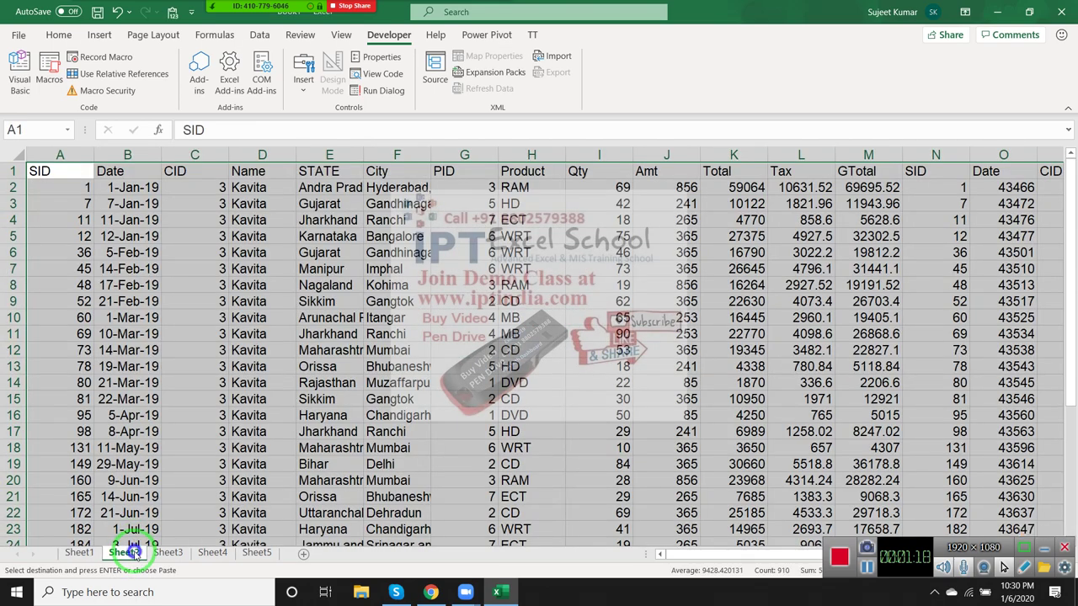
pyautogui.rightClick(133, 549)
pyautogui.click(164, 413)
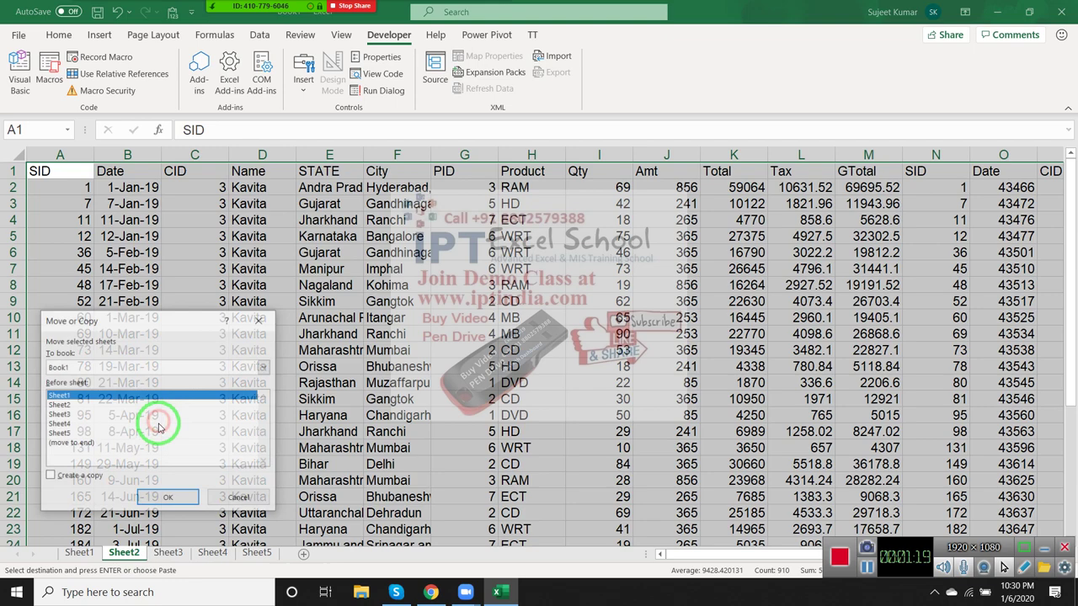
pyautogui.click(149, 496)
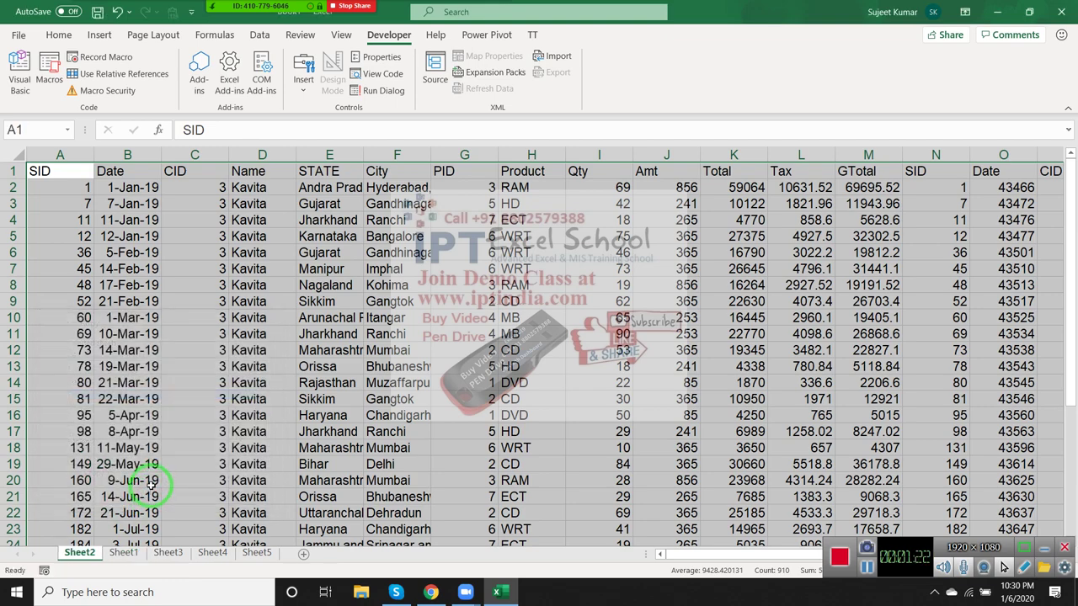
pyautogui.click(213, 430)
pyautogui.scroll(-11, 226, 459)
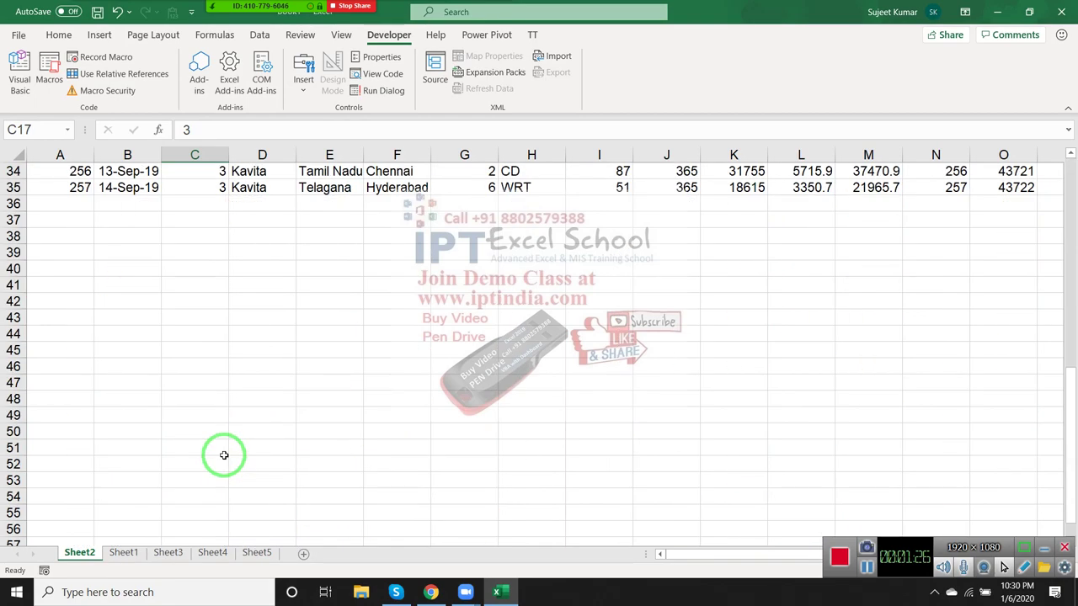
pyautogui.scroll(5, 223, 454)
pyautogui.scroll(6, 223, 455)
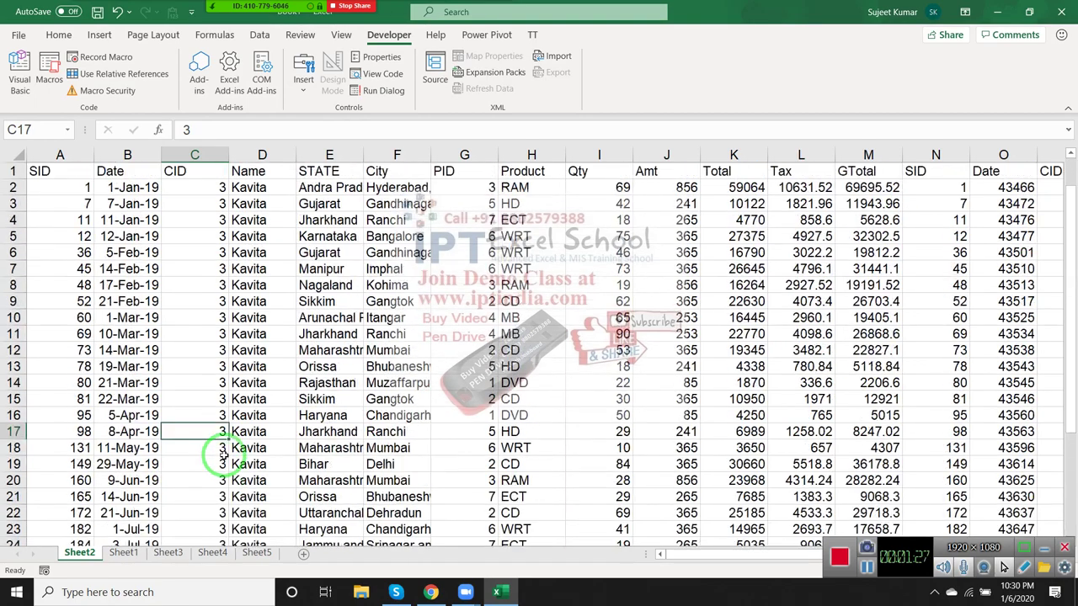
# Close Book1 with Don't Save and quit Excel
pyautogui.click(1065, 11)
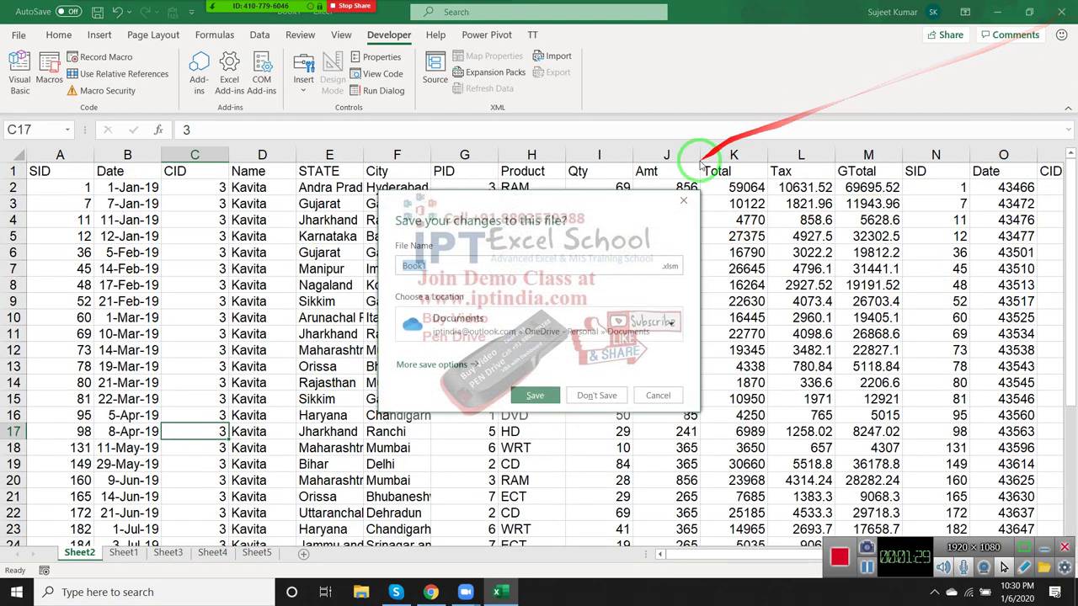
pyautogui.click(611, 394)
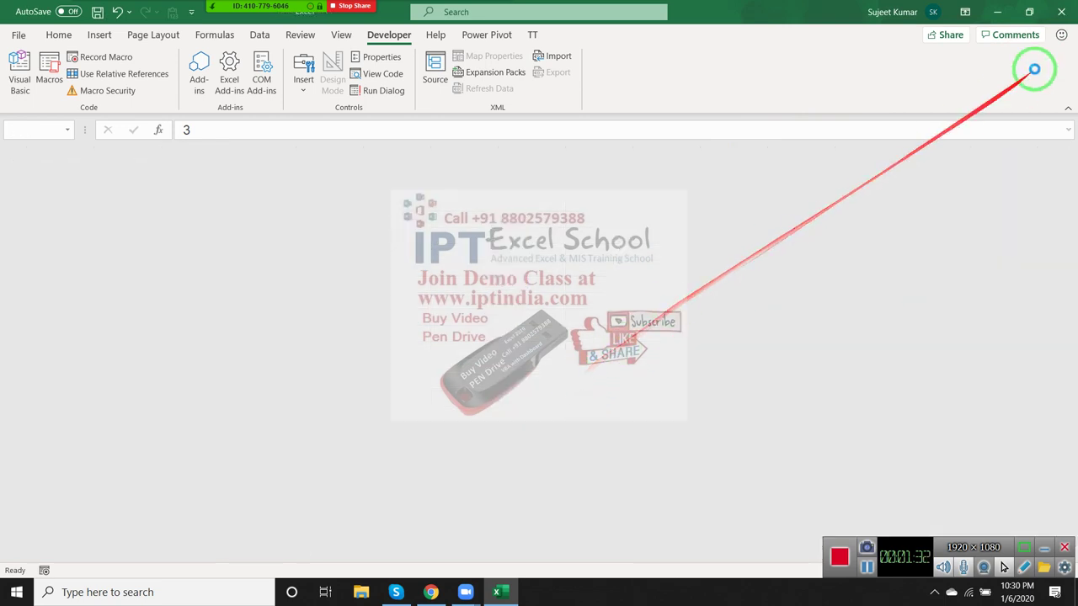
pyautogui.click(1064, 11)
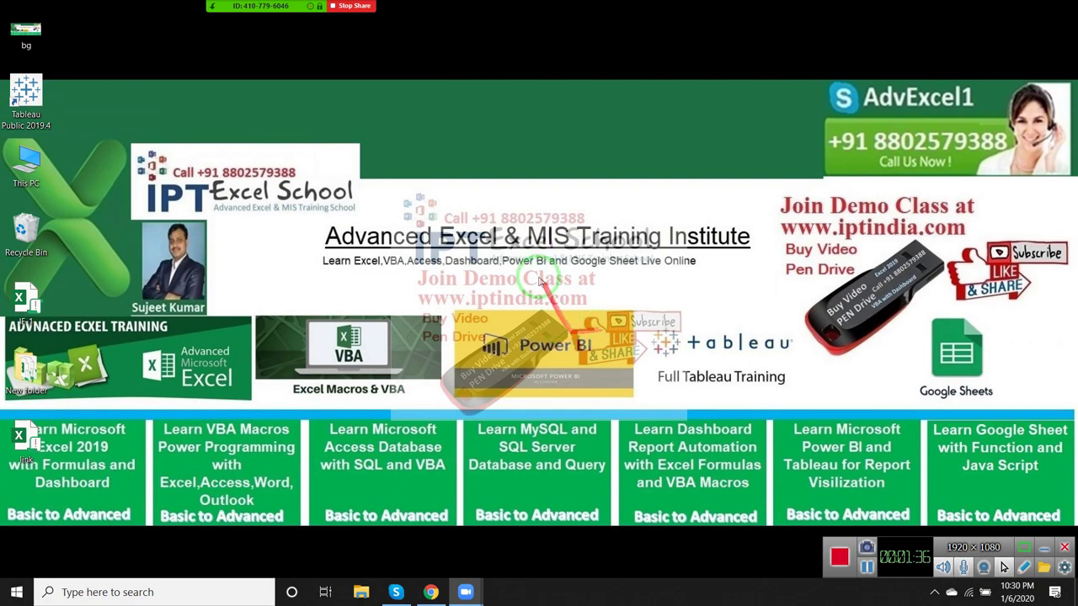
# Launch Excel from Start search ('exce') and reopen the recent DD workbook
pyautogui.press('super')
pyautogui.write('exce')
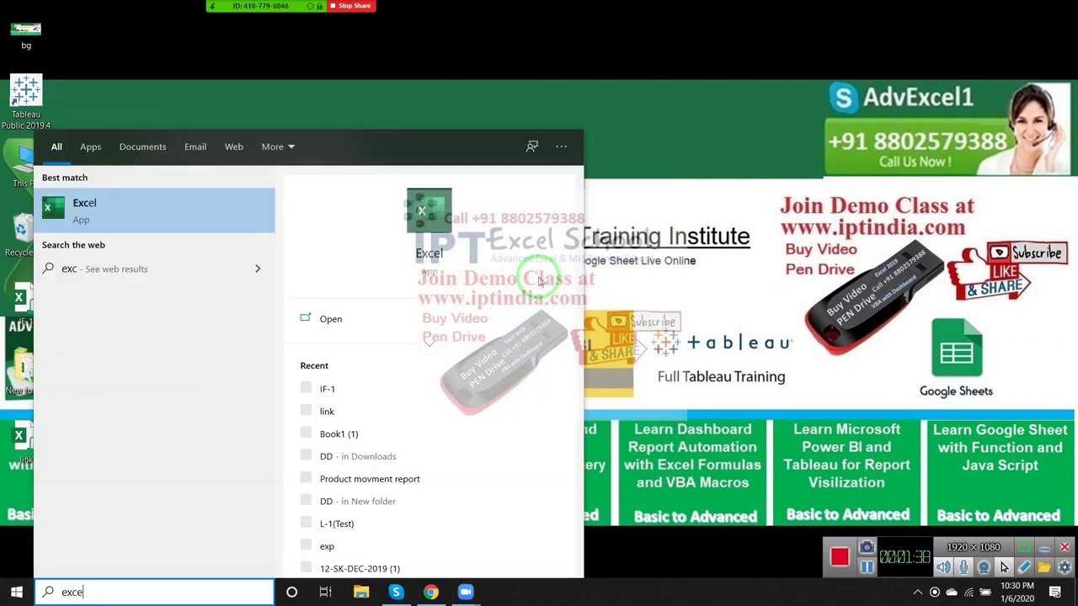
pyautogui.click(434, 263)
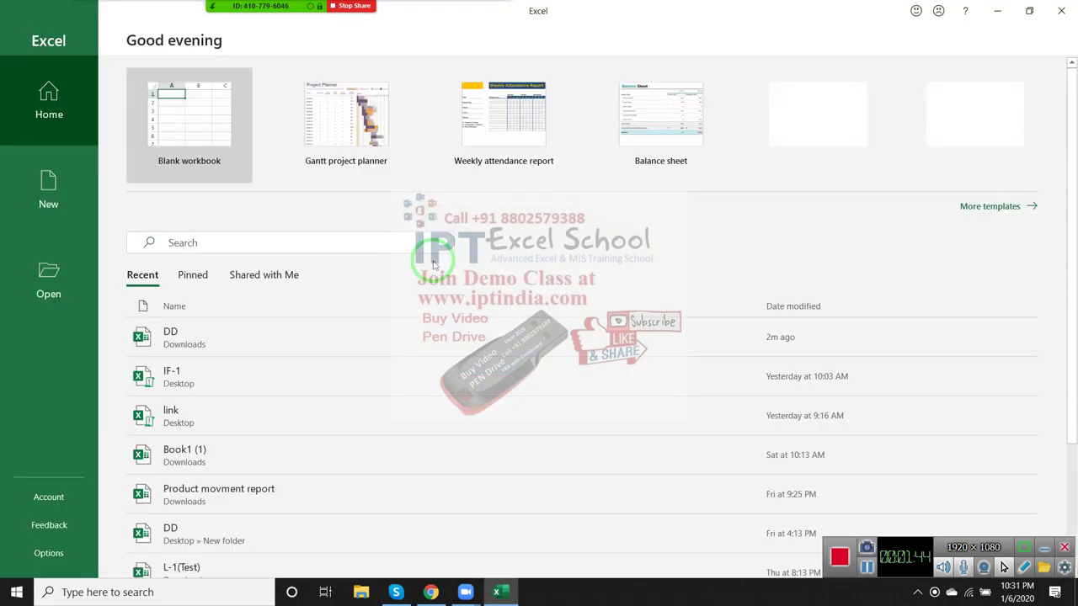
pyautogui.click(215, 328)
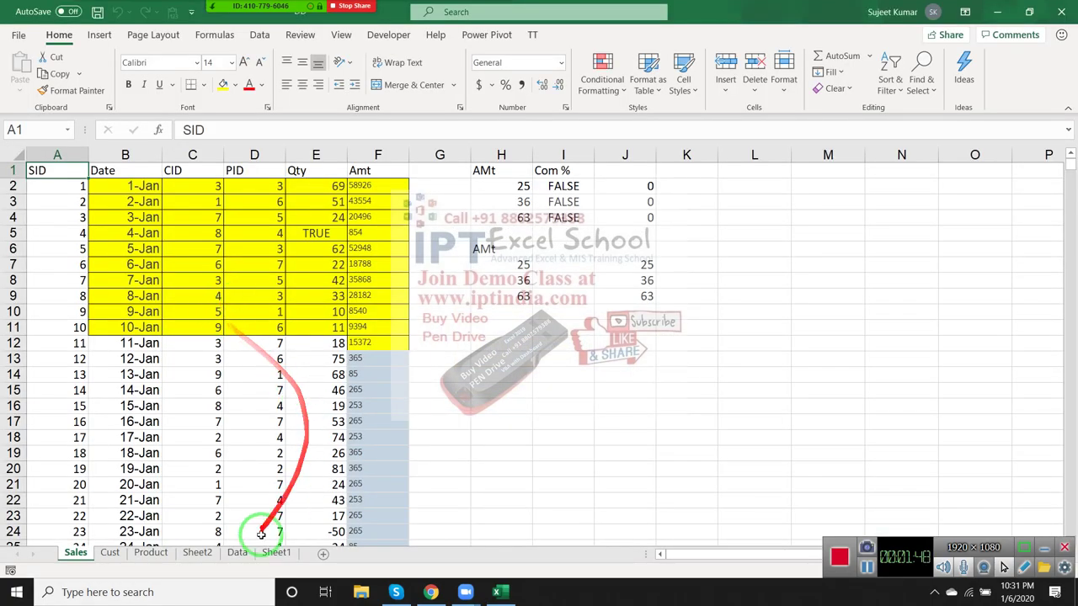
# Copy the whole table on DD's Data sheet and create a new blank workbook
pyautogui.click(241, 555)
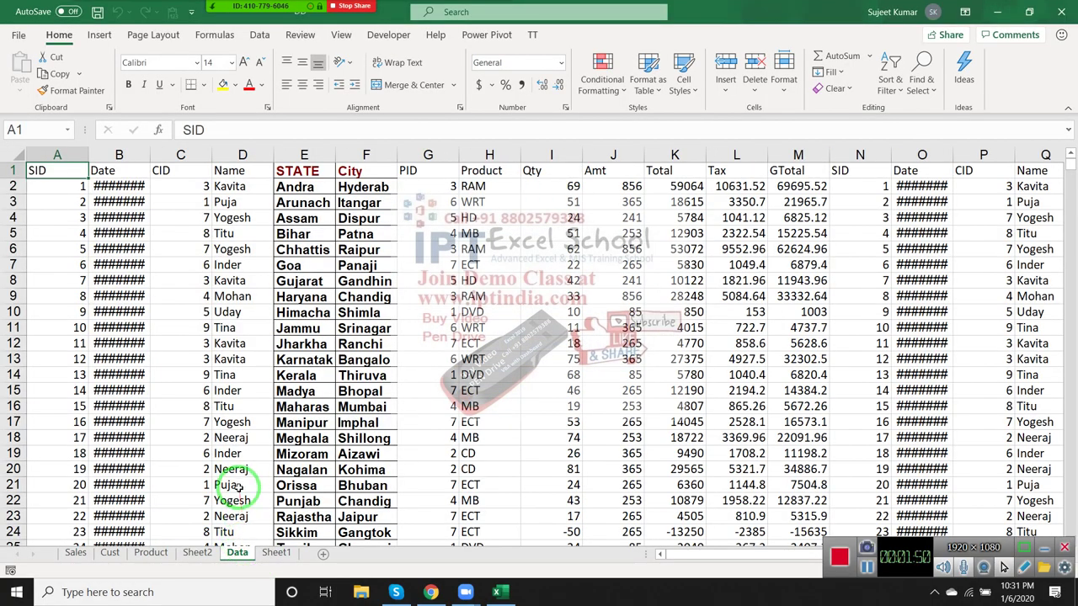
pyautogui.hotkey('ctrl', 'shift', 'End')
pyautogui.hotkey('ctrl', 'c')
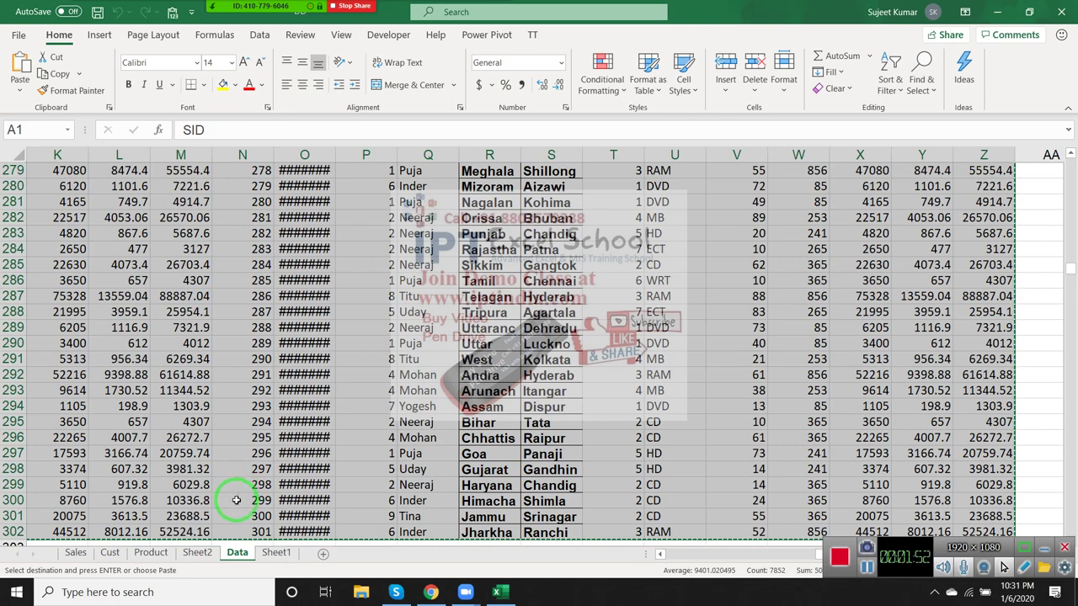
pyautogui.hotkey('ctrl', 'Home')
pyautogui.moveTo(206, 438)
pyautogui.mouseDown()
pyautogui.moveTo(75, 187)
pyautogui.moveTo(240, 383)
pyautogui.moveTo(25, 99)
pyautogui.moveTo(49, 95)
pyautogui.mouseUp()
pyautogui.hotkey('ctrl', 'n')
# Paste the Data table into Sheet1 at A1 and auto-fit every column width
pyautogui.click(19, 89)
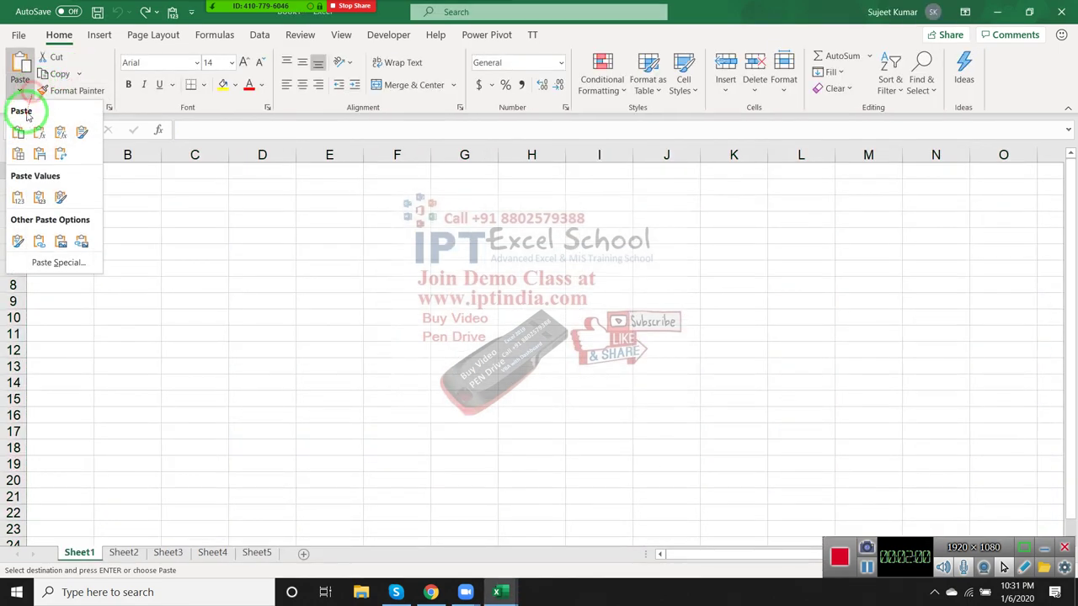
pyautogui.click(18, 197)
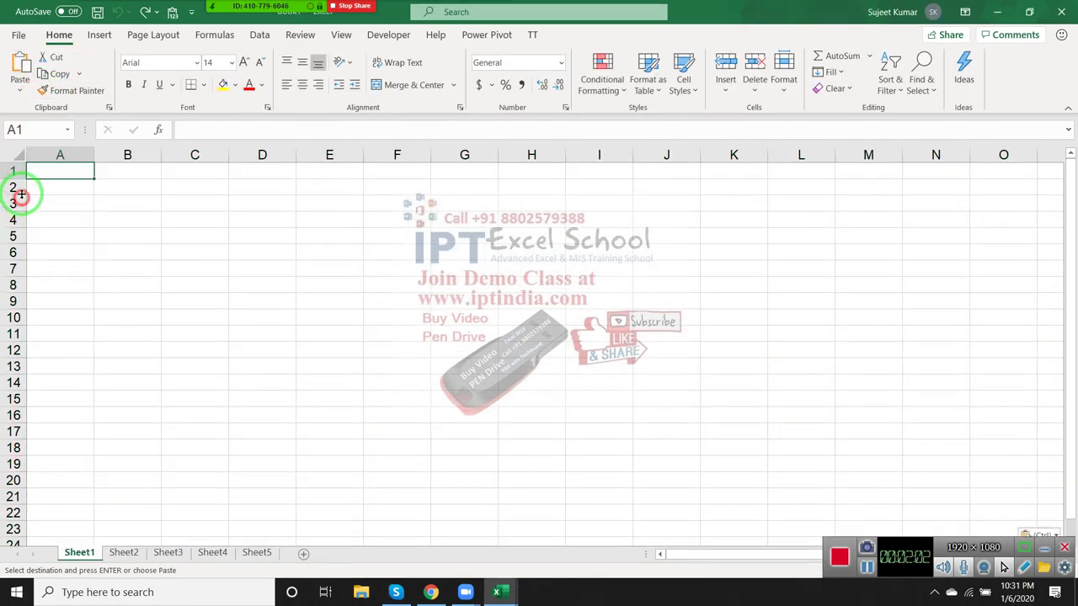
pyautogui.click(183, 154)
pyautogui.click(14, 155)
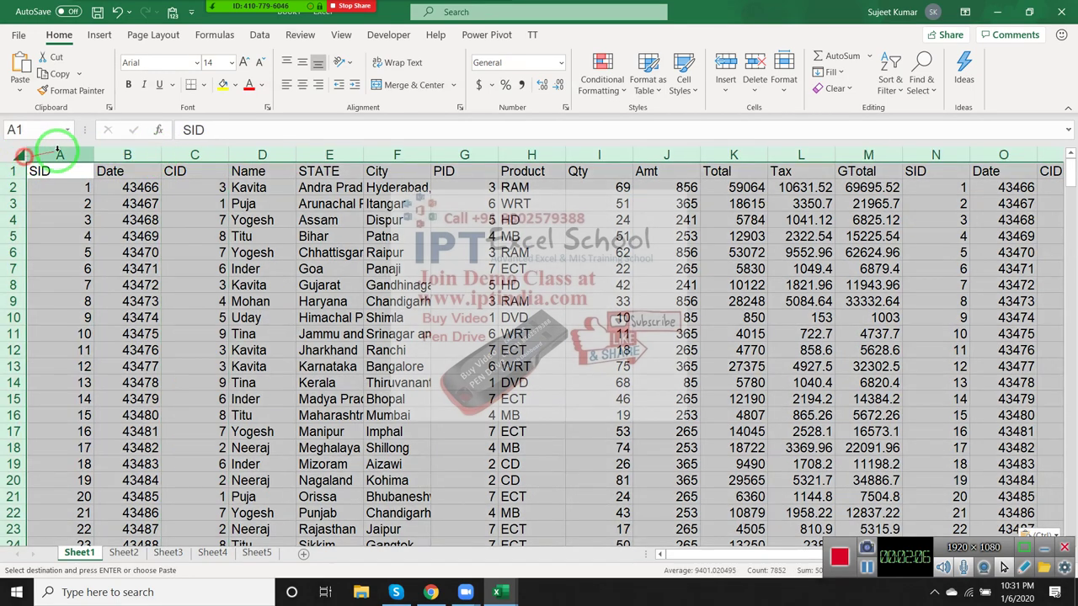
pyautogui.click(155, 154)
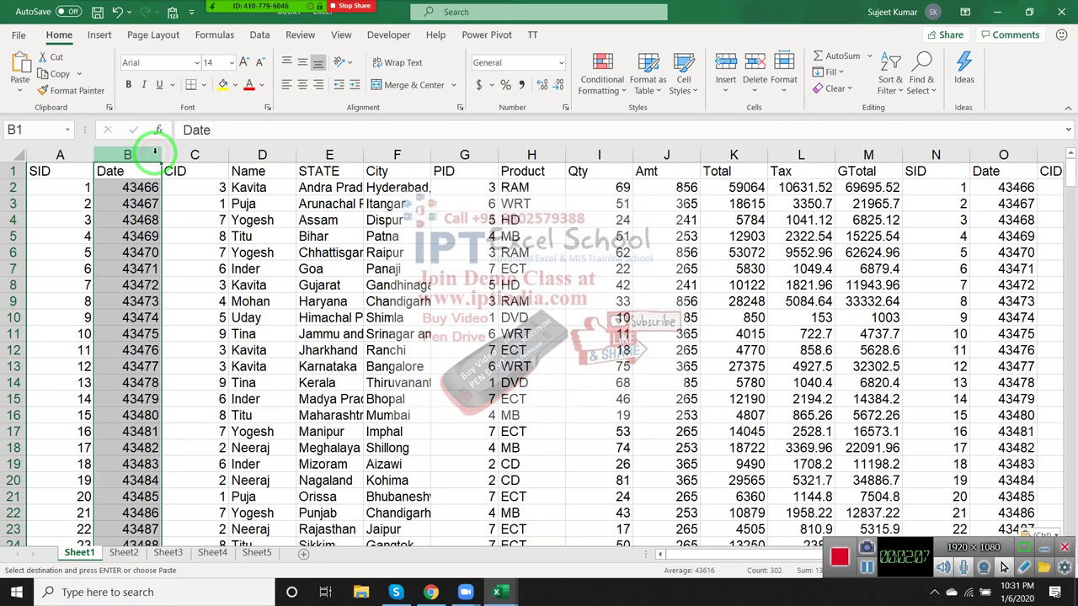
pyautogui.click(14, 155)
pyautogui.doubleClick(162, 160)
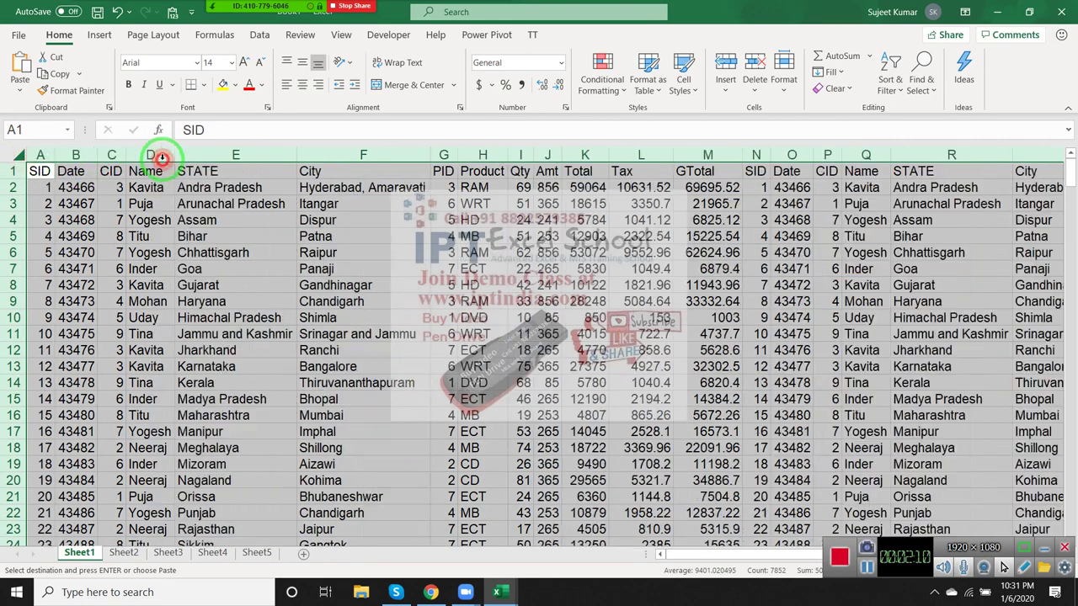
# Format column B as dates like 1-Jan-19 with Ctrl+Shift+#
pyautogui.click(90, 155)
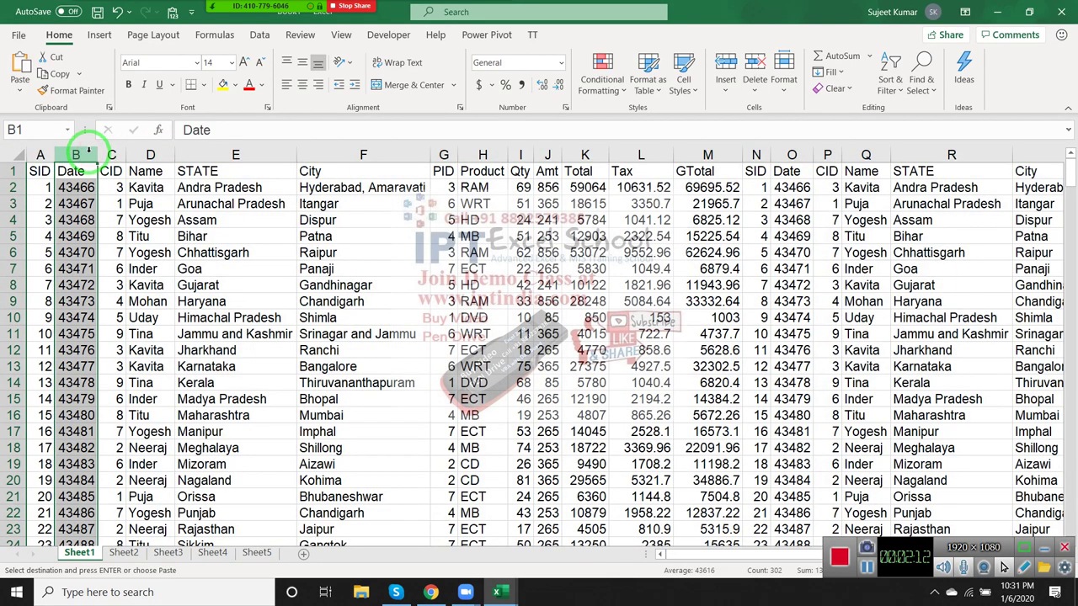
pyautogui.hotkey('ctrl', 'shift', '3')
pyautogui.click(176, 236)
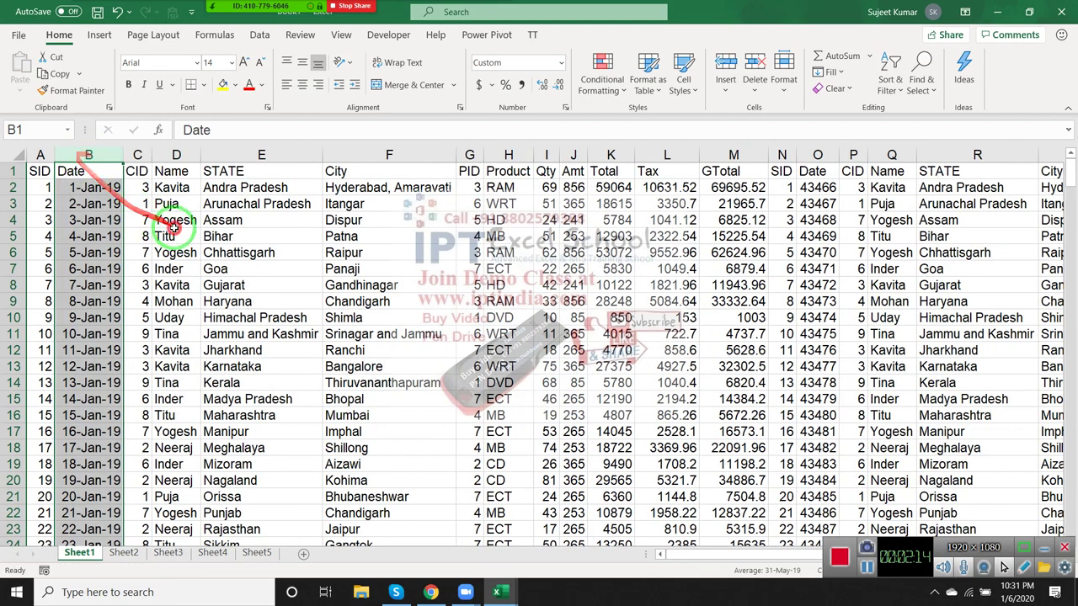
pyautogui.moveTo(200, 246)
pyautogui.mouseDown()
pyautogui.moveTo(469, 540)
pyautogui.moveTo(1070, 63)
pyautogui.mouseUp()
# Close the DD workbook without saving its changes
pyautogui.click(413, 539)
pyautogui.click(1061, 11)
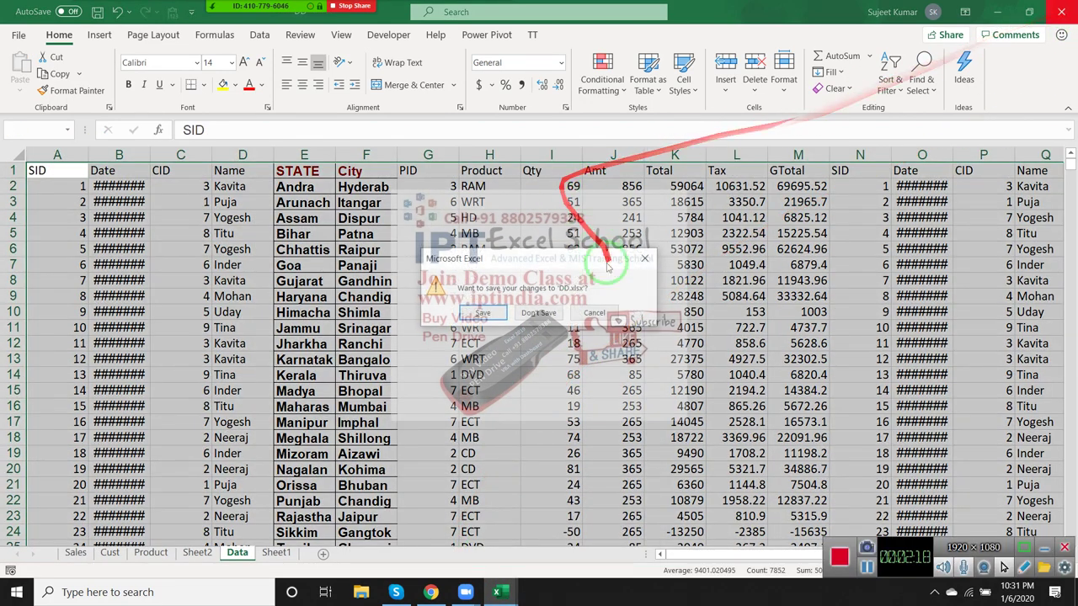
pyautogui.click(551, 321)
pyautogui.click(354, 252)
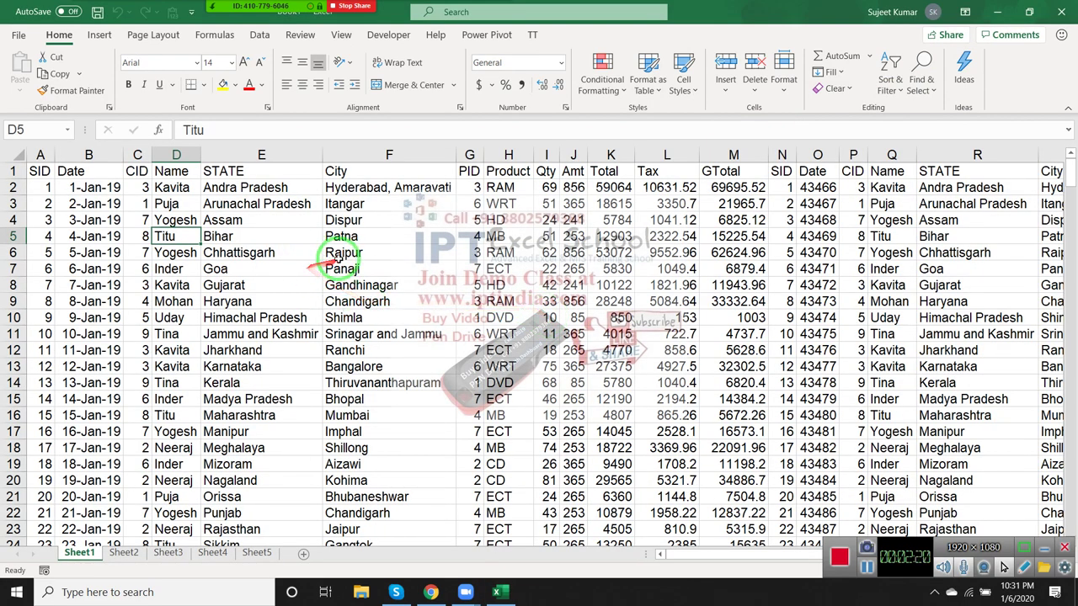
pyautogui.moveTo(341, 251); pyautogui.dragTo(240, 90)
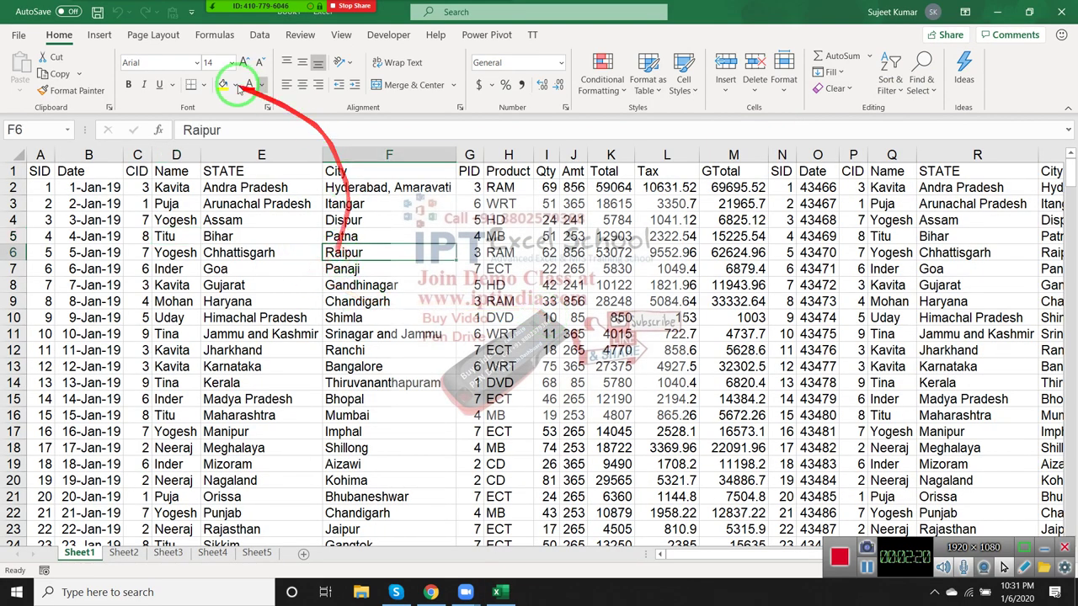
# Start recording a new macro with the default Record Macro settings
pyautogui.click(392, 35)
pyautogui.click(99, 57)
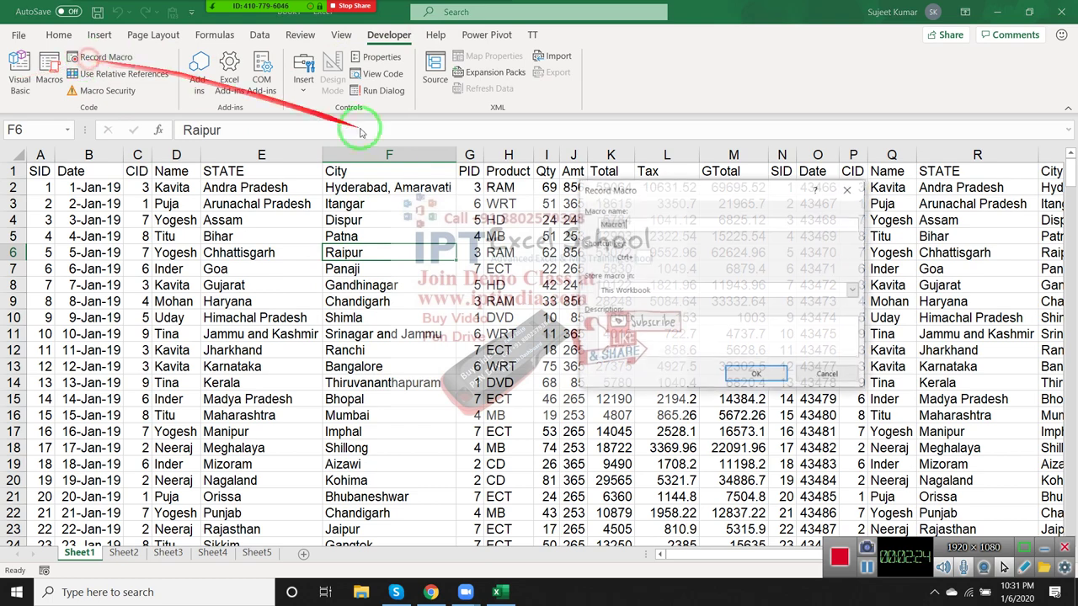
pyautogui.moveTo(105, 63); pyautogui.dragTo(682, 429)
pyautogui.click(762, 376)
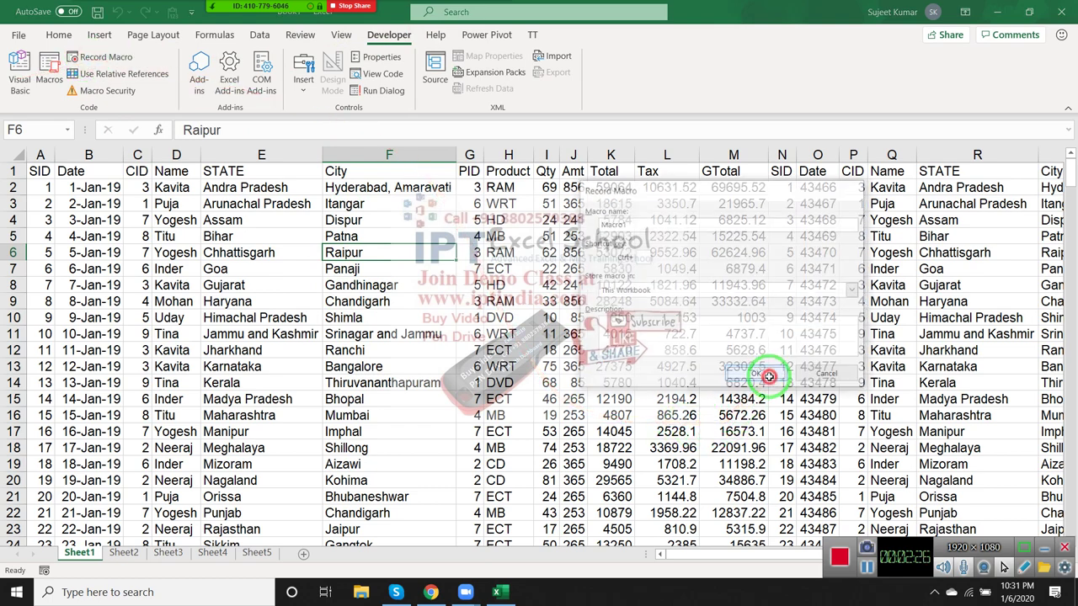
# From A1, turn on filters and filter the Name column to one salesperson's 34 rows
pyautogui.click(39, 172)
pyautogui.hotkey('ctrl', 'shift', 'l')
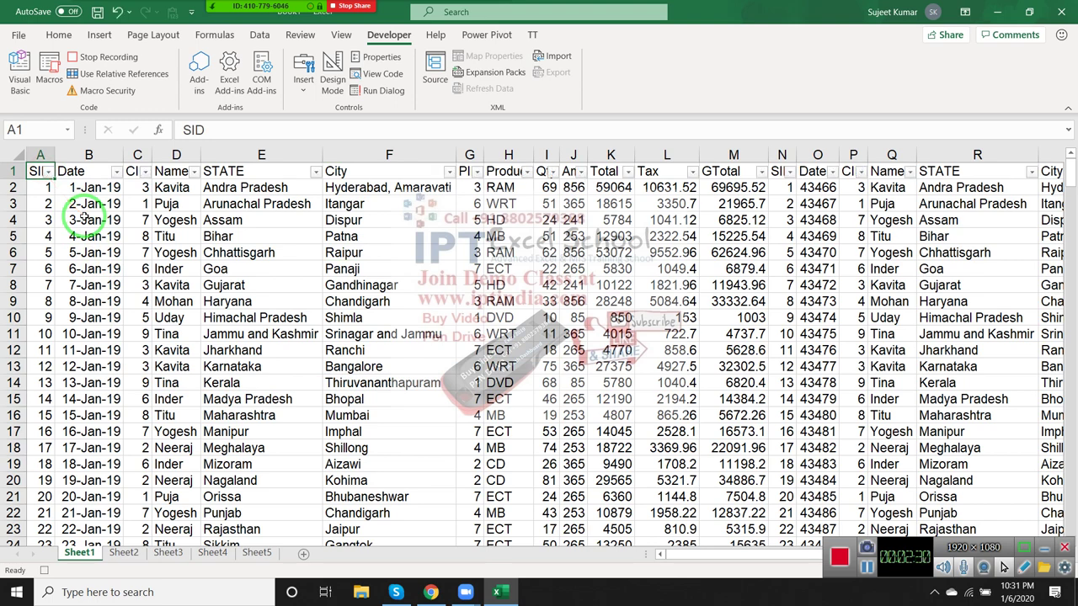
pyautogui.click(195, 172)
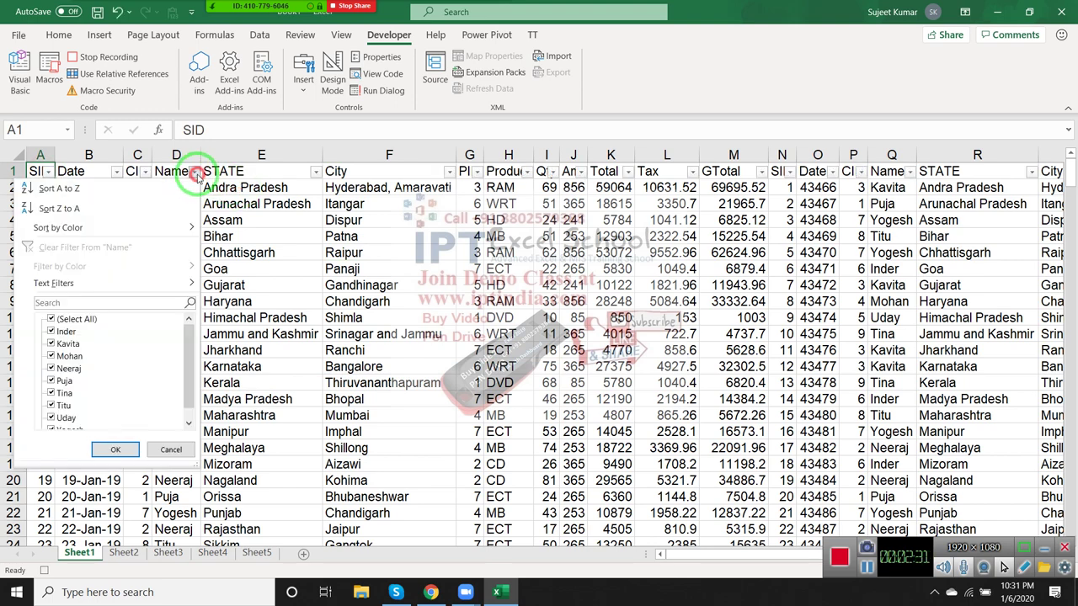
pyautogui.click(51, 318)
pyautogui.click(51, 343)
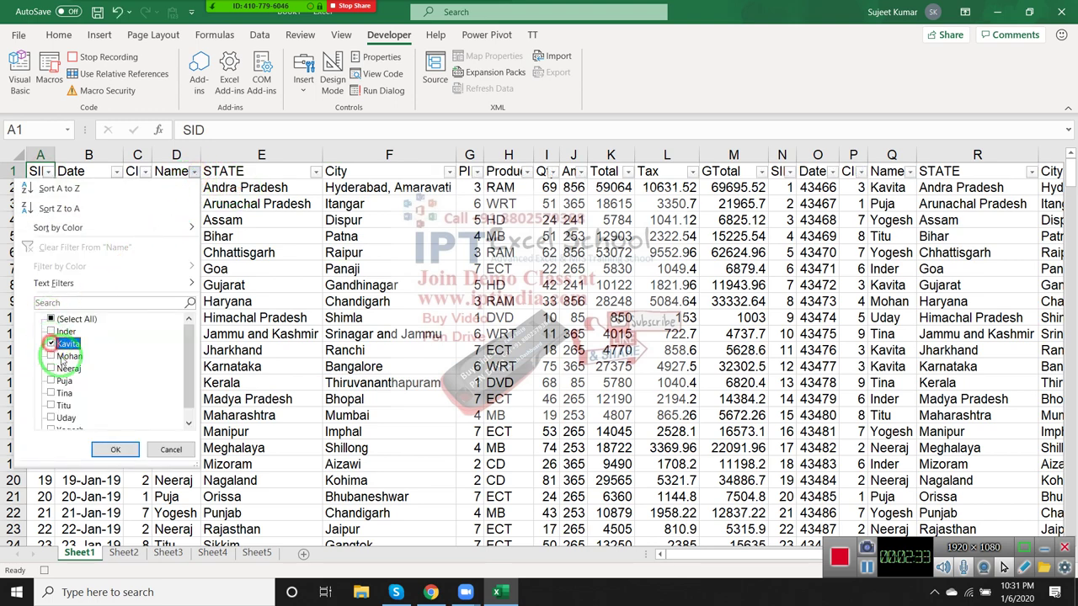
pyautogui.click(116, 449)
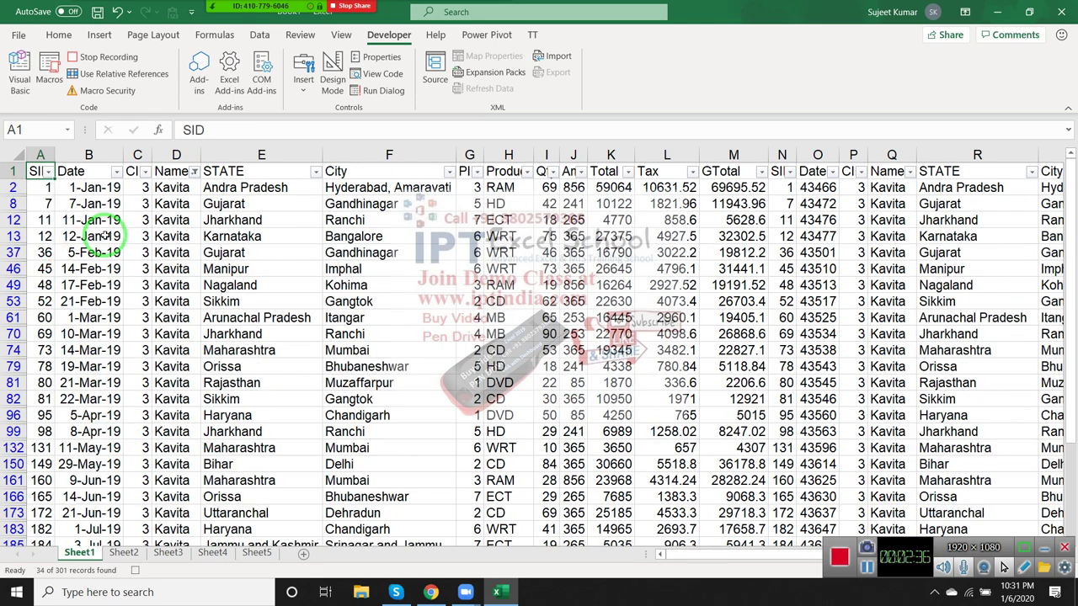
pyautogui.moveTo(99, 200)
pyautogui.mouseDown()
pyautogui.moveTo(251, 252)
pyautogui.moveTo(212, 270)
pyautogui.mouseUp()
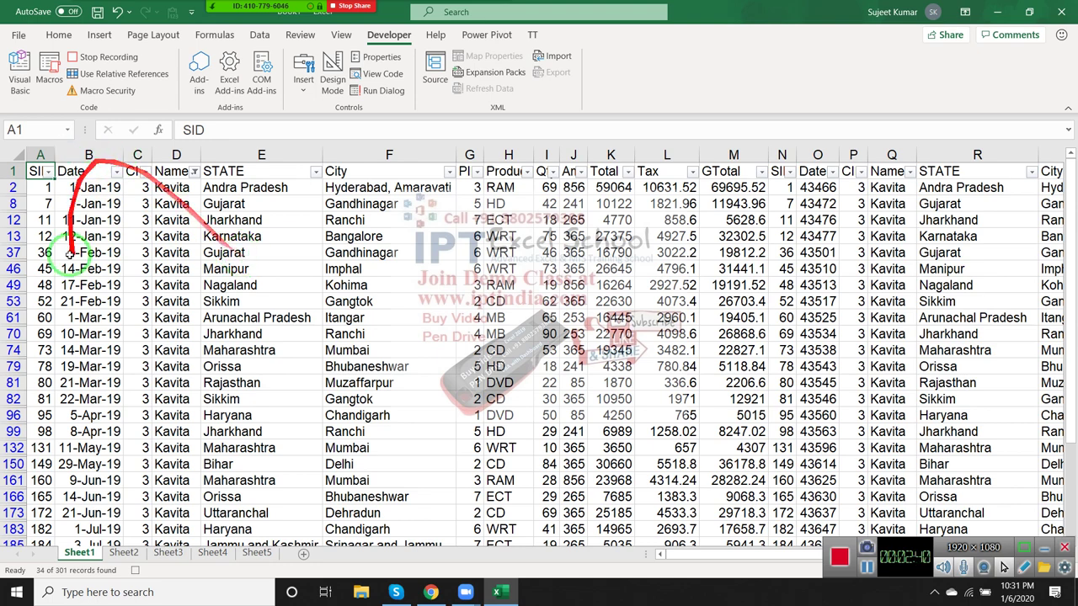
pyautogui.moveTo(61, 180); pyautogui.dragTo(41, 179)
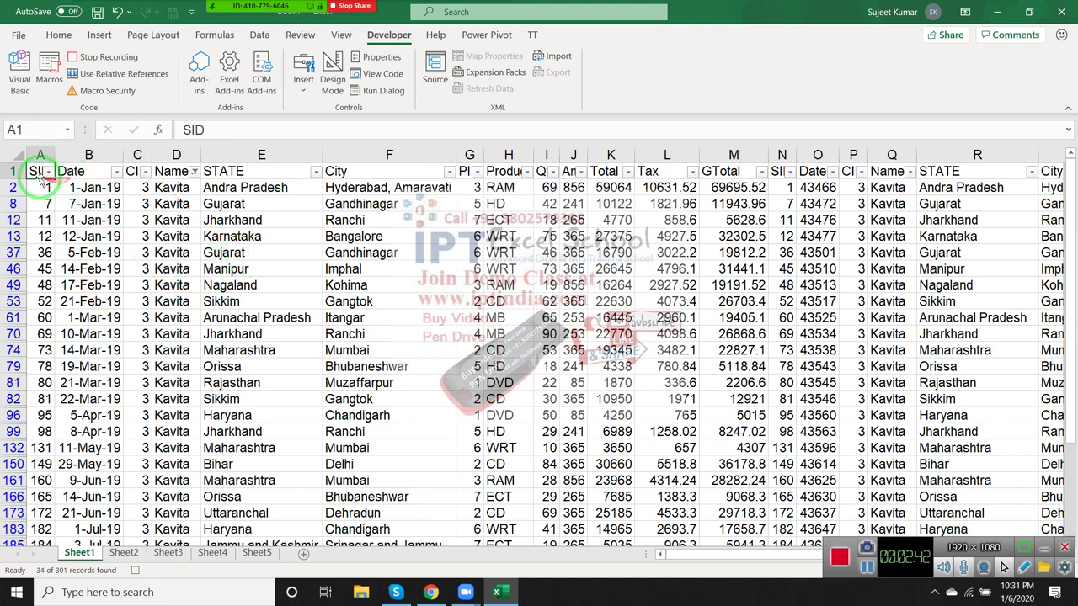
pyautogui.click(78, 171)
pyautogui.click(31, 171)
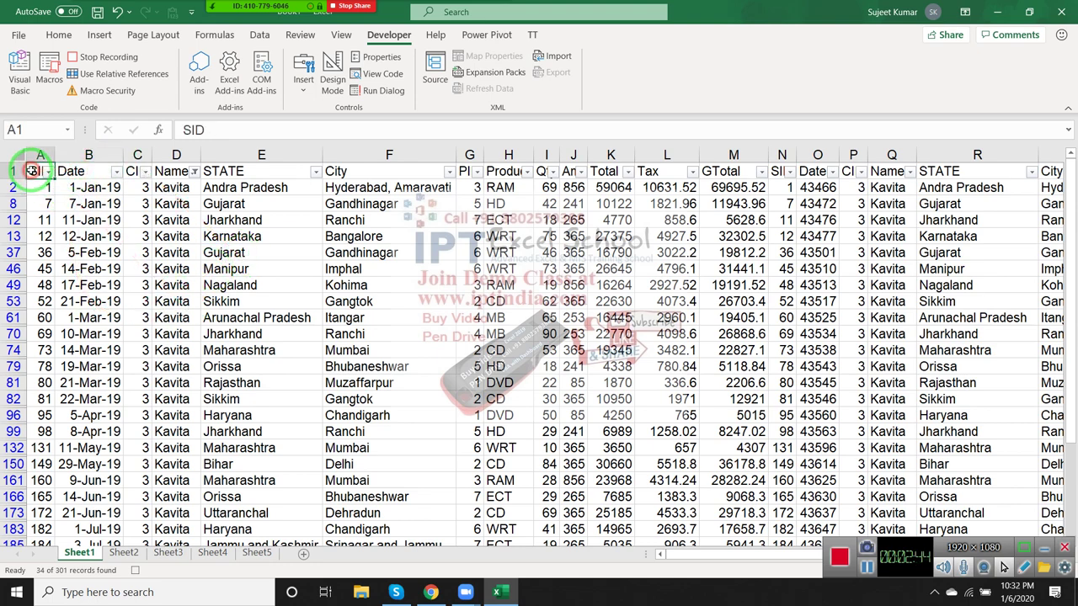
pyautogui.moveTo(31, 171); pyautogui.dragTo(1057, 171)
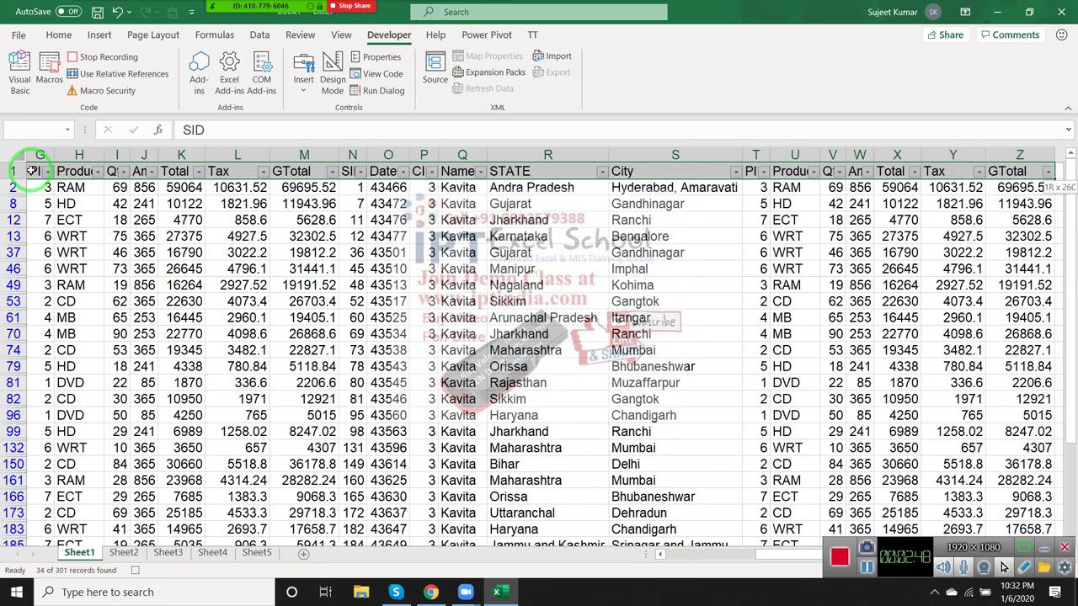
# Extend the selection down to the table's last row with Ctrl+Shift+Down
pyautogui.hotkey('ctrl', 'shift', 'Down')
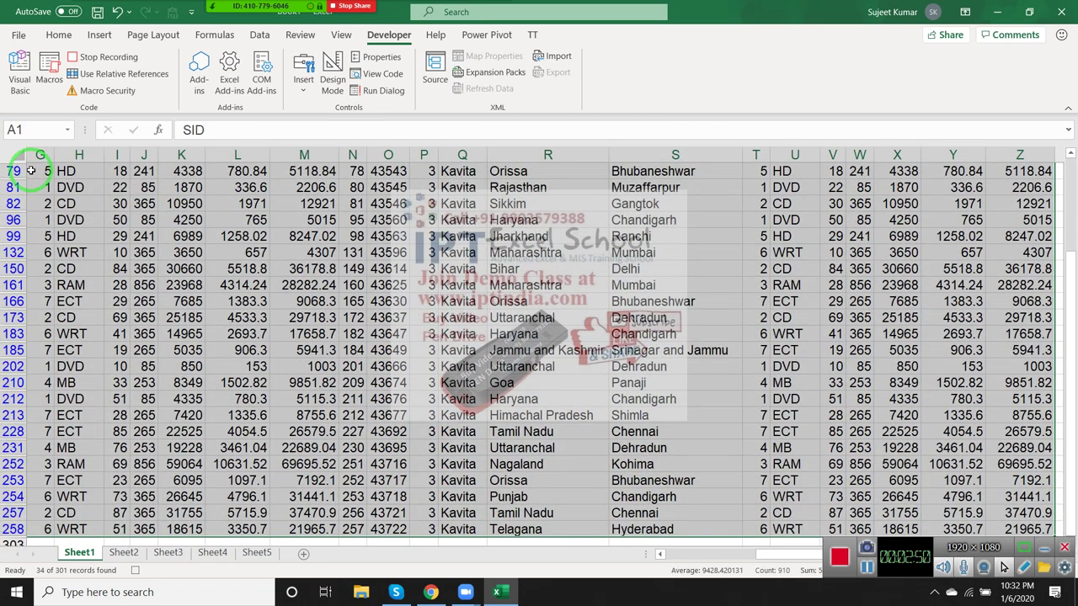
pyautogui.scroll(2, 82, 354)
pyautogui.scroll(2, 81, 354)
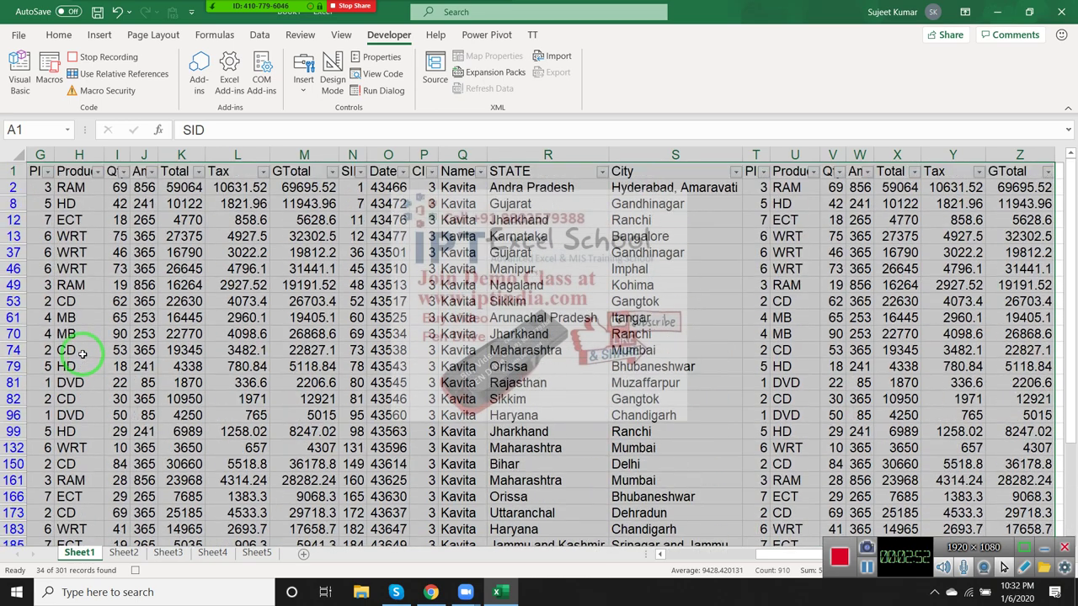
pyautogui.scroll(-2, 85, 357)
pyautogui.scroll(-3, 88, 364)
pyautogui.scroll(-1, 93, 371)
pyautogui.scroll(2, 95, 374)
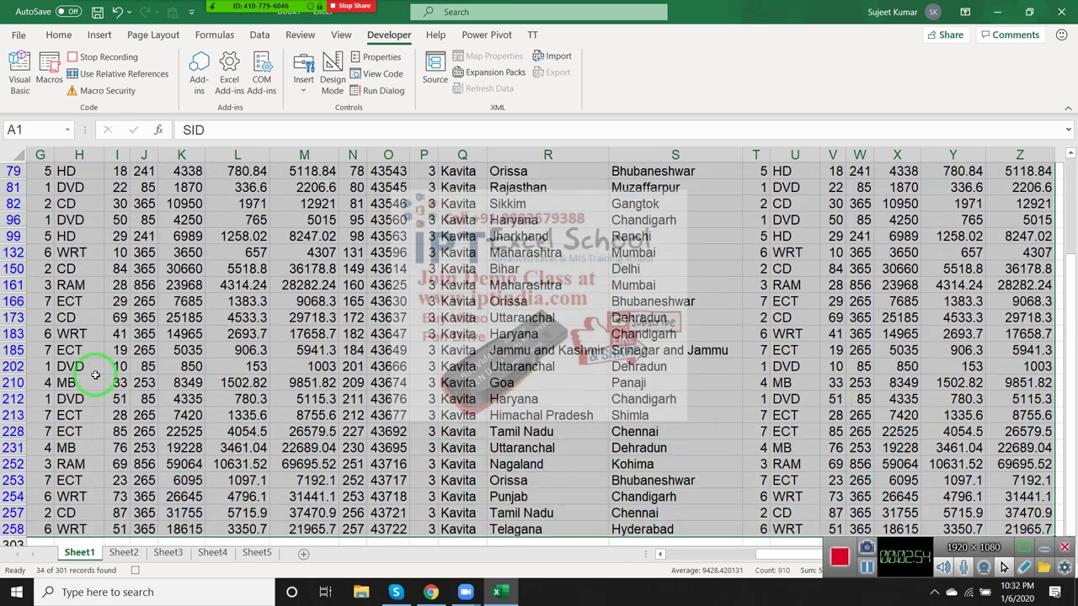
pyautogui.scroll(2, 95, 375)
pyautogui.scroll(2, 95, 375)
pyautogui.scroll(1, 95, 375)
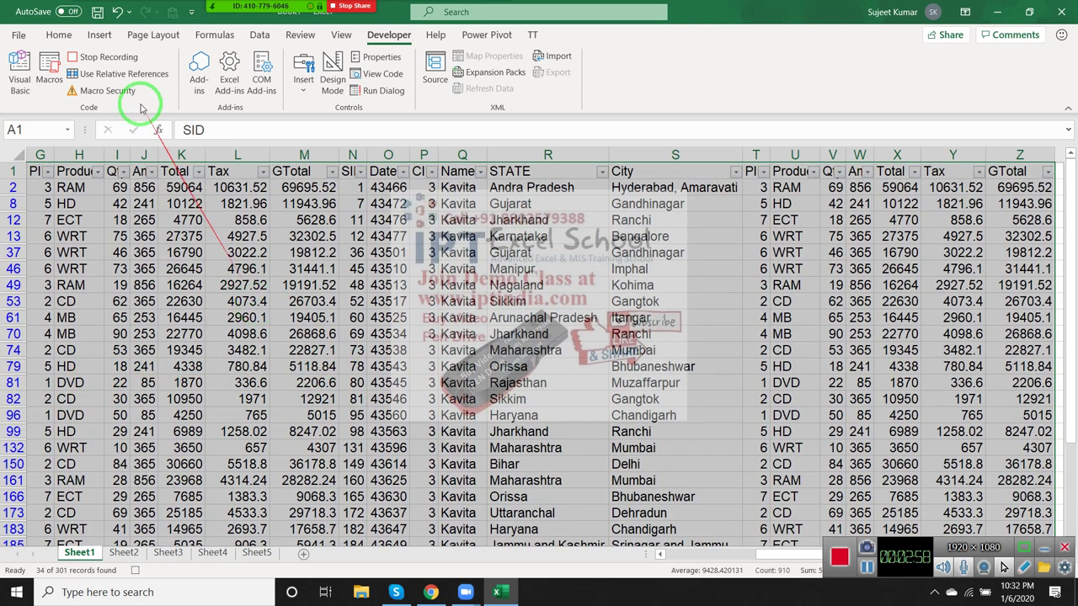
# Narrow the selection to visible cells only via Go To Special, then copy it
pyautogui.click(58, 34)
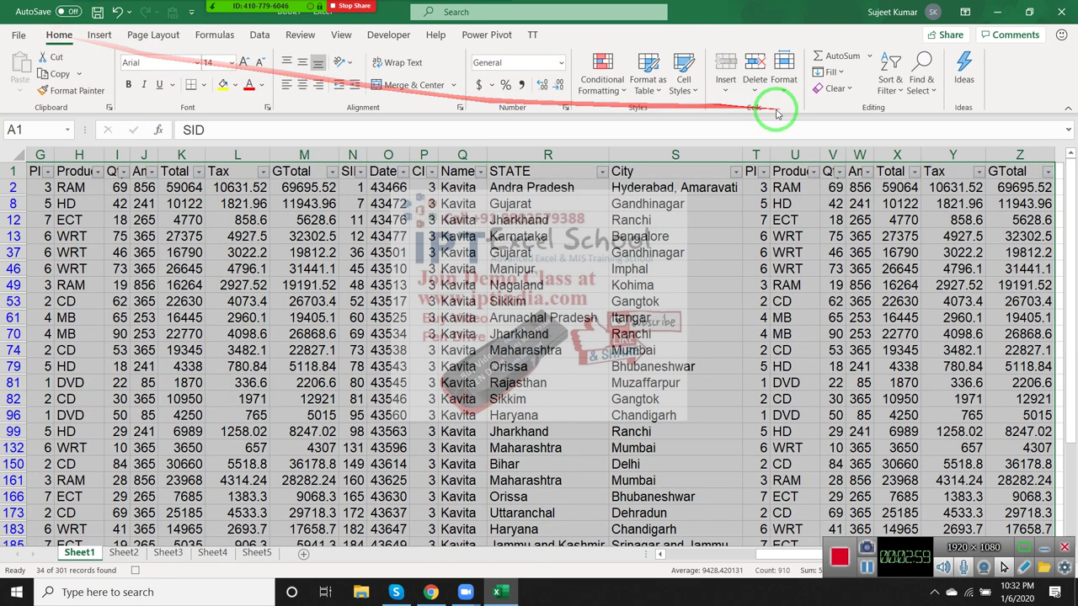
pyautogui.click(922, 84)
pyautogui.click(956, 171)
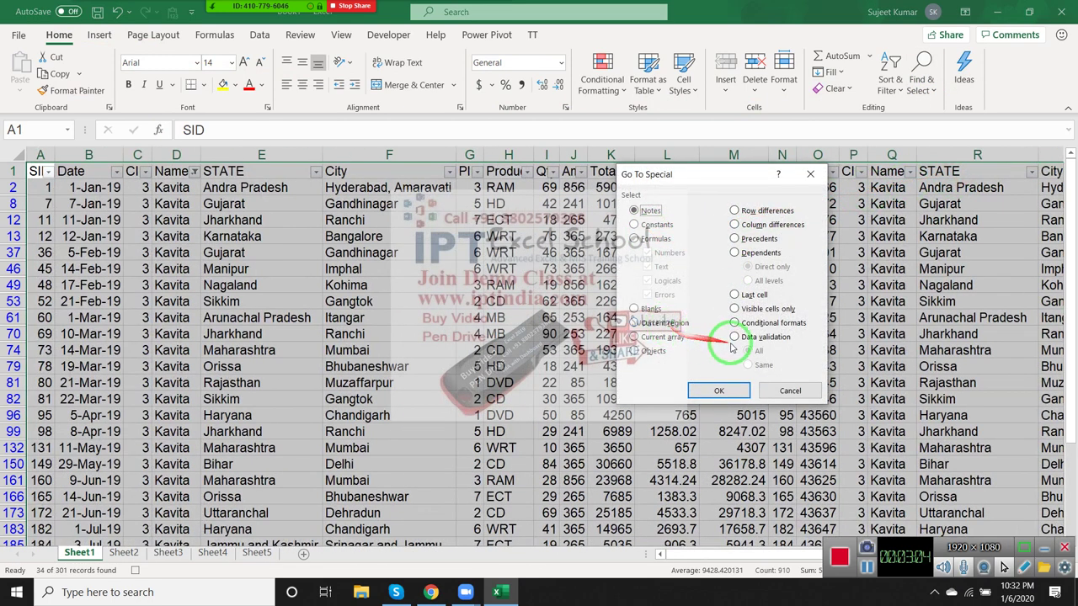
pyautogui.click(745, 394)
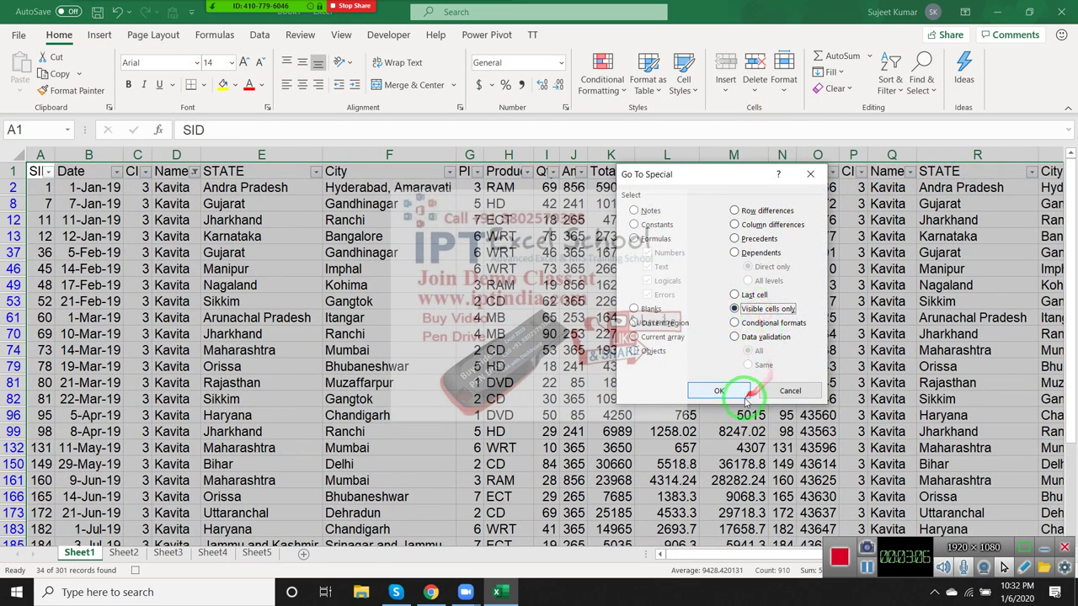
pyautogui.click(732, 395)
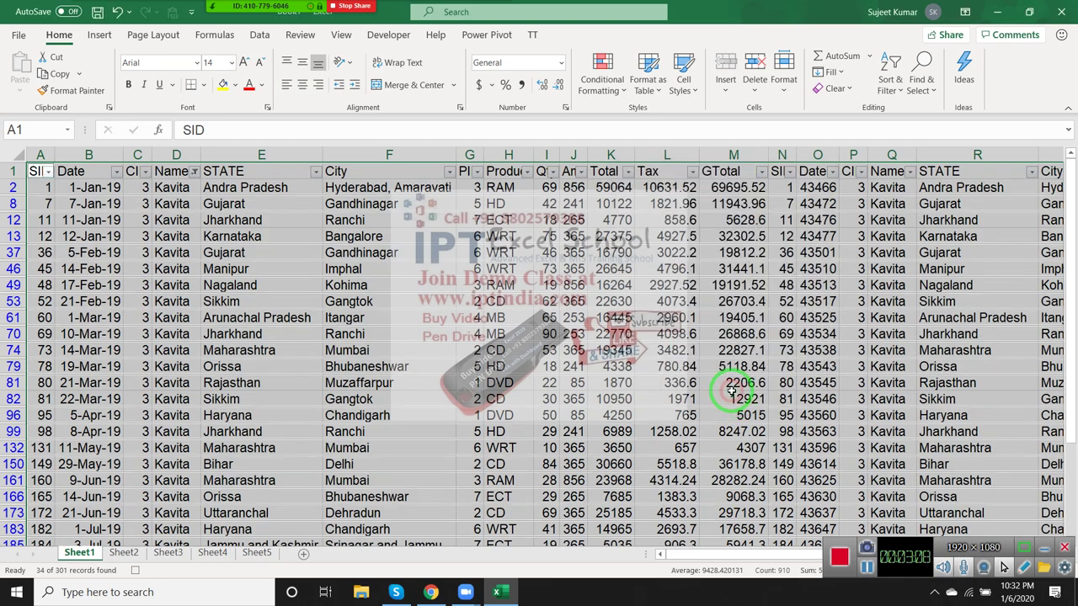
pyautogui.hotkey('ctrl', 'c')
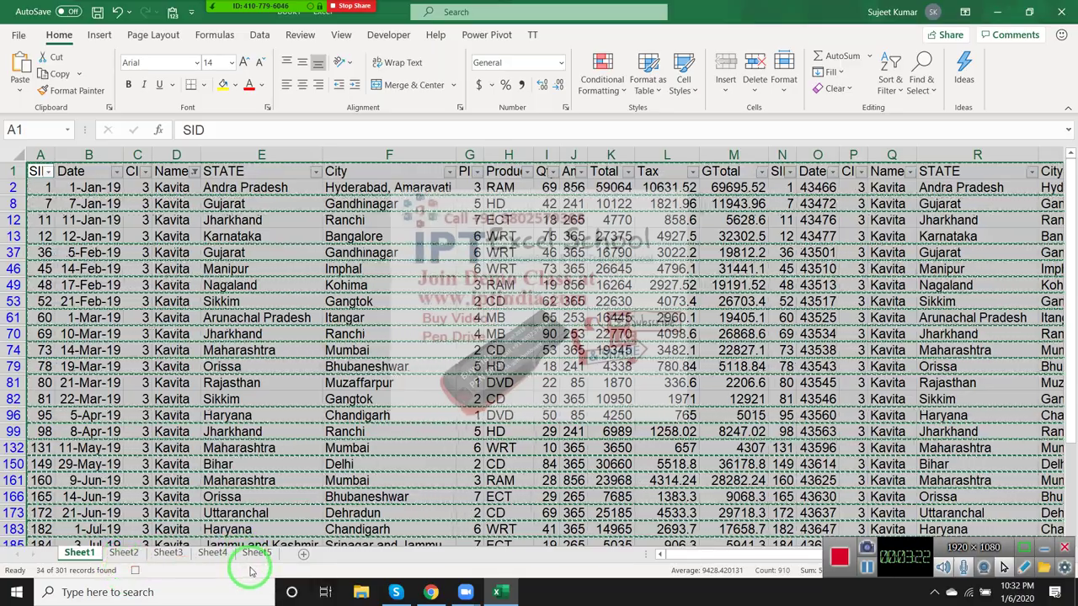
# Add a new sheet and paste the copied rows into it as values
pyautogui.doubleClick(307, 557)
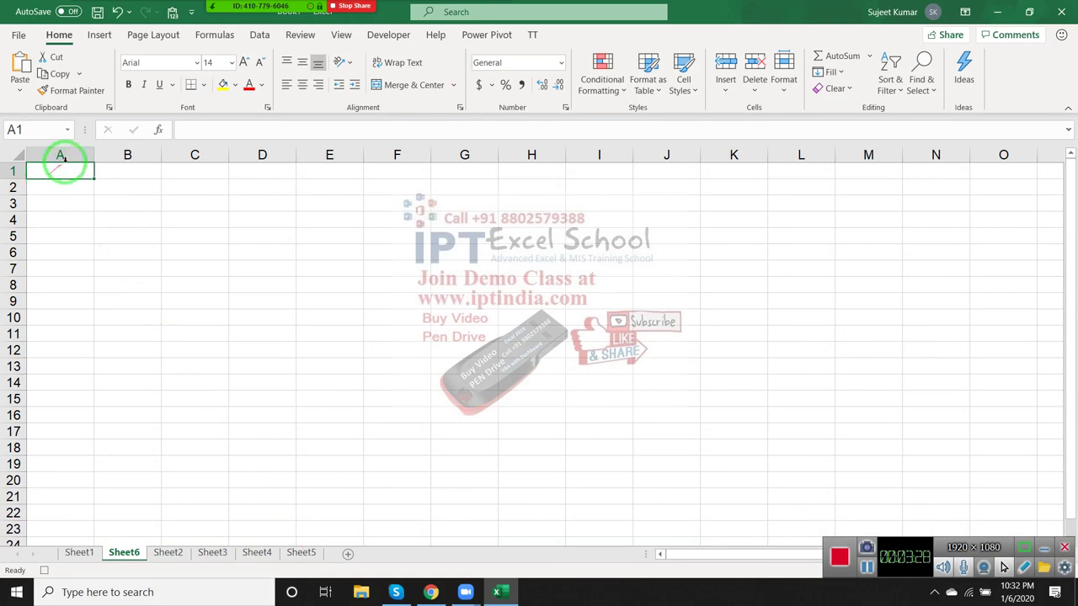
pyautogui.click(18, 91)
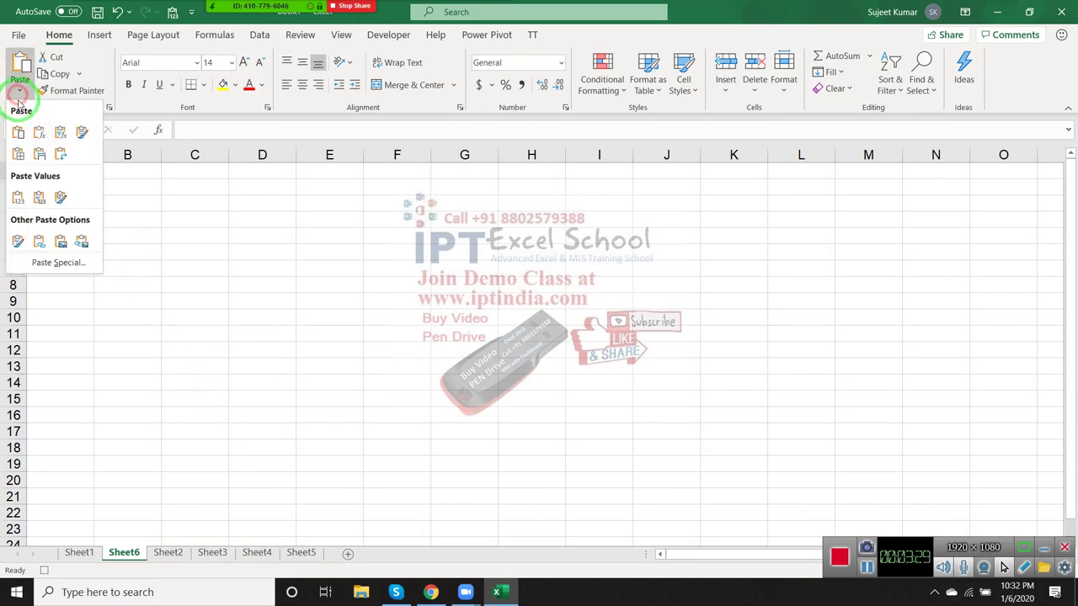
pyautogui.click(39, 200)
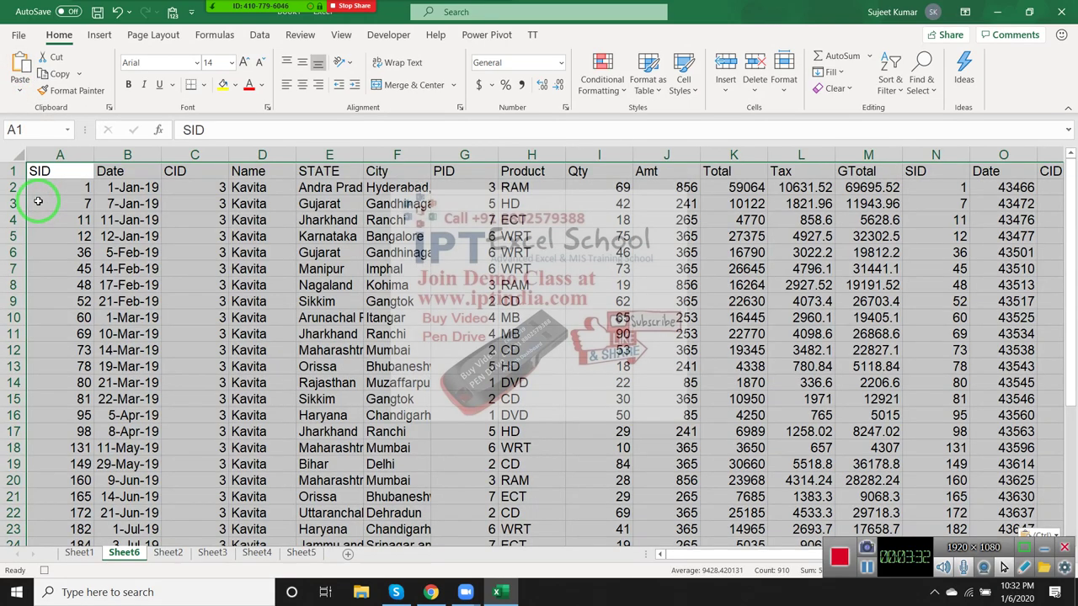
# Move the new Sheet6 into a new workbook of its own
pyautogui.rightClick(122, 551)
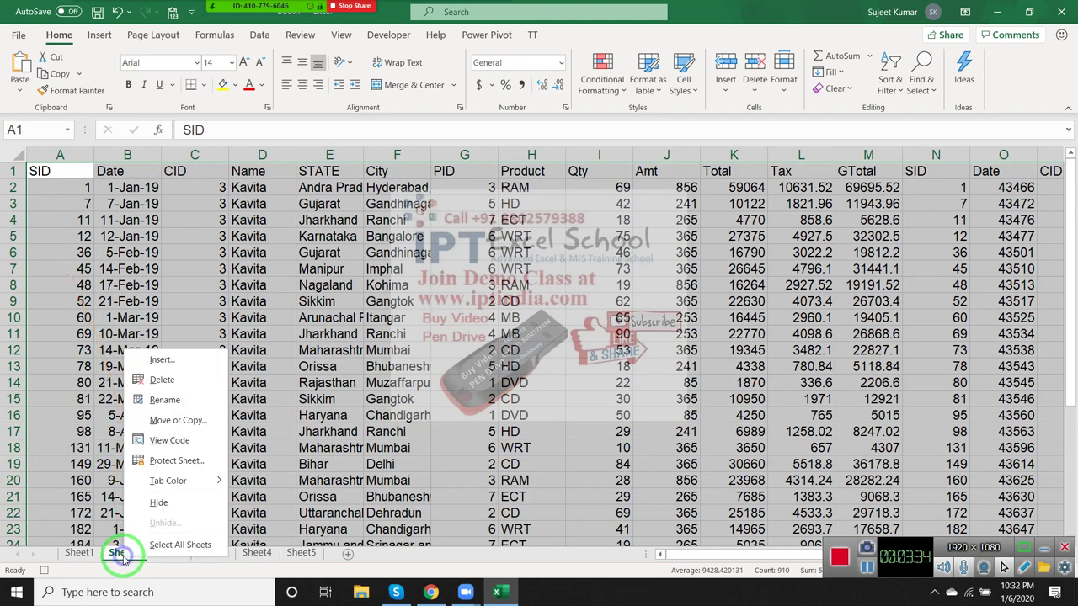
pyautogui.click(177, 420)
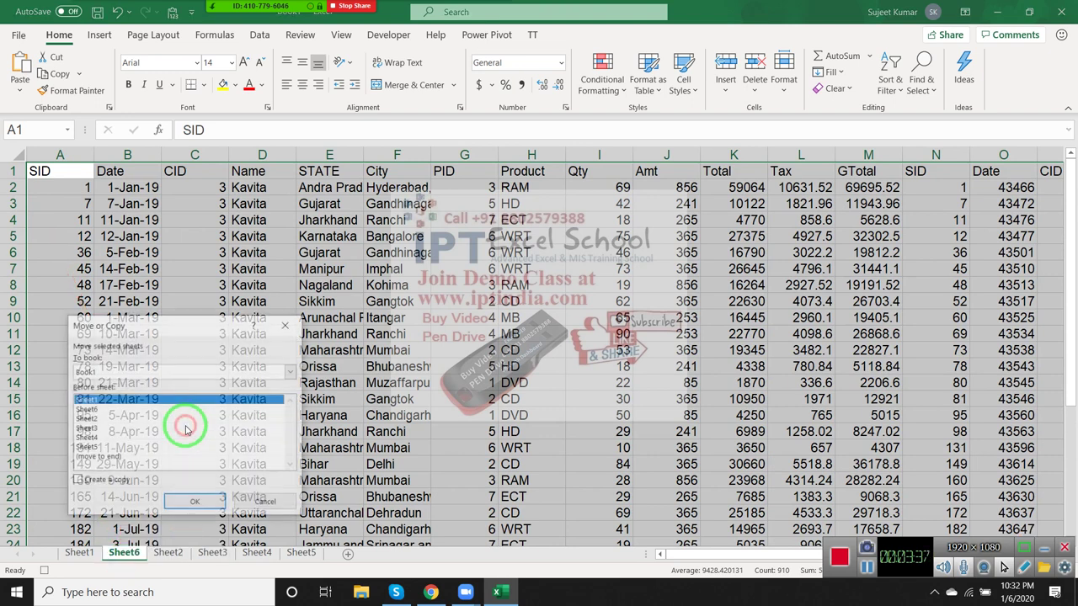
pyautogui.click(130, 373)
pyautogui.click(127, 384)
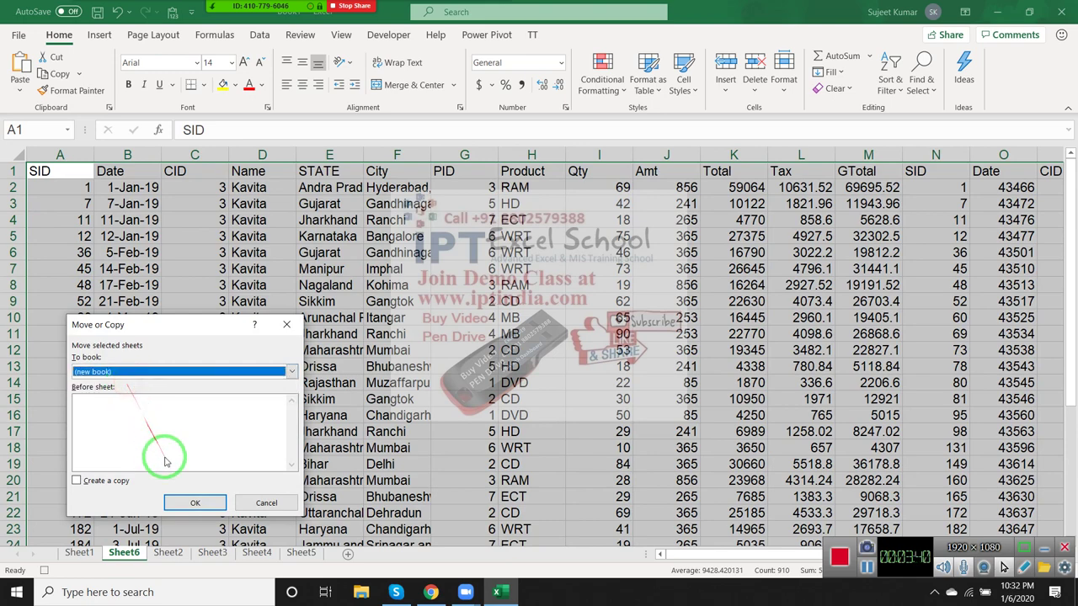
pyautogui.click(195, 505)
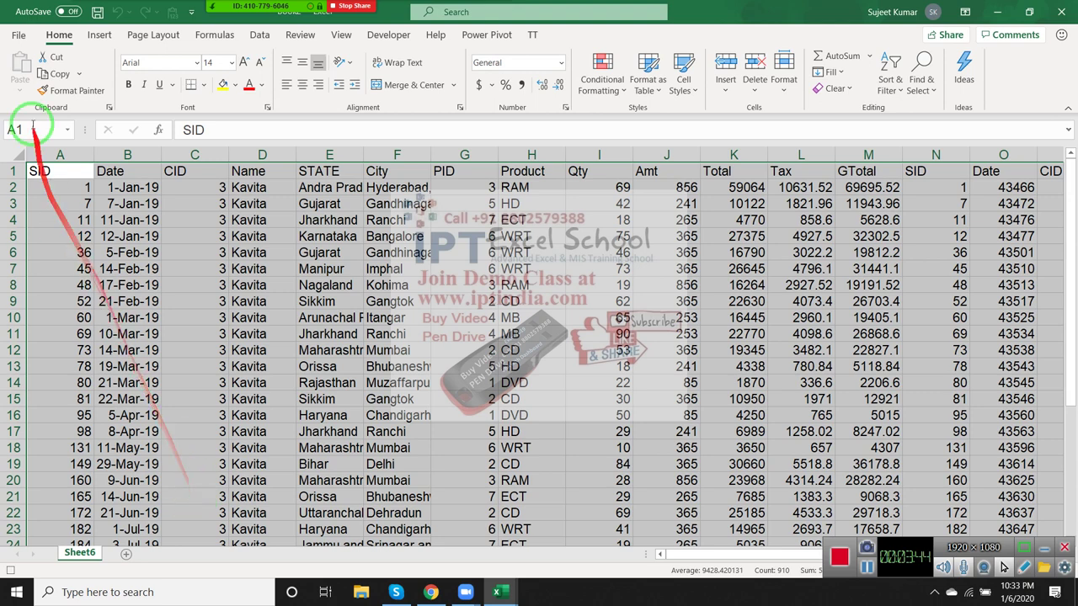
# Dismiss the quick save prompt and rename the sheet tab after the salesperson
pyautogui.click(97, 12)
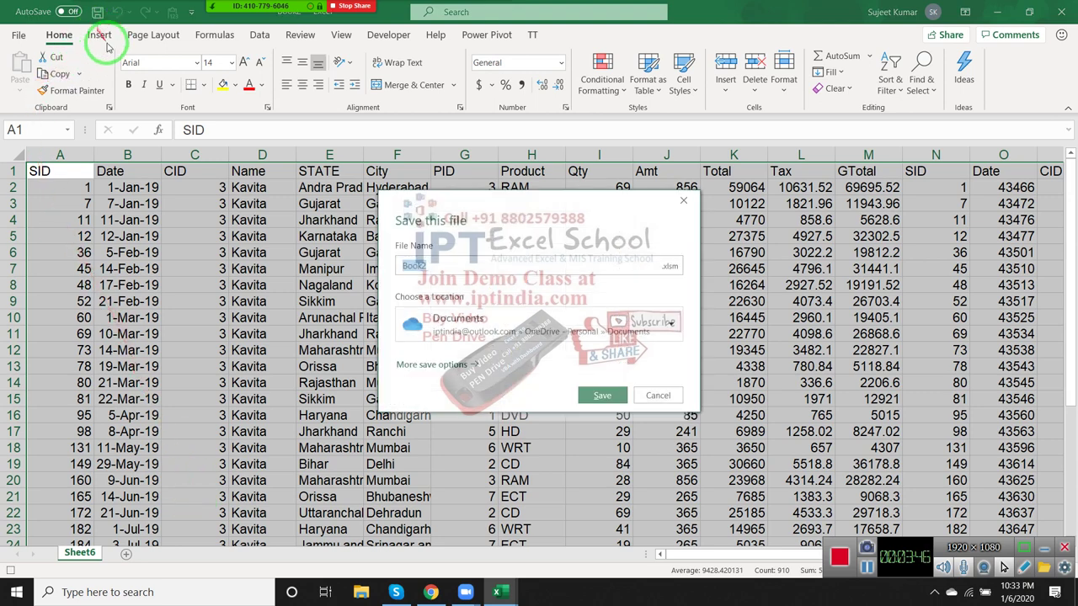
pyautogui.click(194, 220)
pyautogui.moveTo(87, 556); pyautogui.dragTo(121, 545)
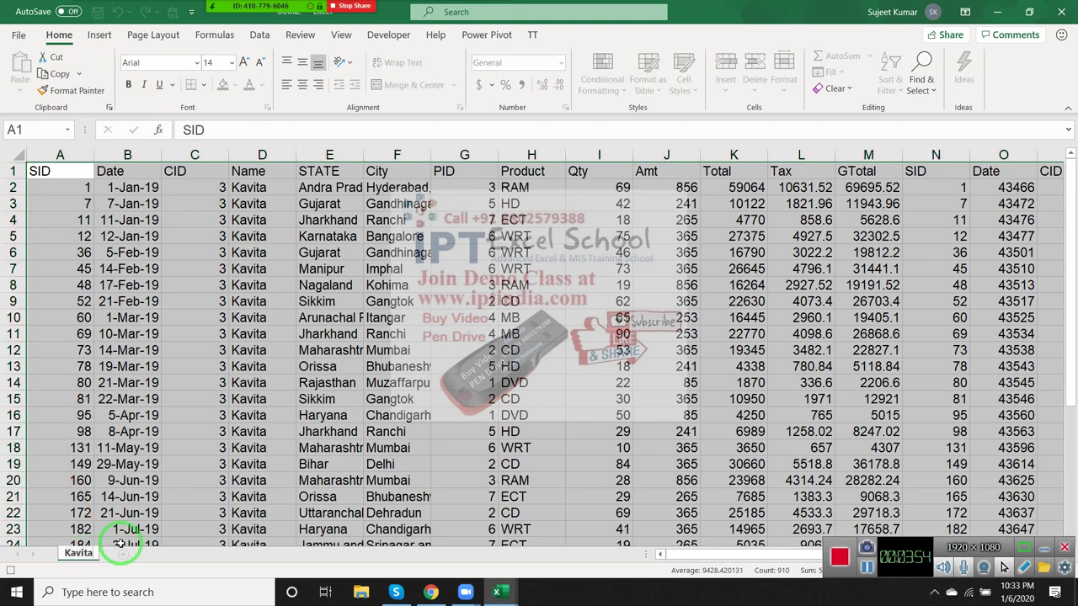
pyautogui.click(171, 418)
# Save the workbook as an Excel Workbook (*.xlsx) named after the salesperson in Desktop's New folder
pyautogui.click(18, 35)
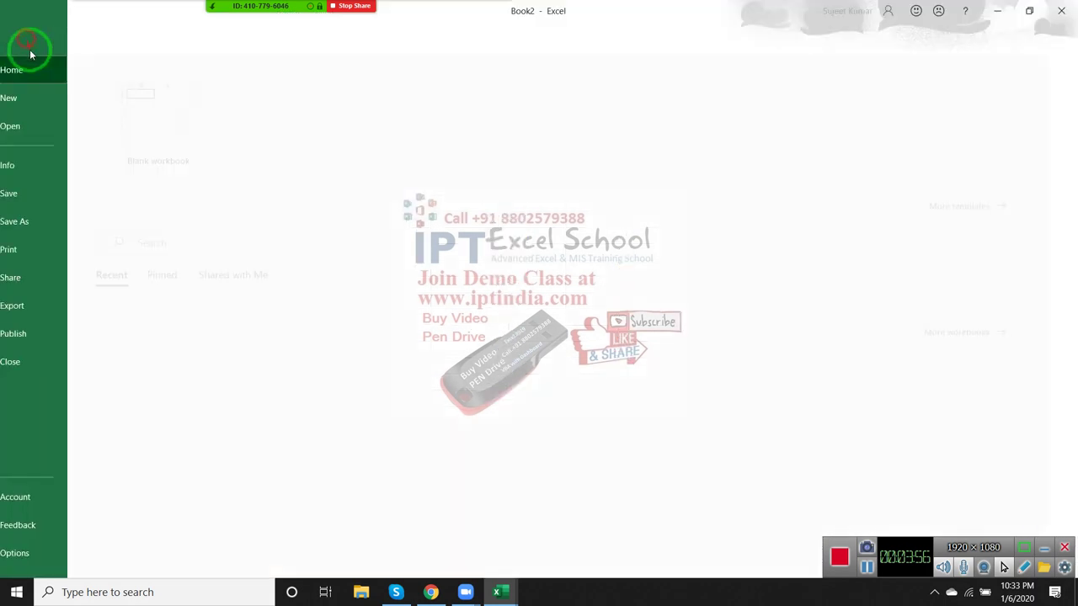
pyautogui.click(58, 221)
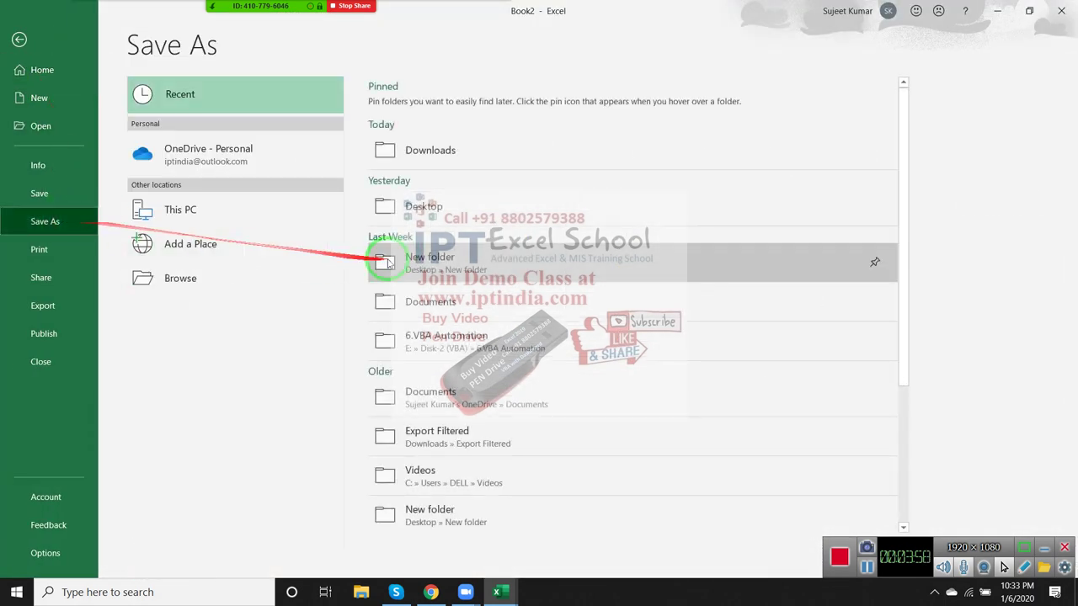
pyautogui.click(434, 268)
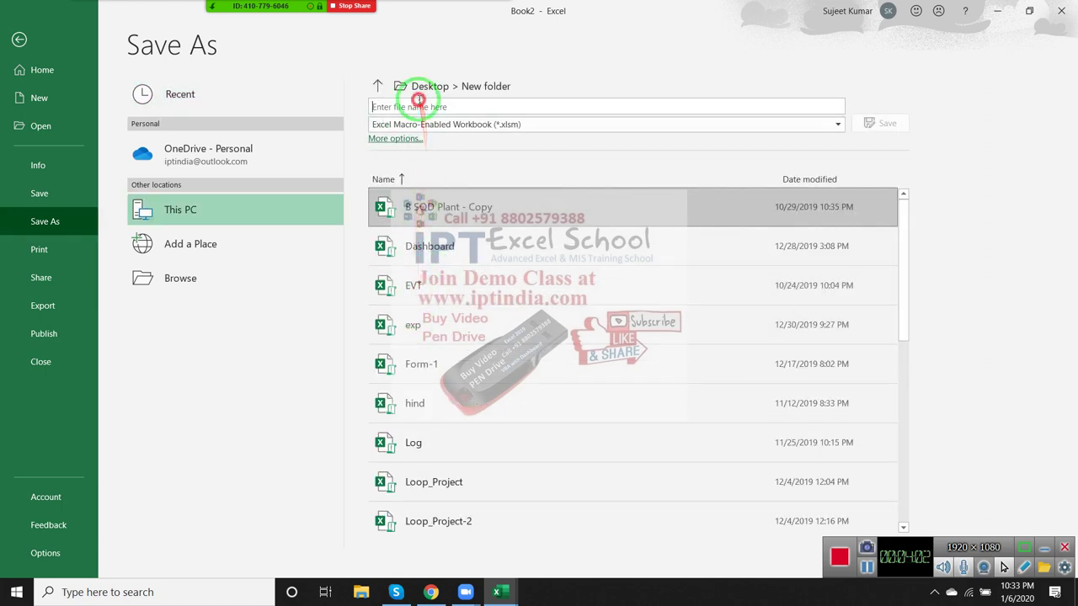
pyautogui.click(419, 107)
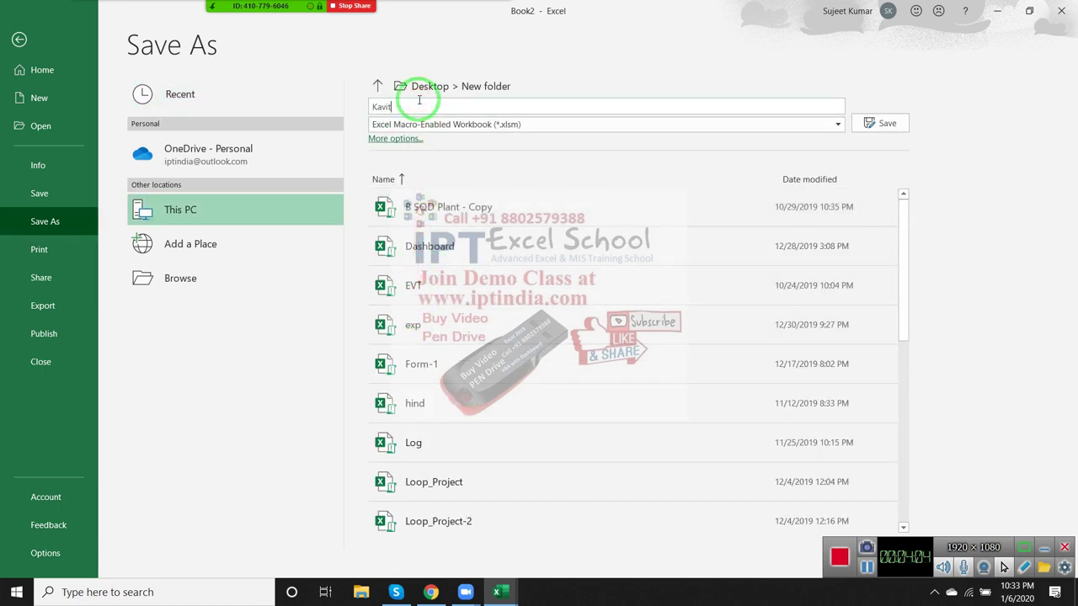
pyautogui.click(773, 124)
pyautogui.click(733, 137)
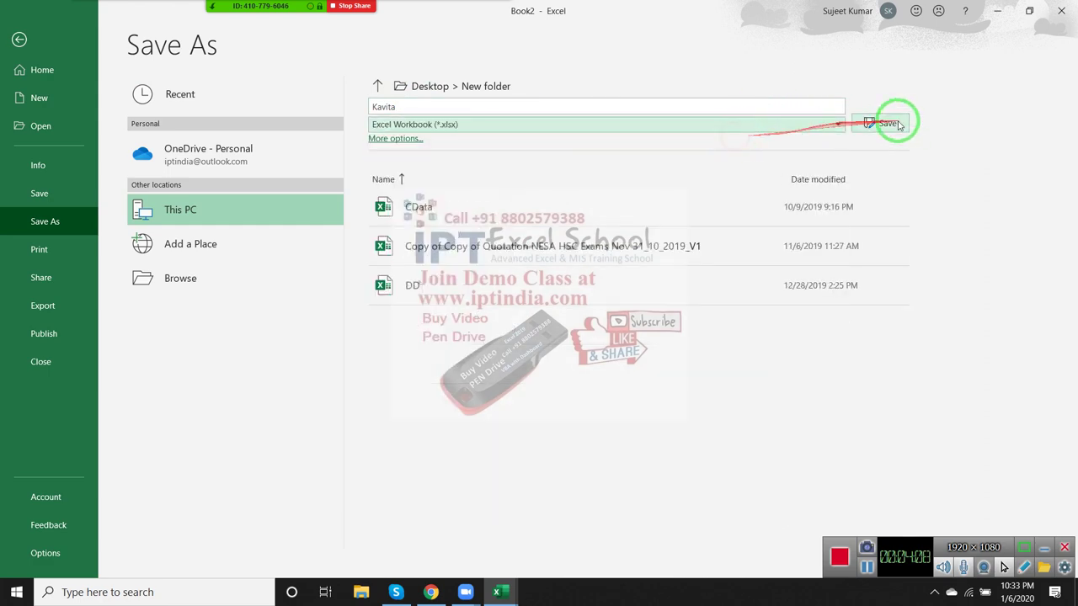
pyautogui.click(890, 124)
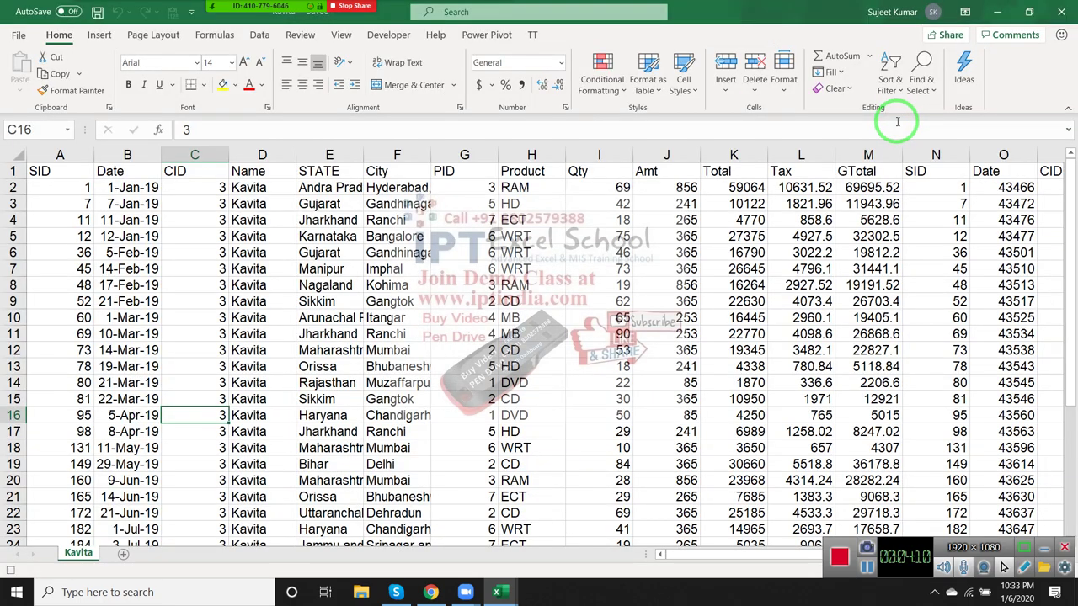
# Close the saved workbook and remove Sheet1's AutoFilter with Ctrl+Shift+L so all rows show
pyautogui.click(1061, 8)
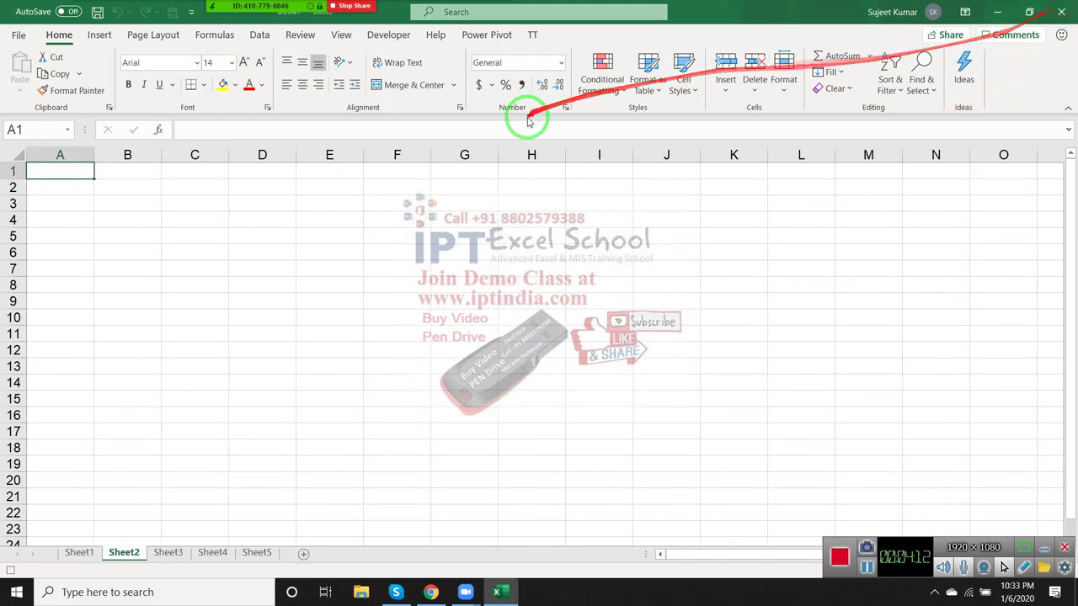
pyautogui.click(95, 555)
pyautogui.click(176, 366)
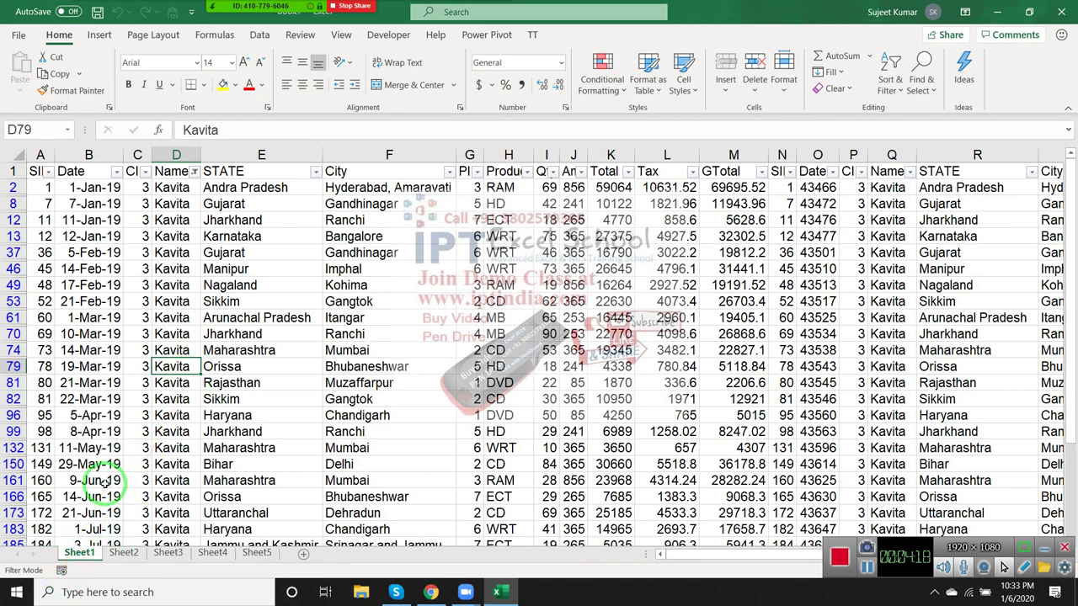
pyautogui.hotkey('ctrl', 'shift', 'l')
pyautogui.click(164, 415)
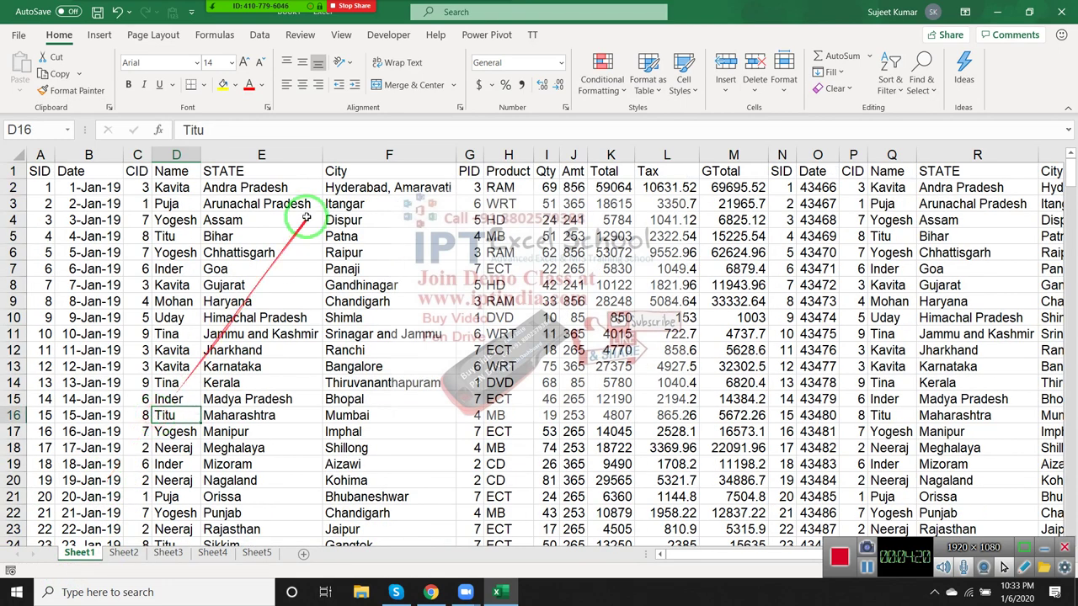
# Open Macro1 from the Developer tab's Macros list in the VBA editor
pyautogui.click(389, 35)
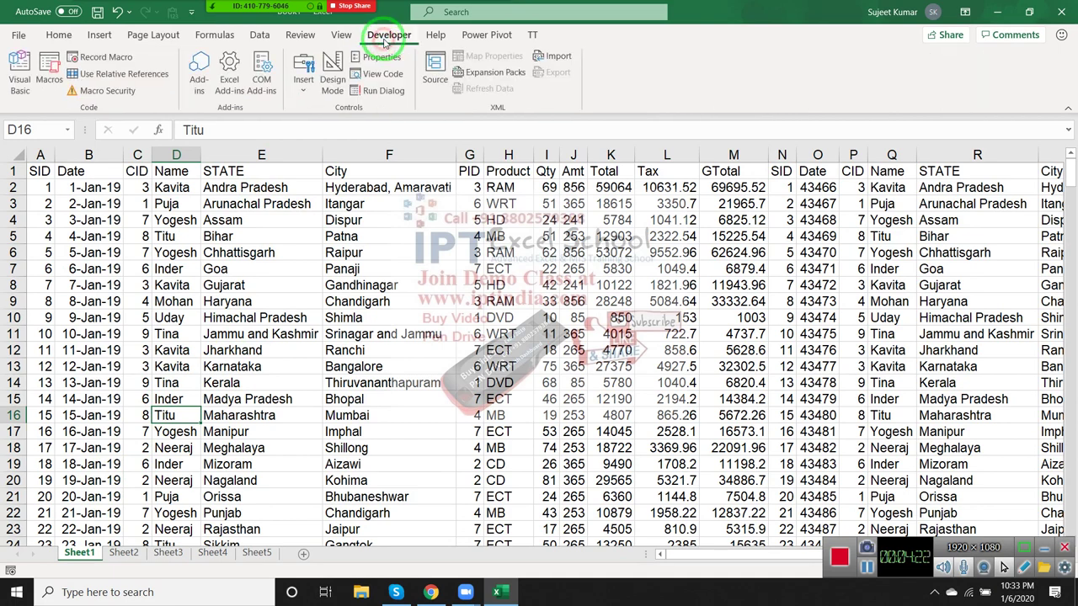
pyautogui.click(49, 72)
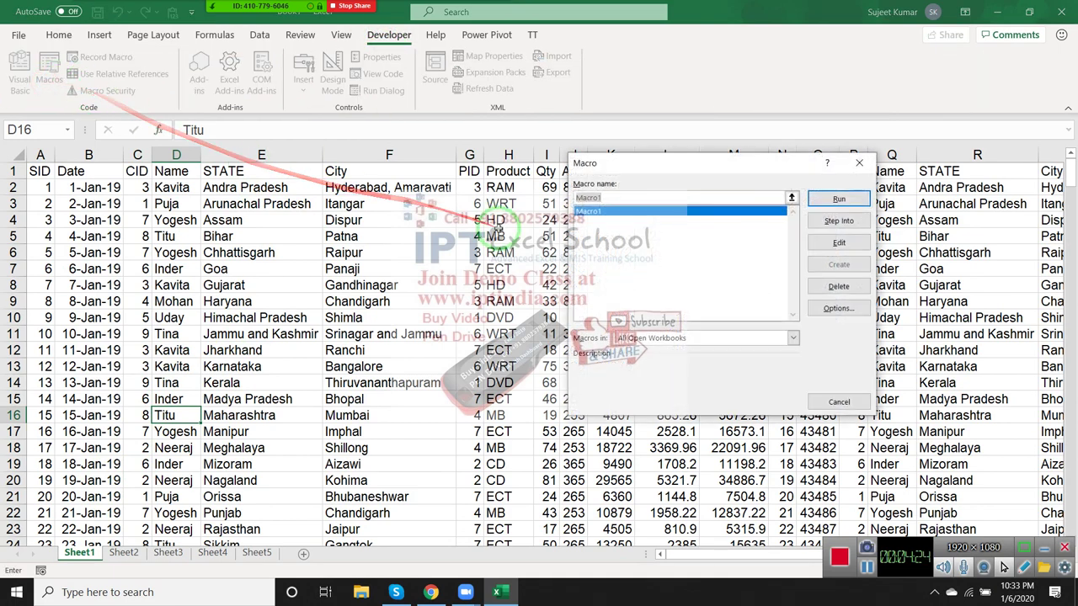
pyautogui.click(840, 244)
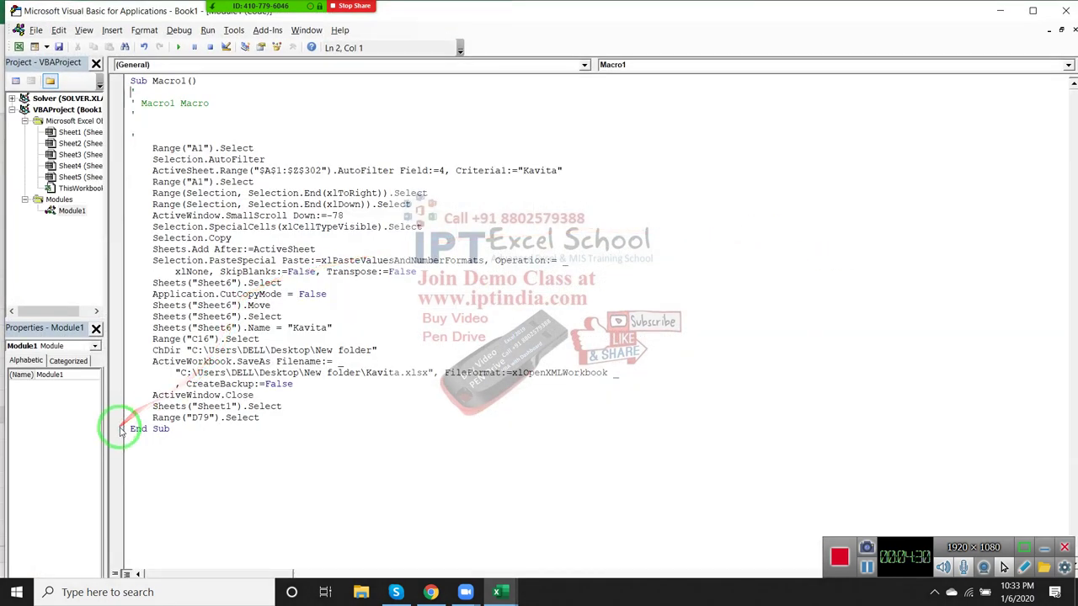
# Delete the Selection.AutoFilter line and trim the filter range from $A$1:$Z$302 to $A$1
pyautogui.click(136, 430)
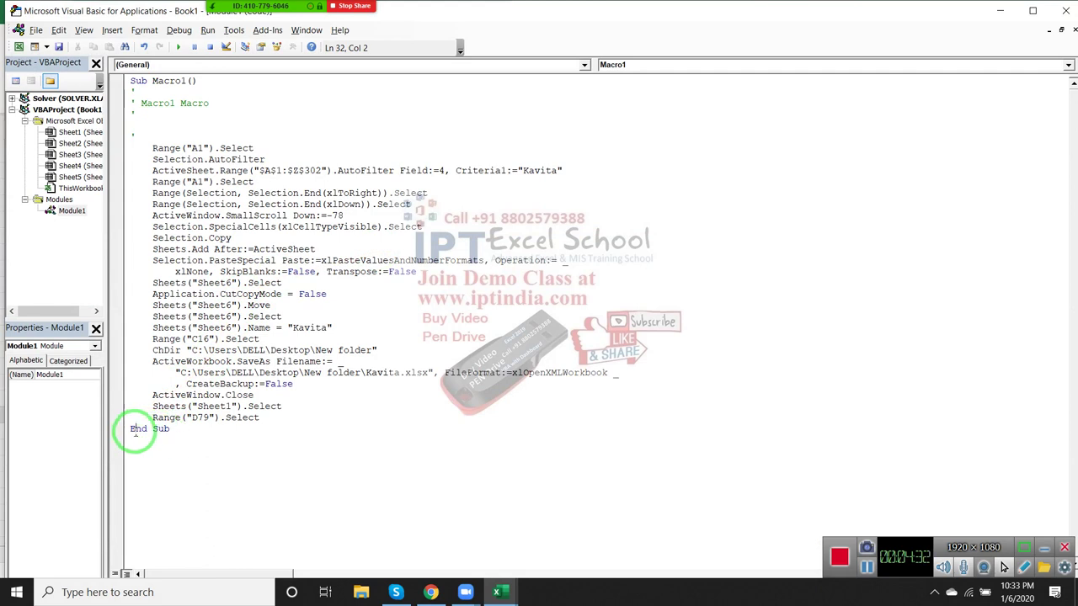
pyautogui.click(137, 430)
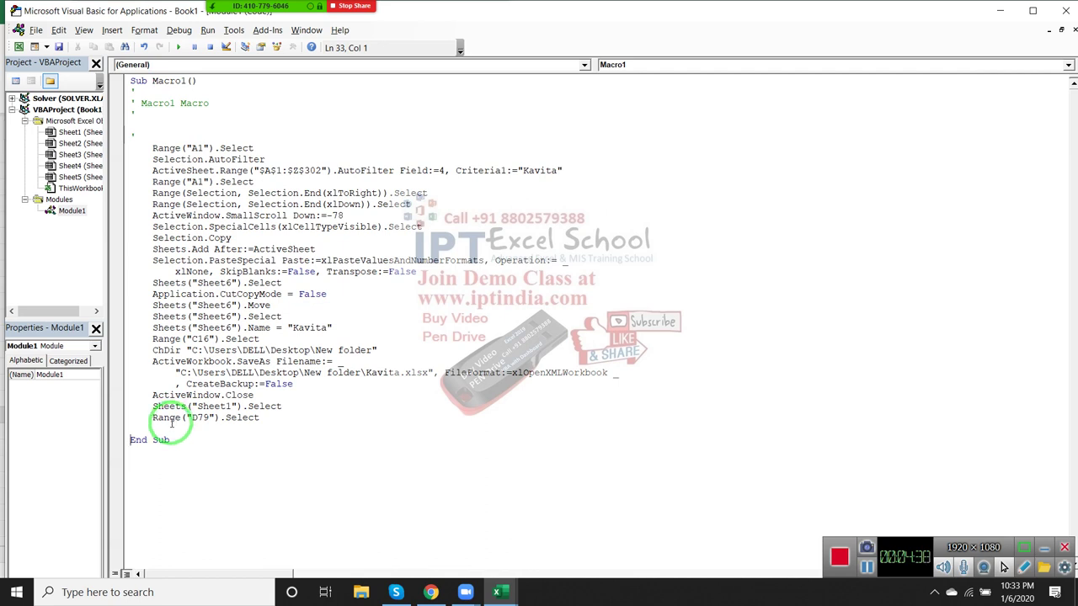
pyautogui.click(111, 160)
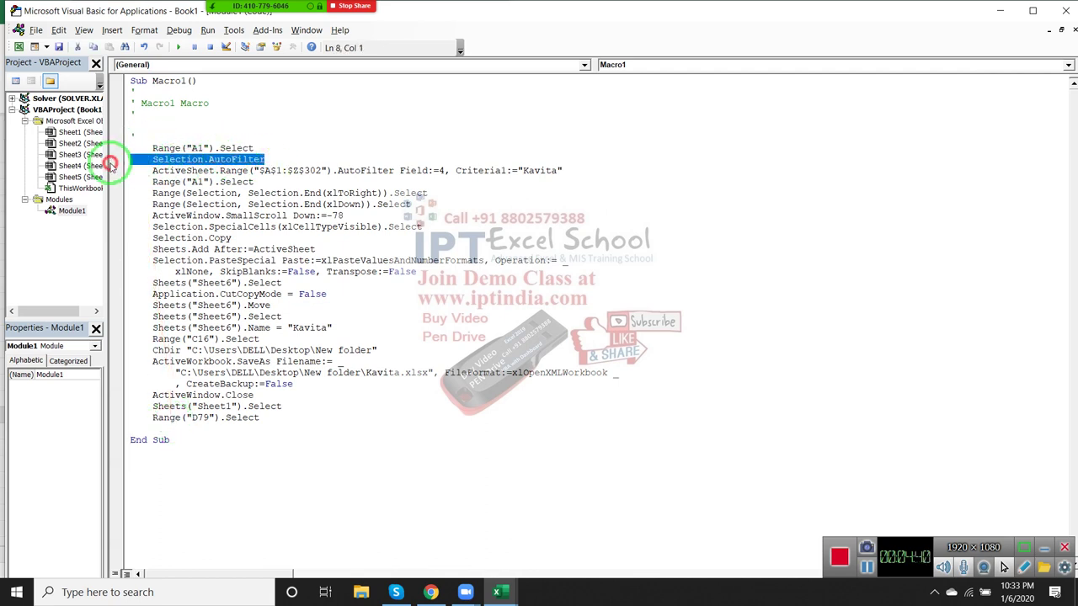
pyautogui.press('Delete')
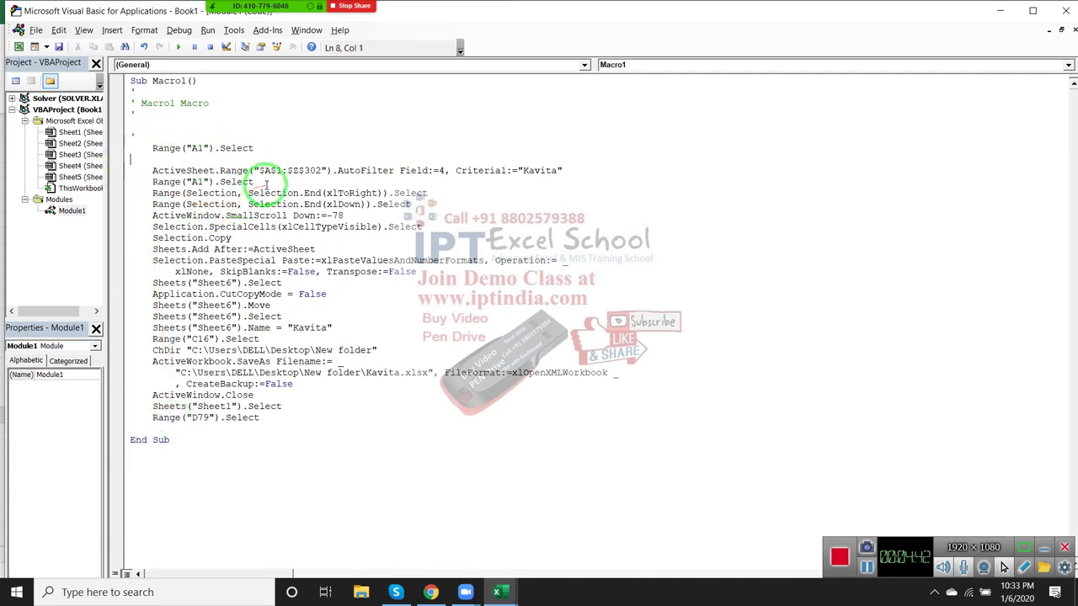
pyautogui.click(320, 171)
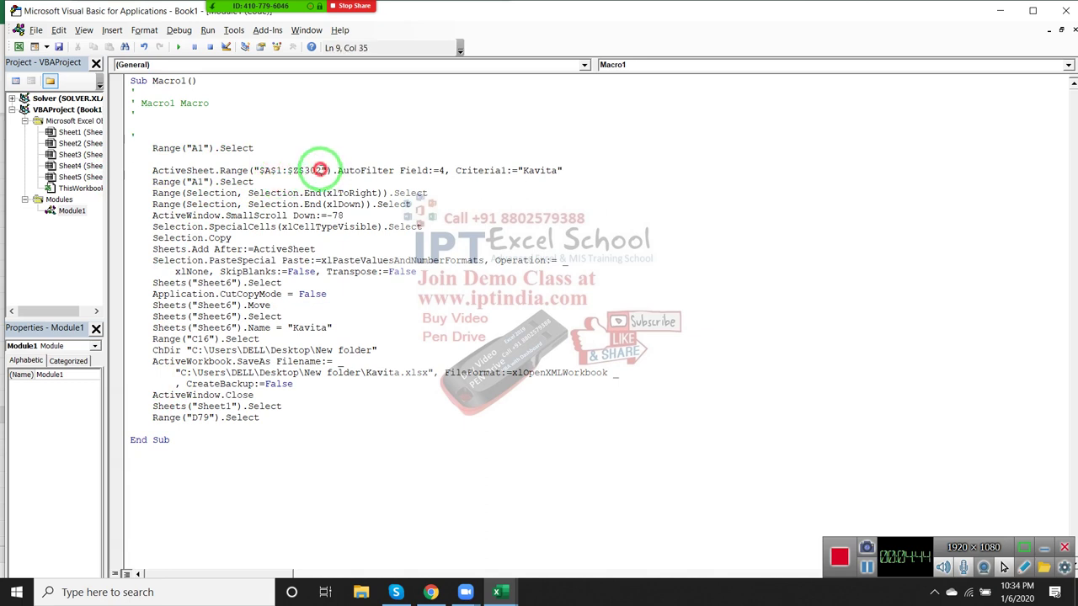
pyautogui.moveTo(320, 170)
pyautogui.mouseDown()
pyautogui.moveTo(299, 170)
pyautogui.moveTo(321, 170)
pyautogui.mouseUp()
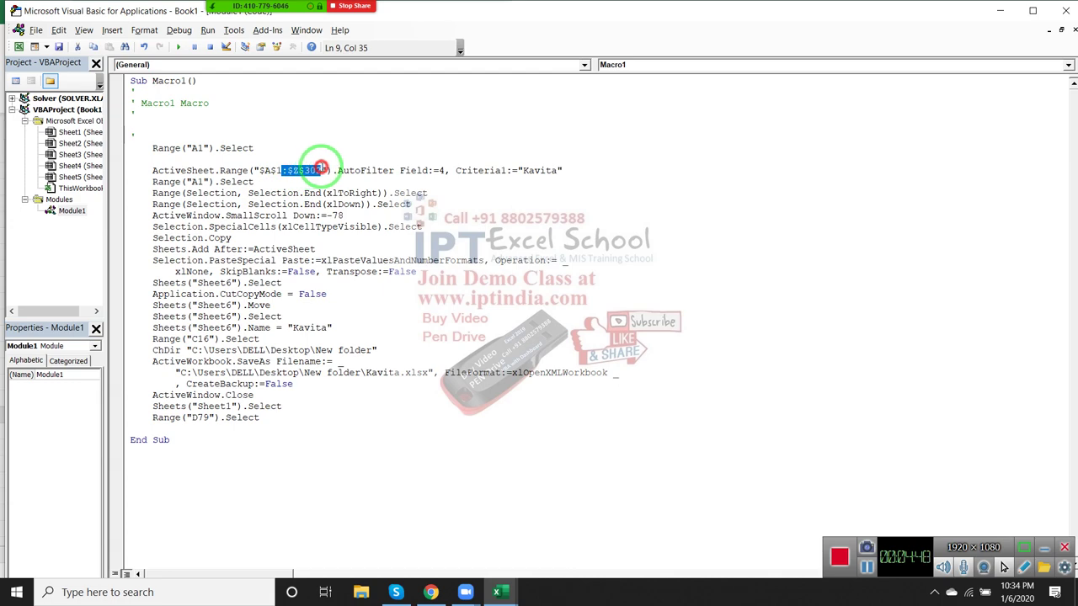
pyautogui.press('Delete')
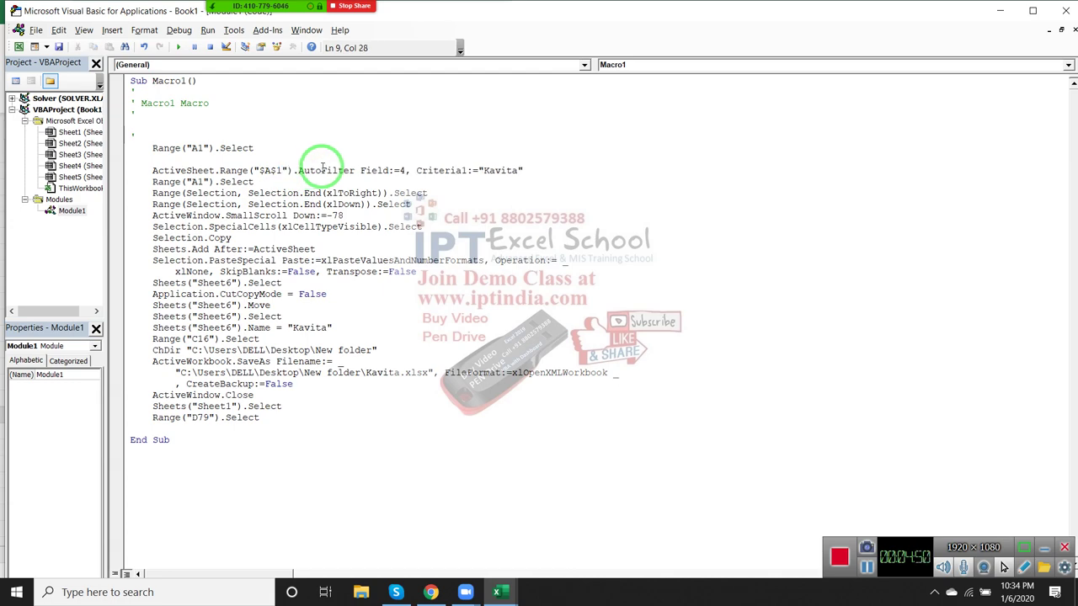
# In the workbook, toggle AutoFilter on and off from cell A1 with Ctrl+Shift+L
pyautogui.hotkey('alt', 'F11')
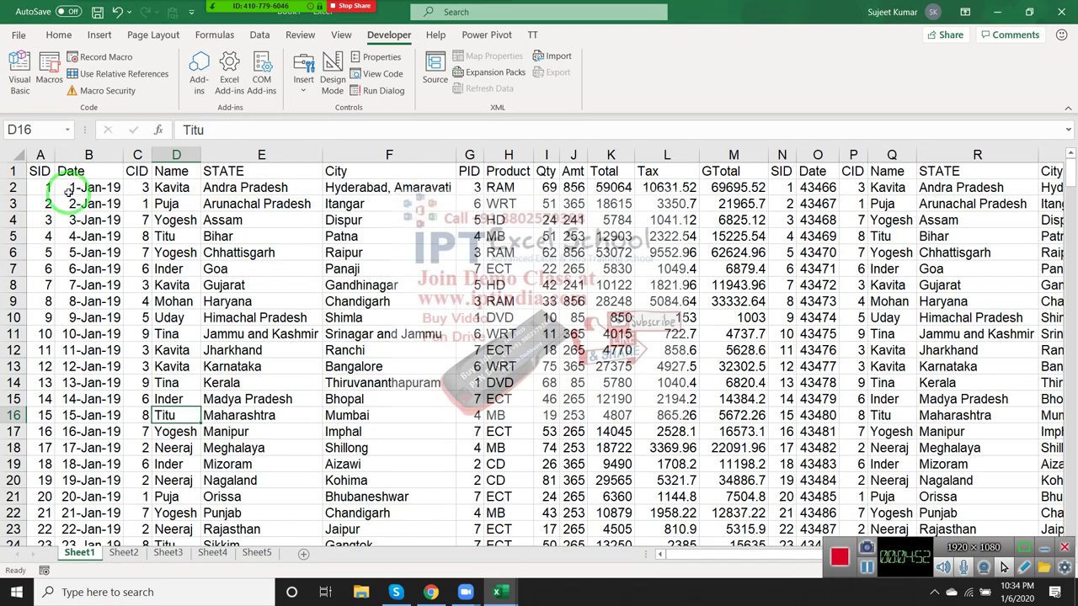
pyautogui.click(42, 172)
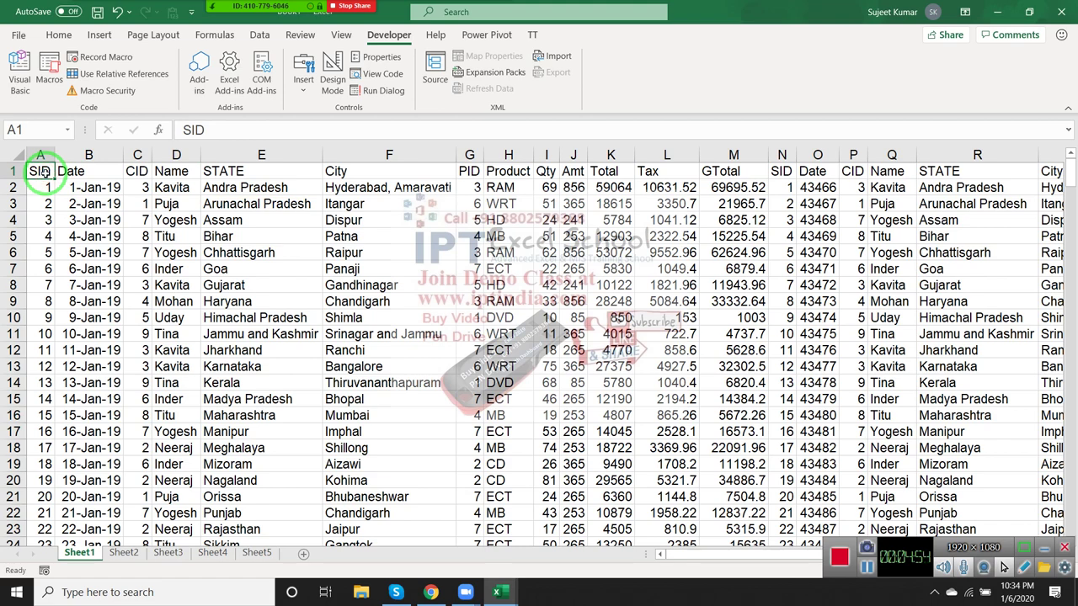
pyautogui.hotkey('ctrl', 'shift', 'l')
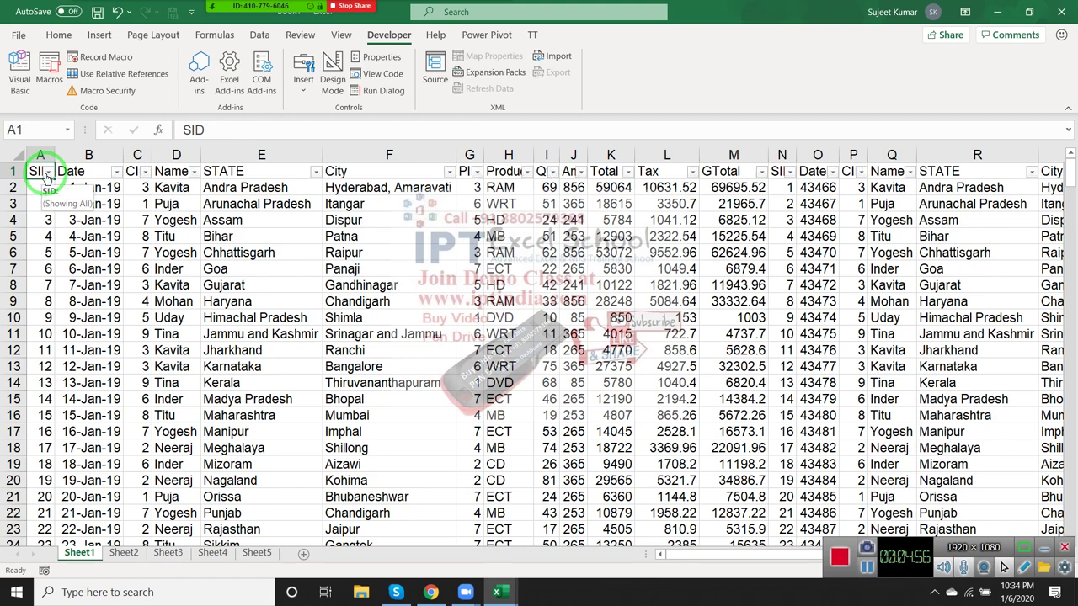
pyautogui.hotkey('ctrl', 'shift', 'l')
# Delete the blank line and the ActiveWindow.SmallScroll line from Macro1
pyautogui.hotkey('alt', 'F11')
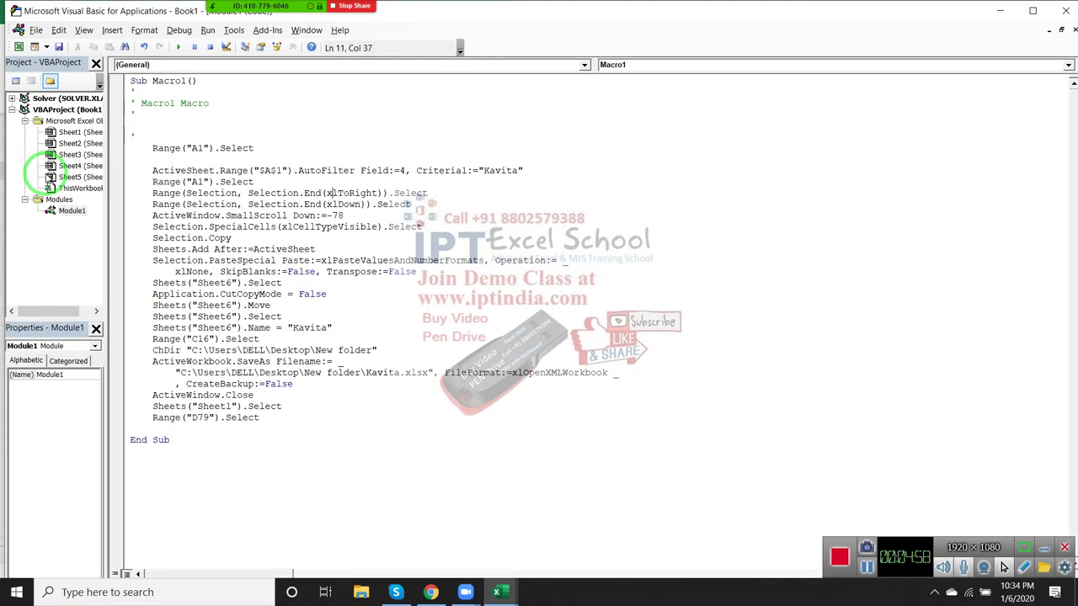
pyautogui.click(179, 166)
pyautogui.click(172, 159)
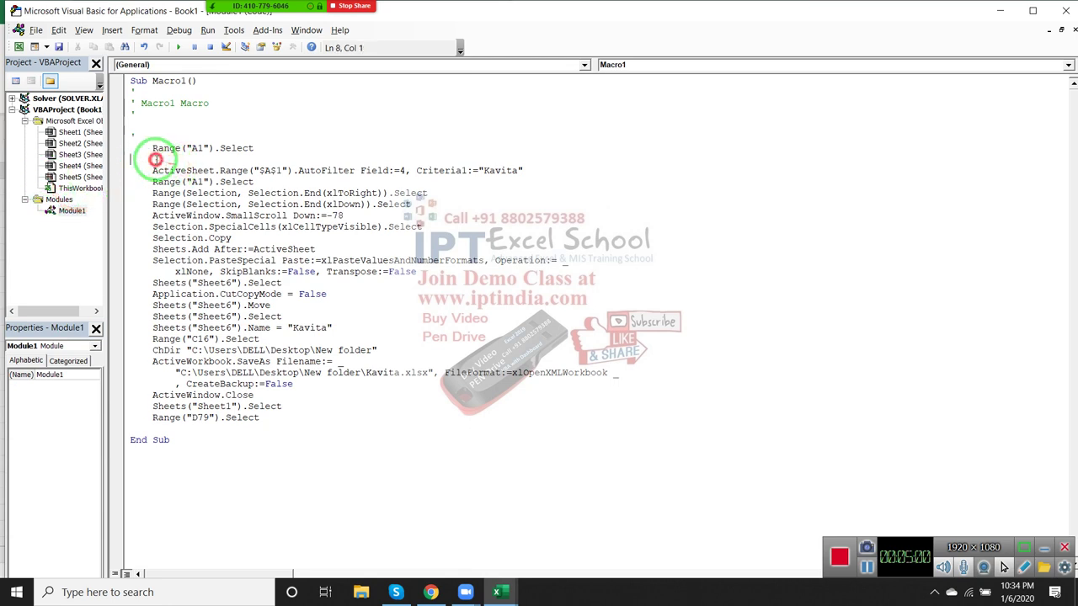
pyautogui.press('Delete')
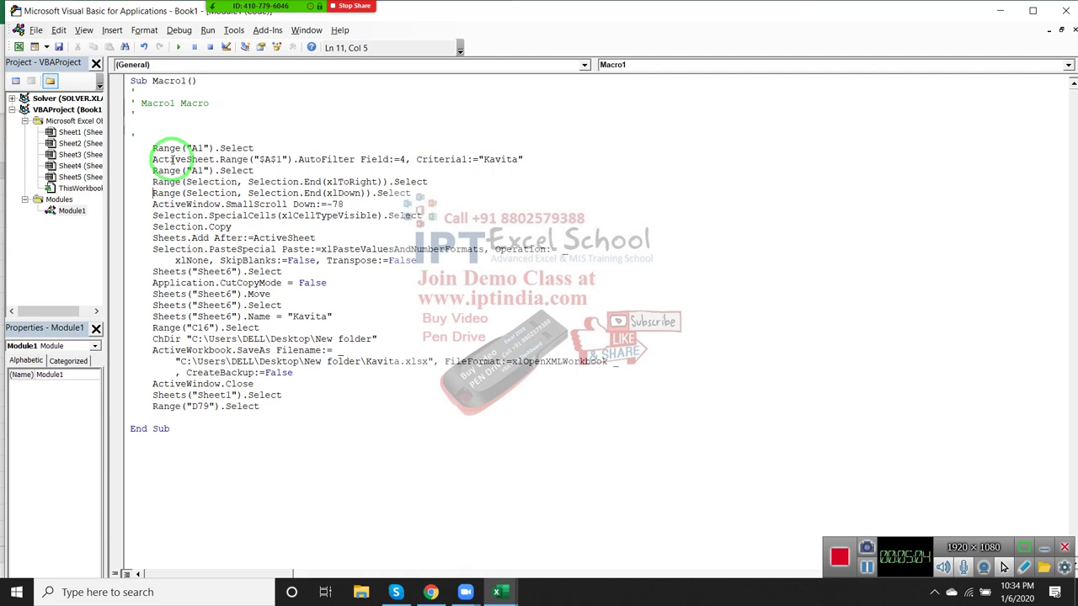
pyautogui.hotkey('shift', 'Down')
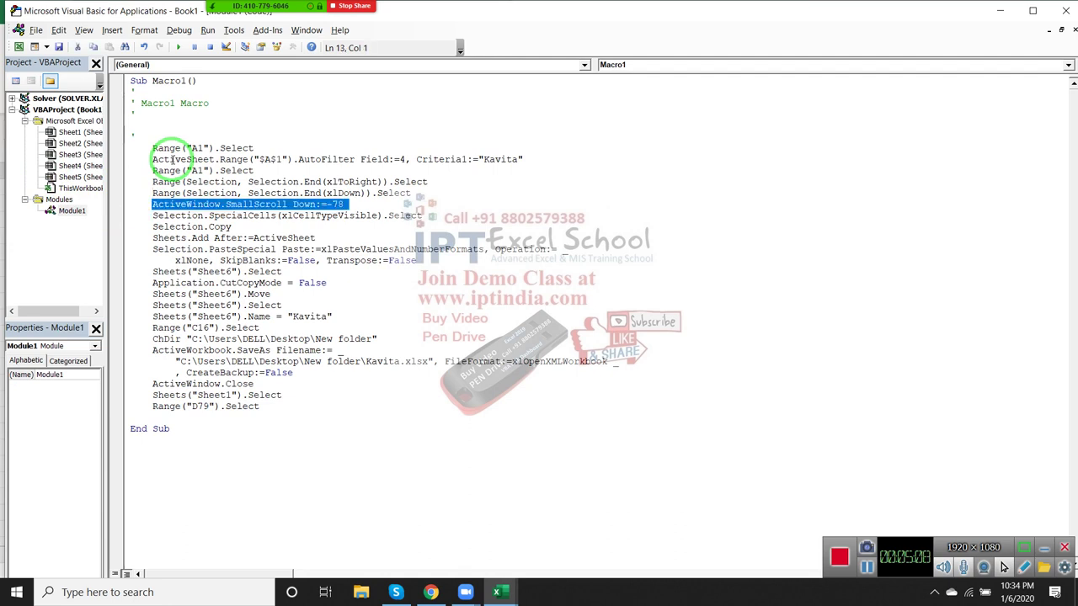
pyautogui.press('Delete')
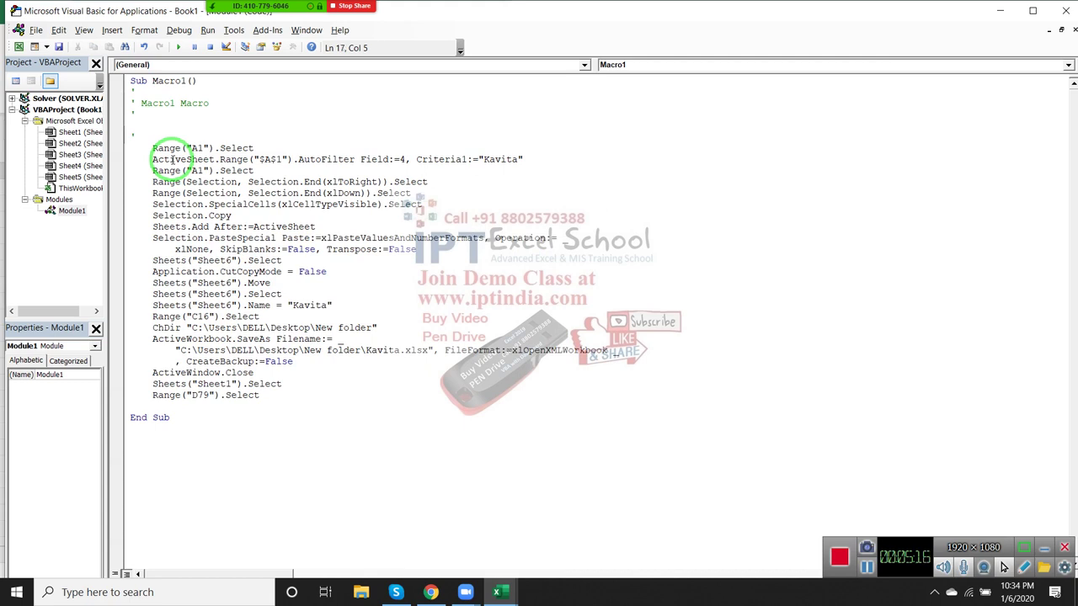
# Delete the Sheets("Sheet6").Select and Application.CutCopyMode = False lines
pyautogui.hotkey('shift', 'Down')
pyautogui.hotkey('shift', 'Up')
pyautogui.hotkey('shift', 'Down')
pyautogui.hotkey('shift', 'Up')
pyautogui.hotkey('shift', 'Down')
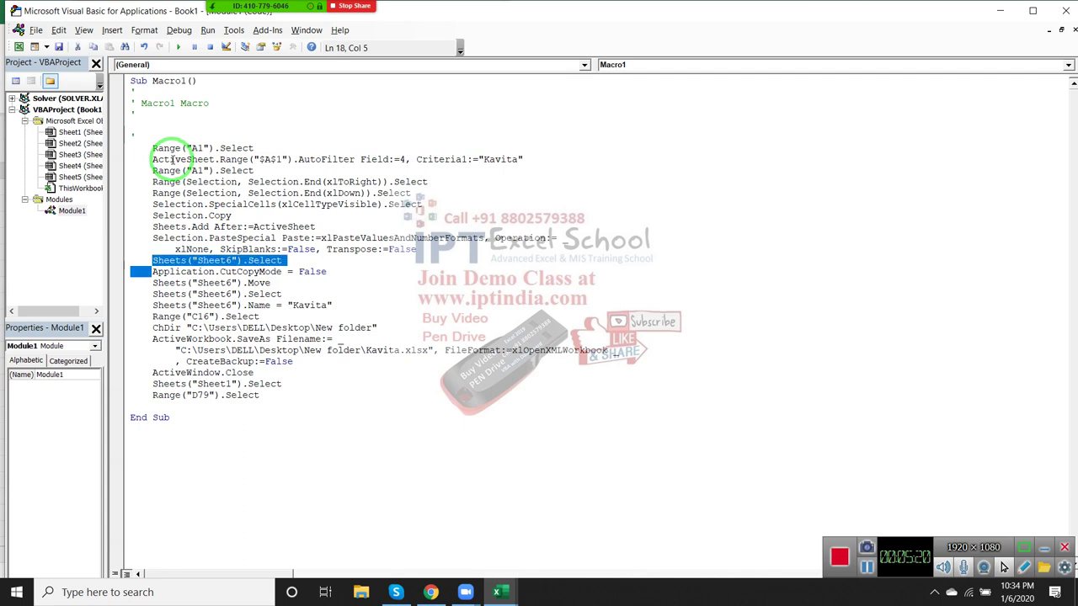
pyautogui.press('Delete')
pyautogui.hotkey('shift', 'Down')
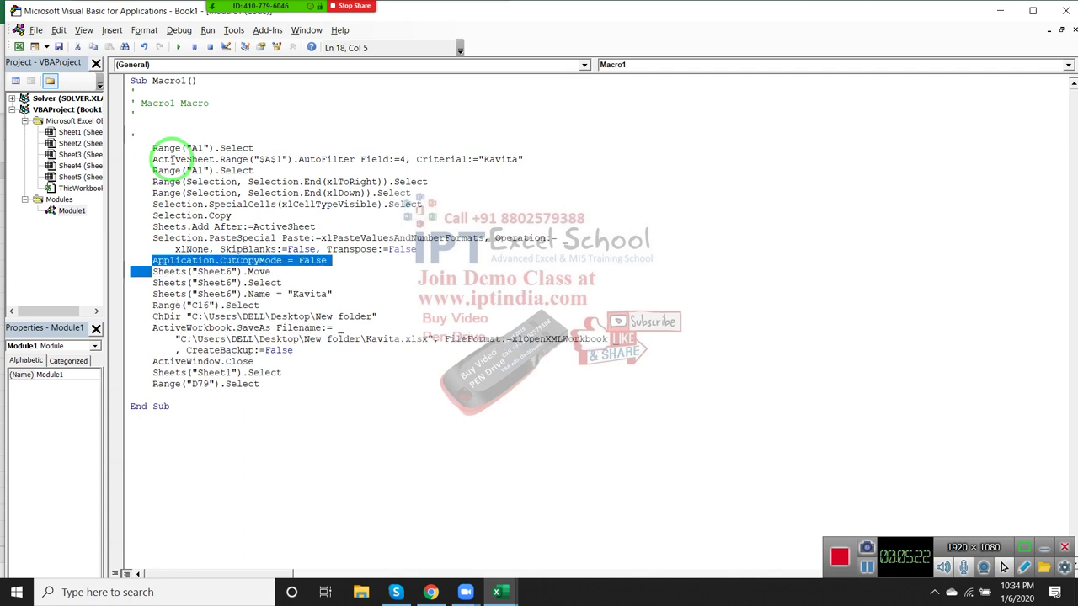
pyautogui.press('Delete')
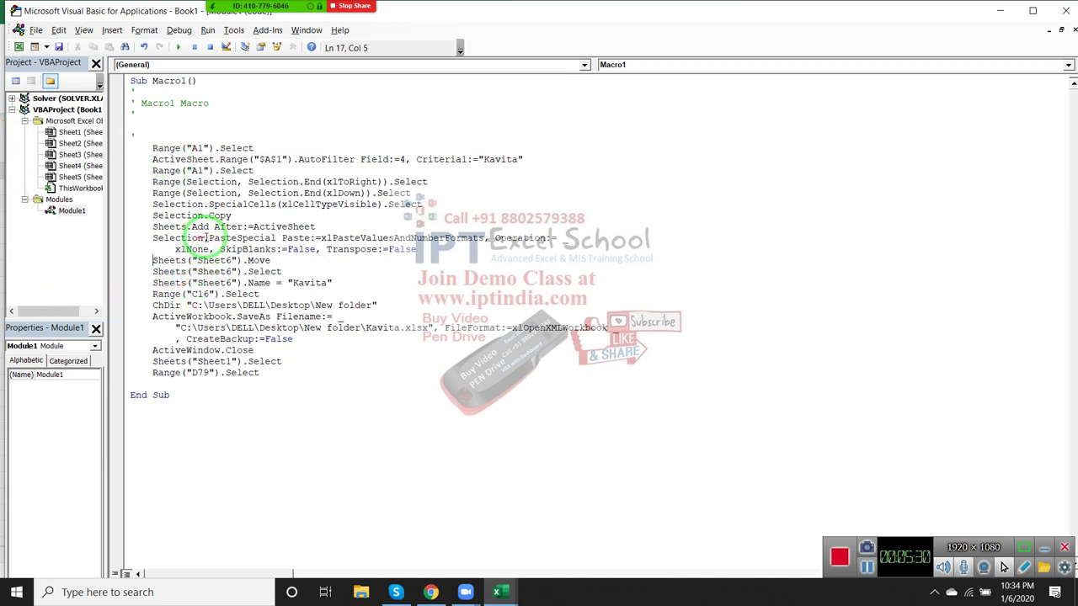
# Replace the Sheets("Sheet6") references on the Move and Name lines with ActiveSheet
pyautogui.doubleClick(278, 227)
pyautogui.hotkey('ctrl', 'c')
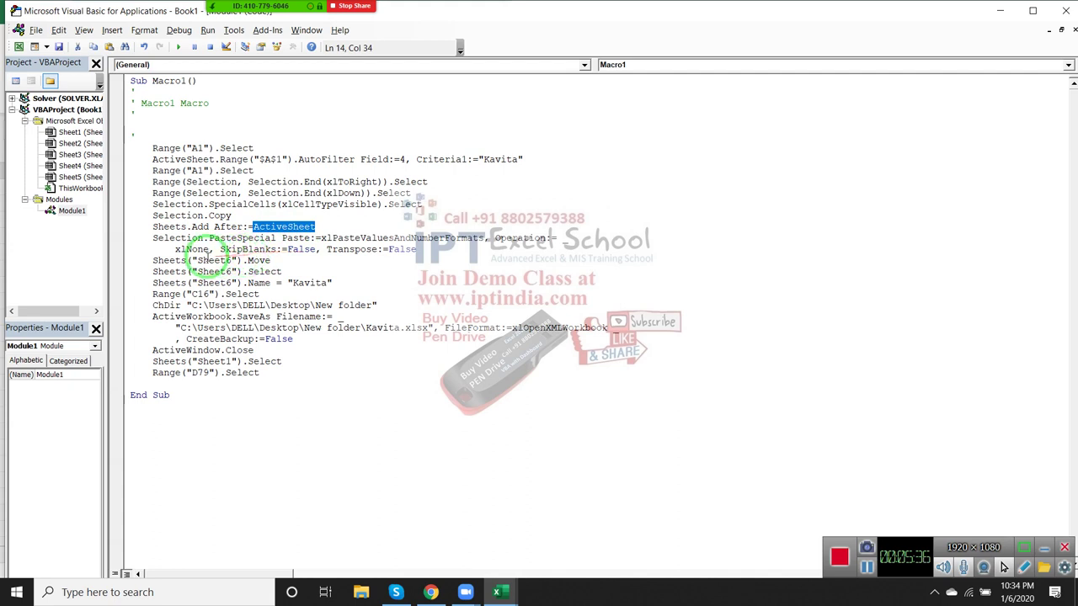
pyautogui.moveTo(283, 240); pyautogui.dragTo(313, 240)
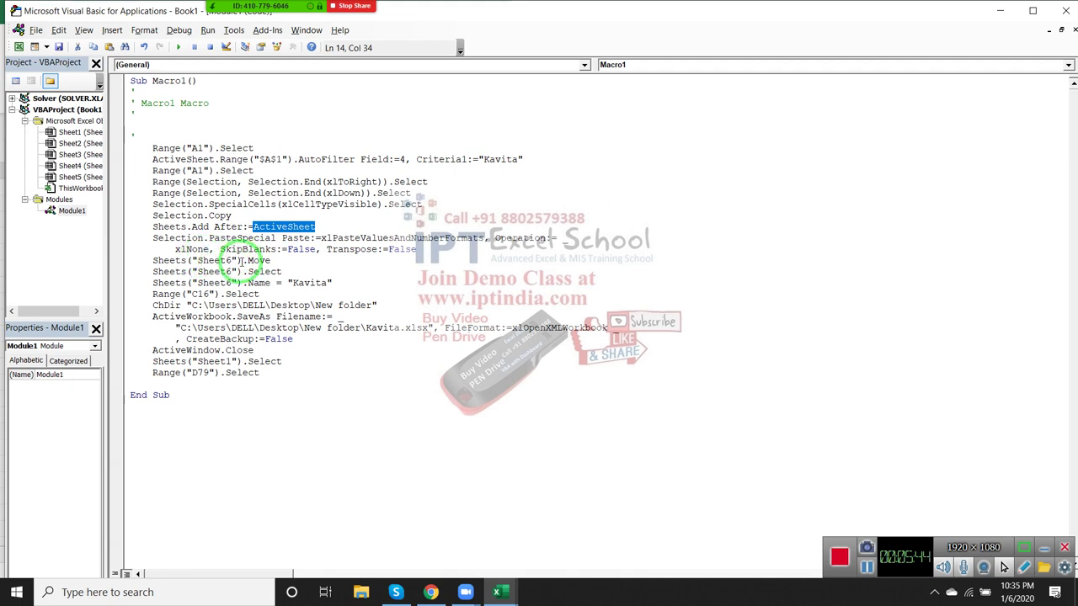
pyautogui.moveTo(243, 261); pyautogui.dragTo(145, 261)
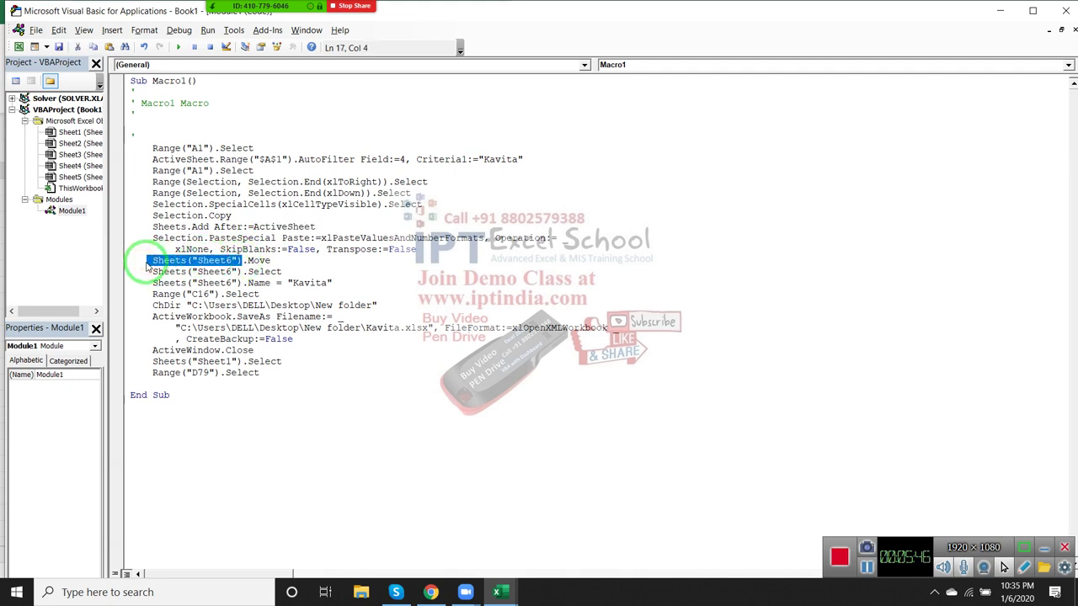
pyautogui.hotkey('ctrl', 'v')
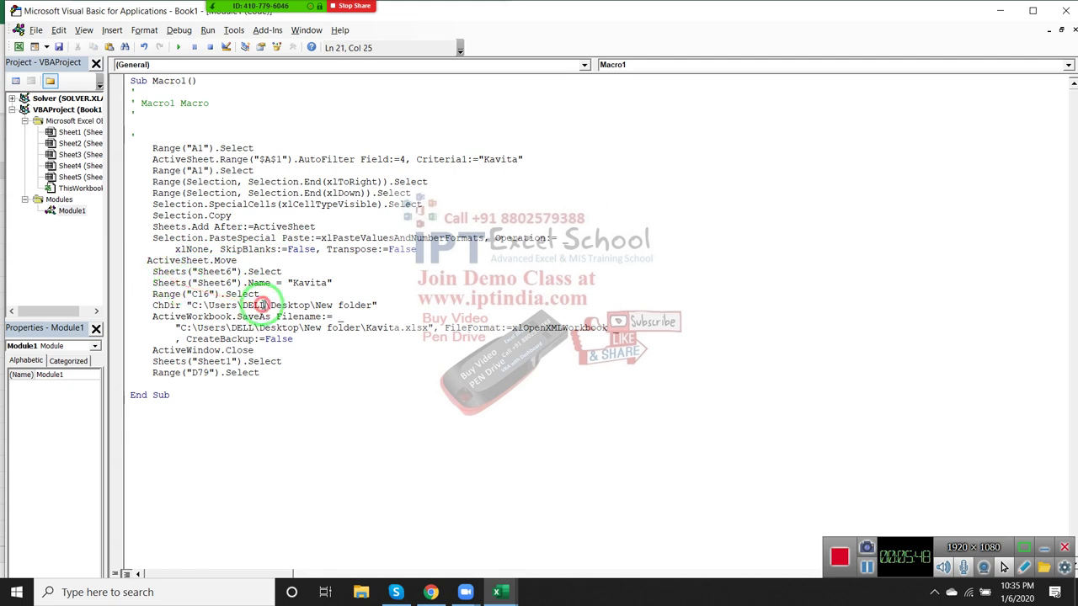
pyautogui.moveTo(288, 272); pyautogui.dragTo(154, 276)
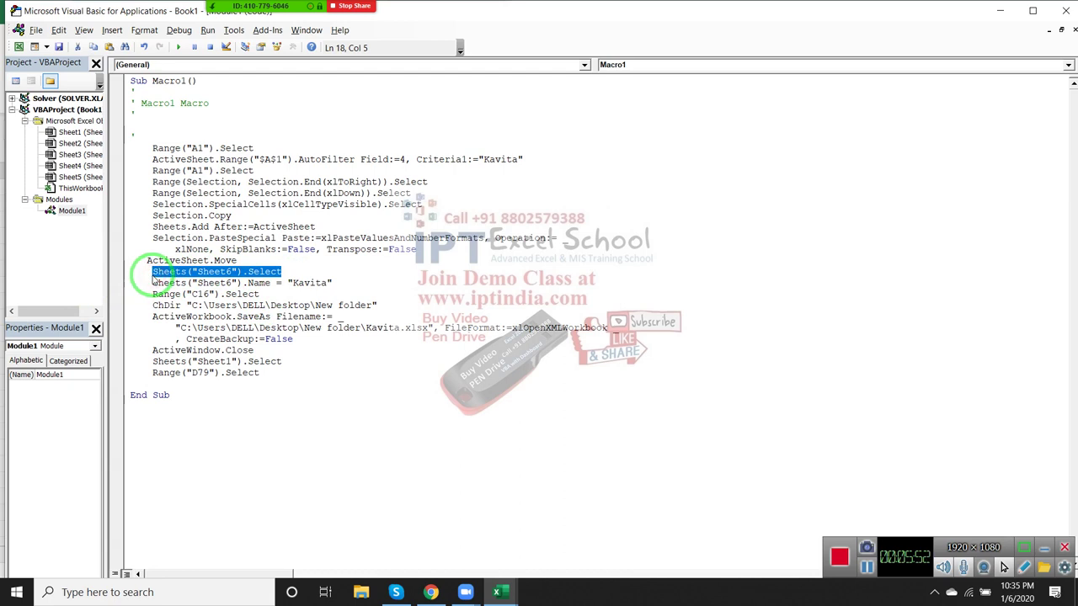
pyautogui.press('Delete')
pyautogui.click(235, 283)
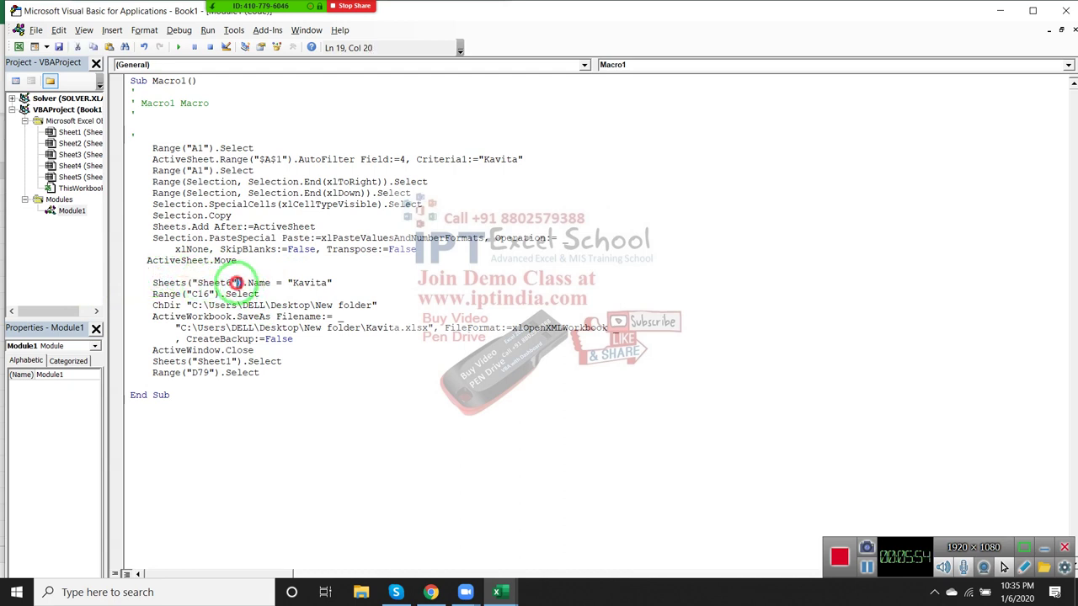
pyautogui.moveTo(235, 283); pyautogui.dragTo(153, 283)
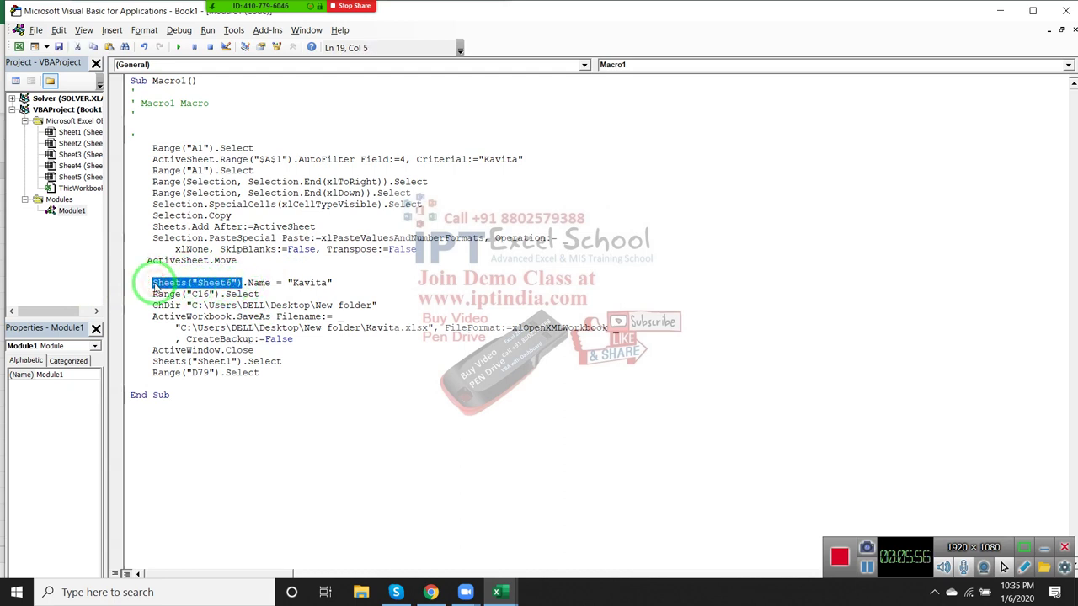
pyautogui.write('ActiveSheet')
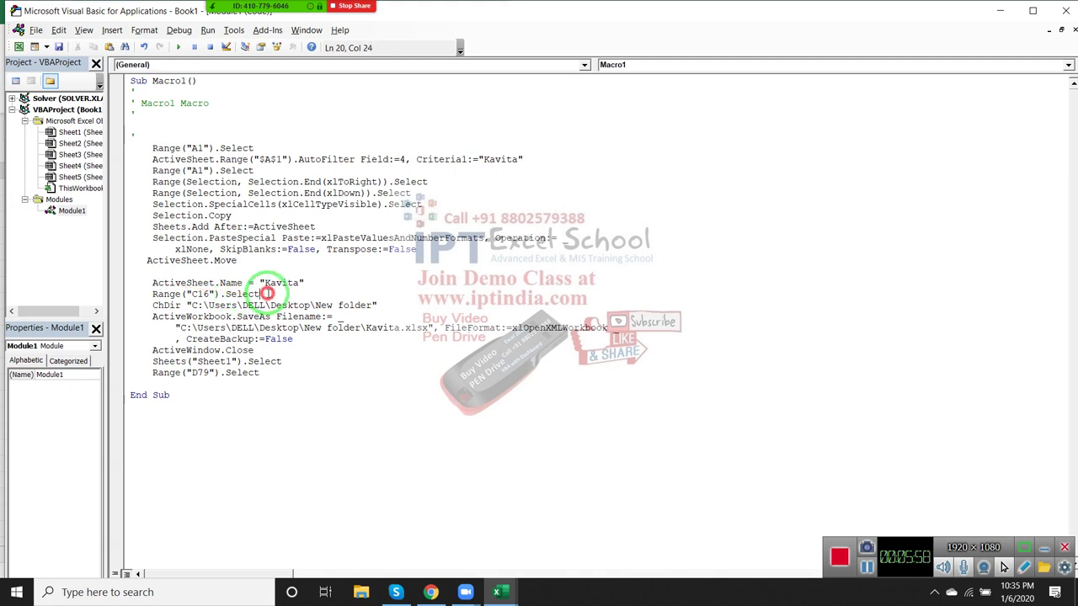
# Delete the Range("C16").Select and ChDir lines
pyautogui.click(214, 305)
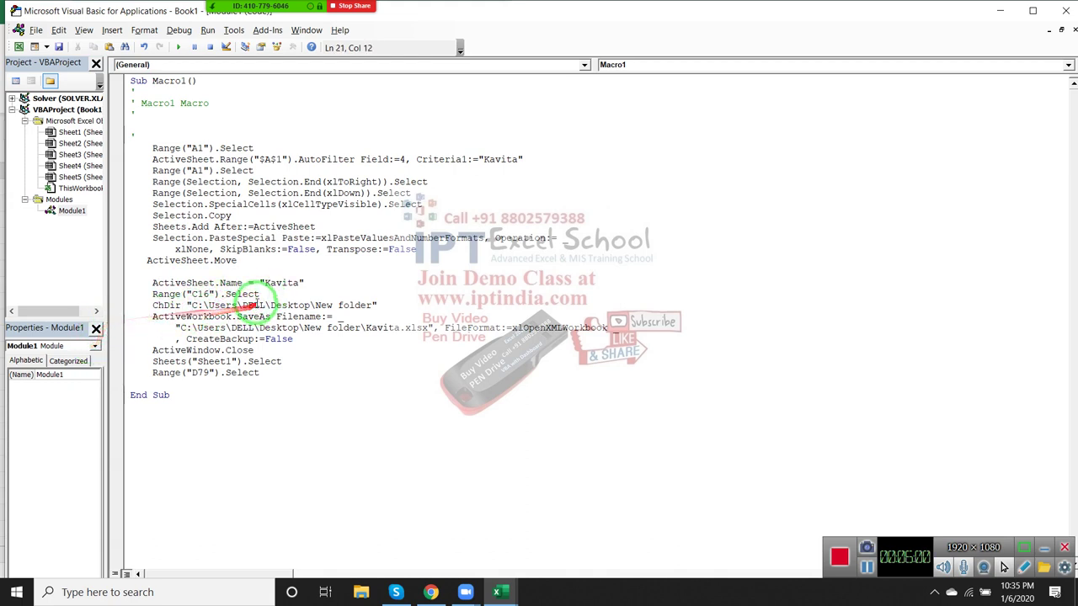
pyautogui.moveTo(259, 294); pyautogui.dragTo(145, 296)
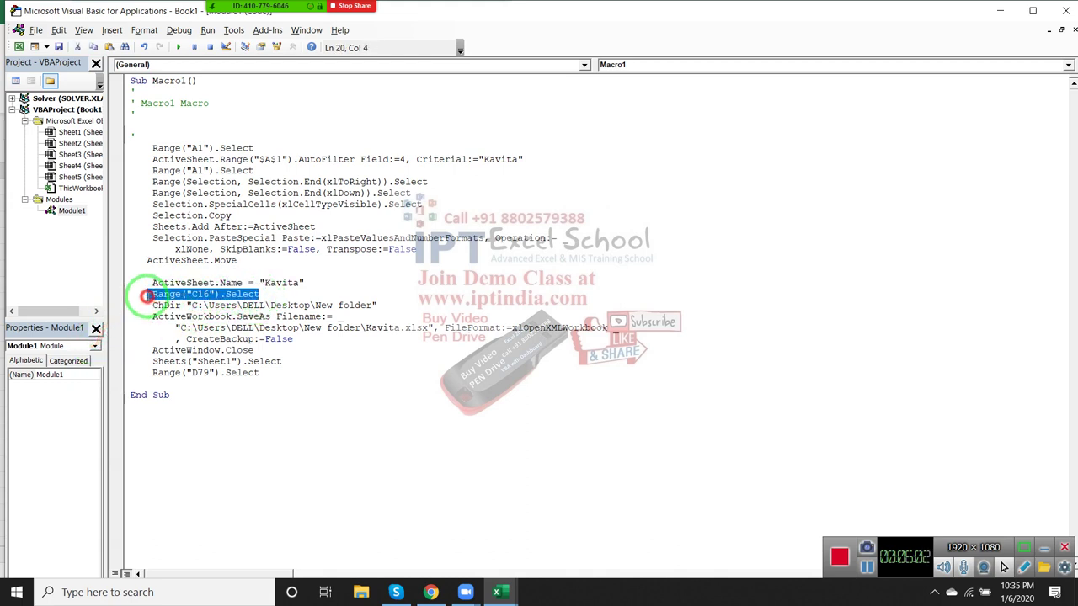
pyautogui.press('Delete')
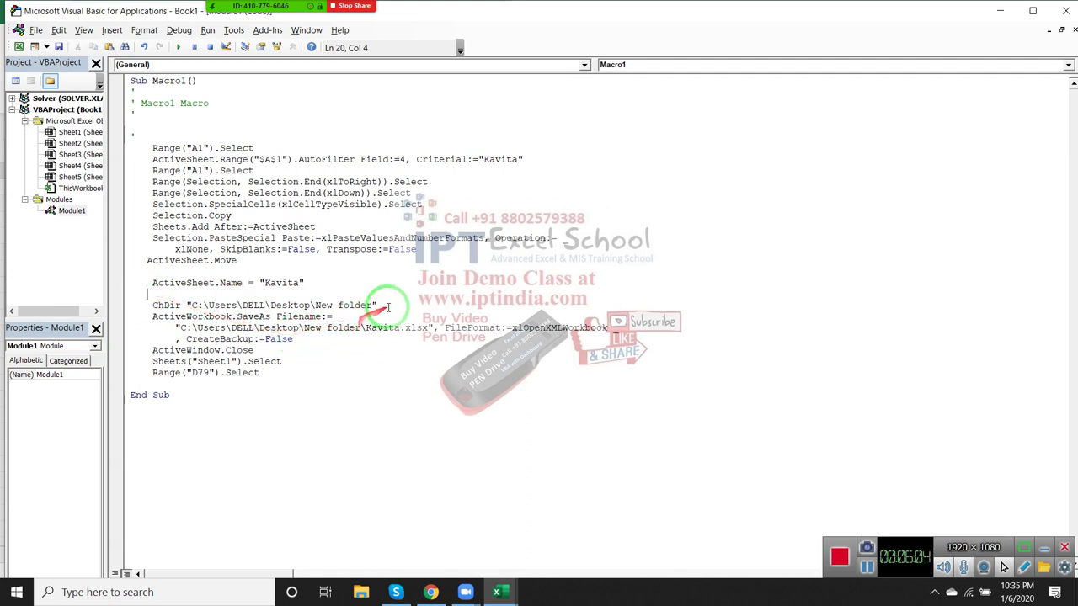
pyautogui.moveTo(377, 305); pyautogui.dragTo(145, 305)
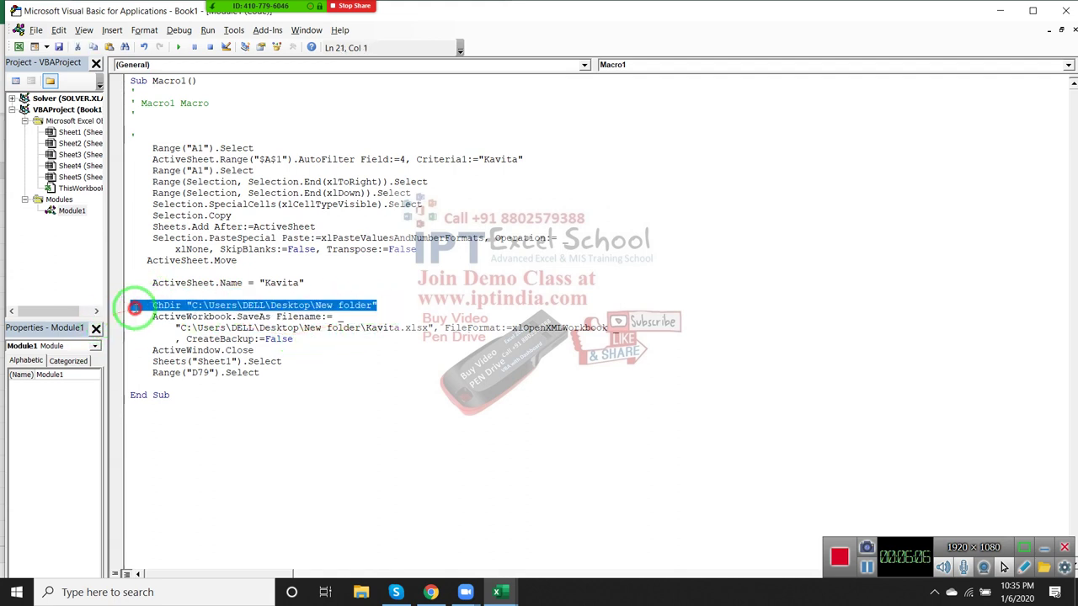
pyautogui.press('Delete')
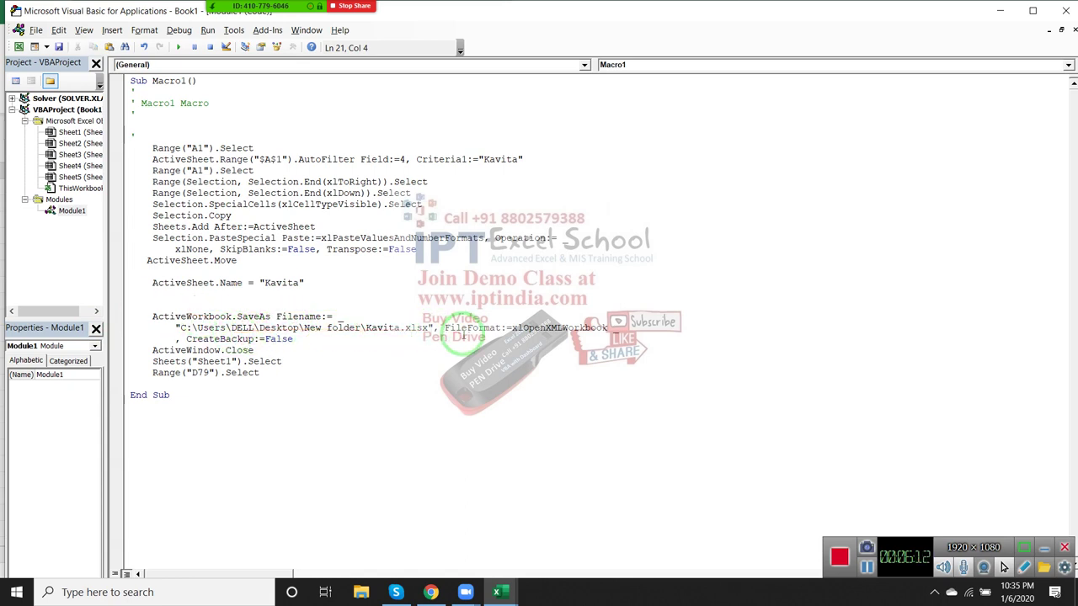
# Delete the Sheets("Sheet1") and Range("D79") lines, and insert a blank line above Range("A1").Select
pyautogui.click(221, 360)
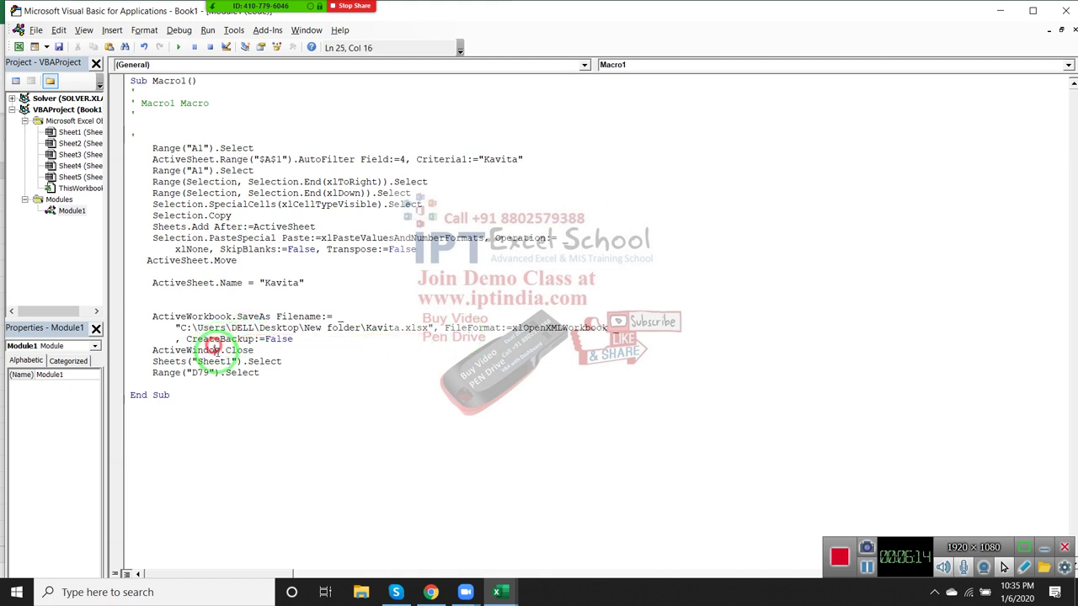
pyautogui.click(291, 364)
pyautogui.moveTo(291, 364); pyautogui.dragTo(125, 360)
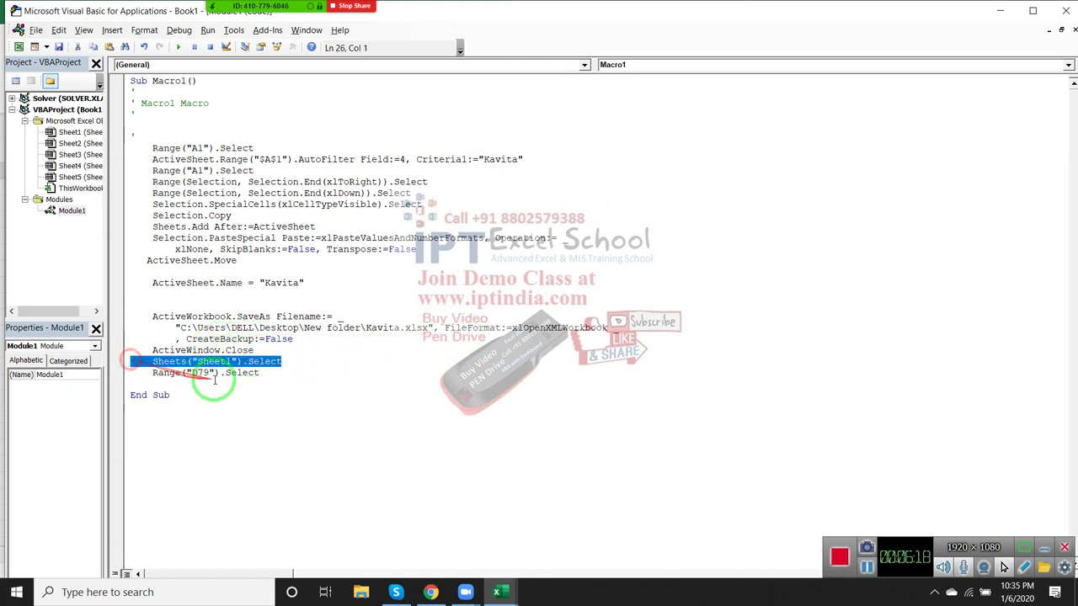
pyautogui.moveTo(259, 372); pyautogui.dragTo(144, 362)
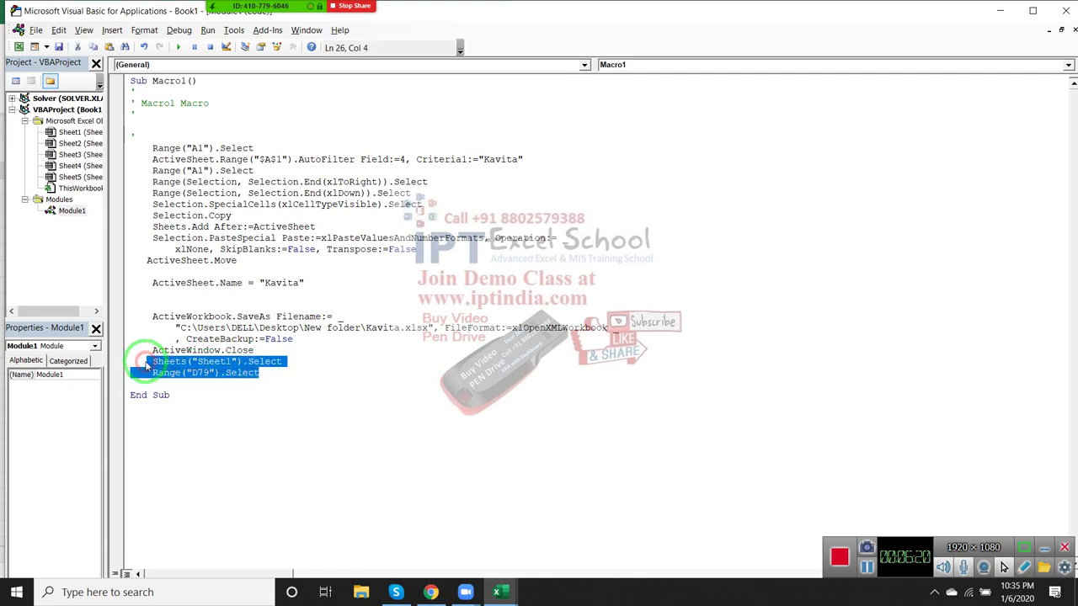
pyautogui.press('Delete')
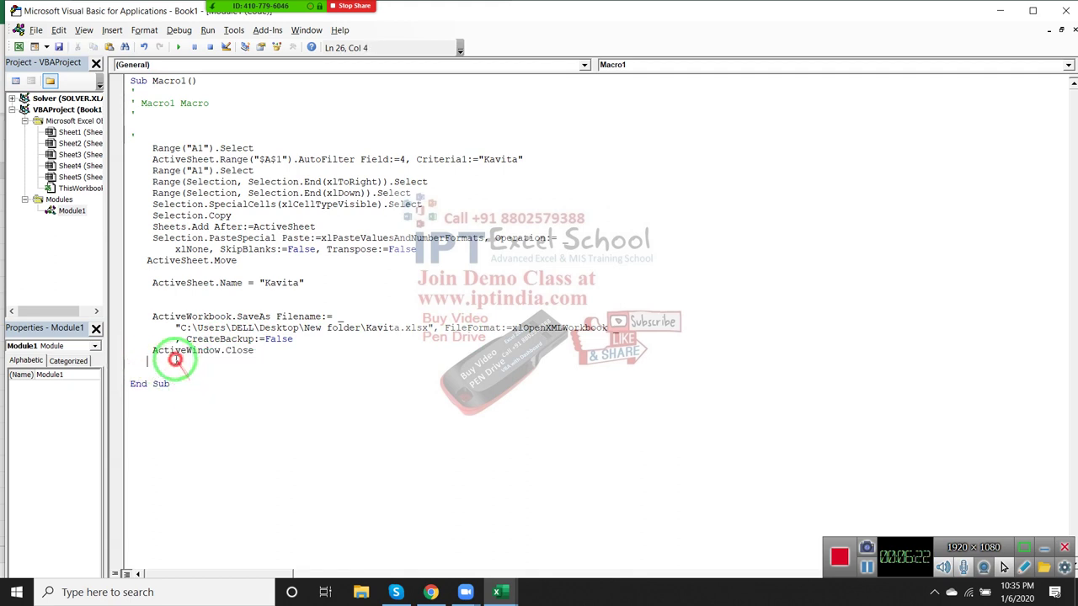
pyautogui.moveTo(147, 362); pyautogui.dragTo(117, 362)
pyautogui.click(219, 360)
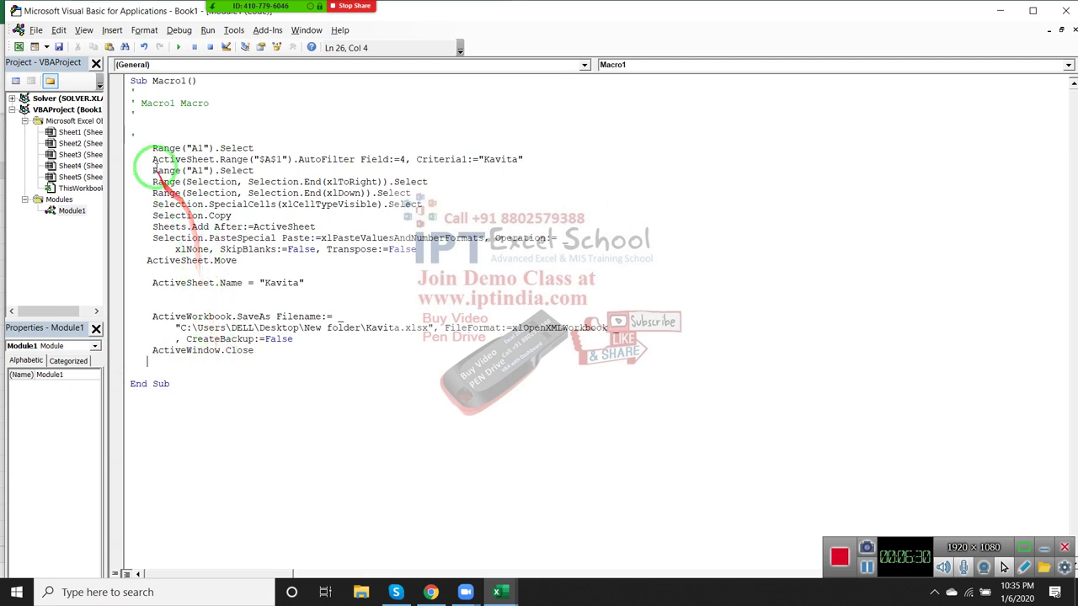
pyautogui.click(153, 148)
pyautogui.press('Return')
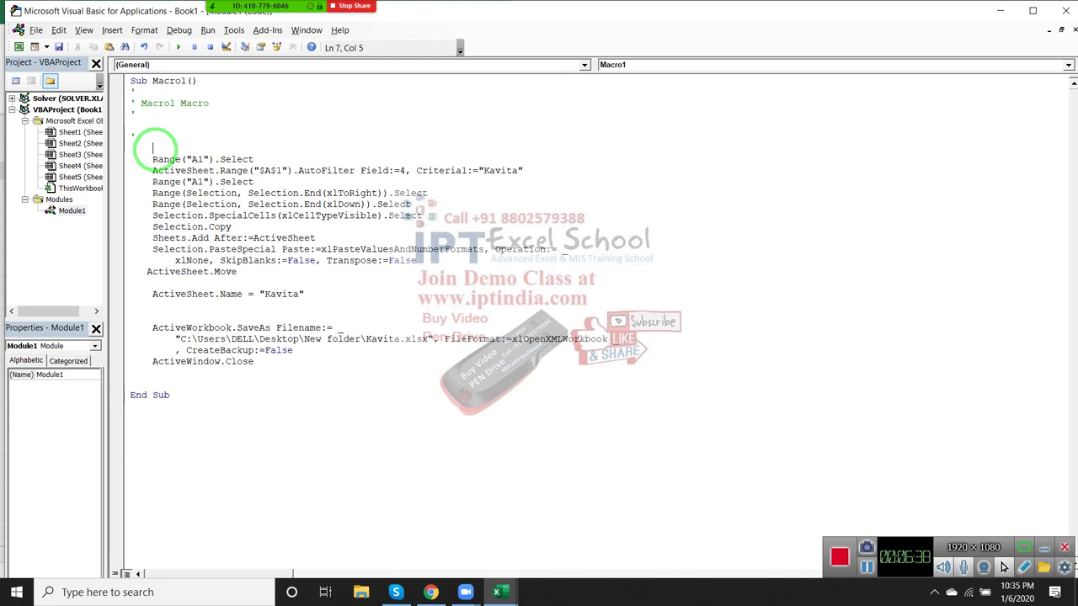
# Add the line n = InputBox("Enter Name") at the top of Macro1
pyautogui.press('Return')
pyautogui.press('Return')
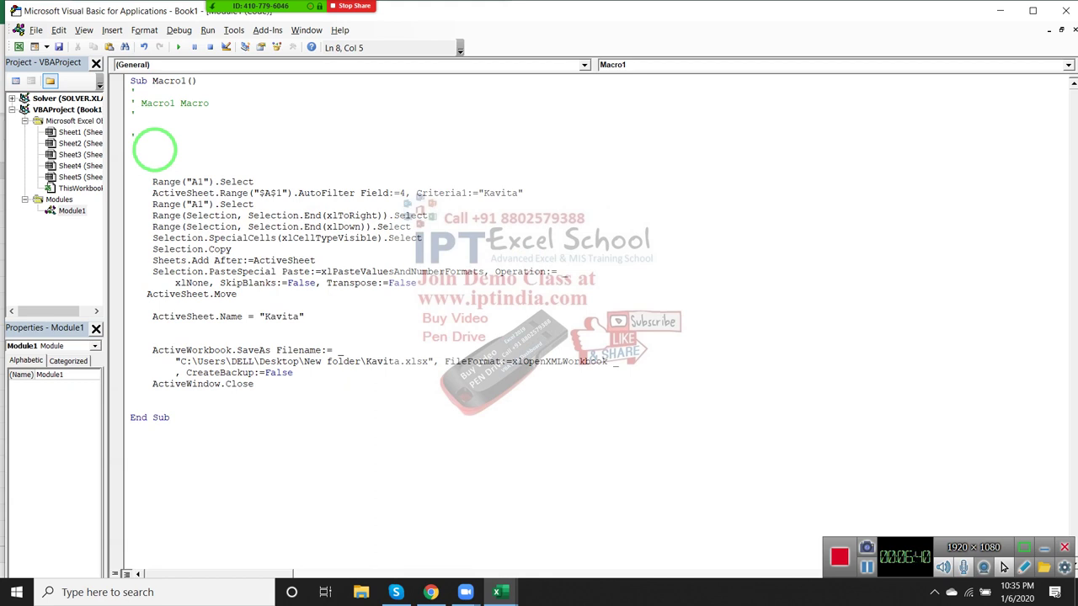
pyautogui.press('Up')
pyautogui.press('Down')
pyautogui.write('= I')
pyautogui.write('nput')
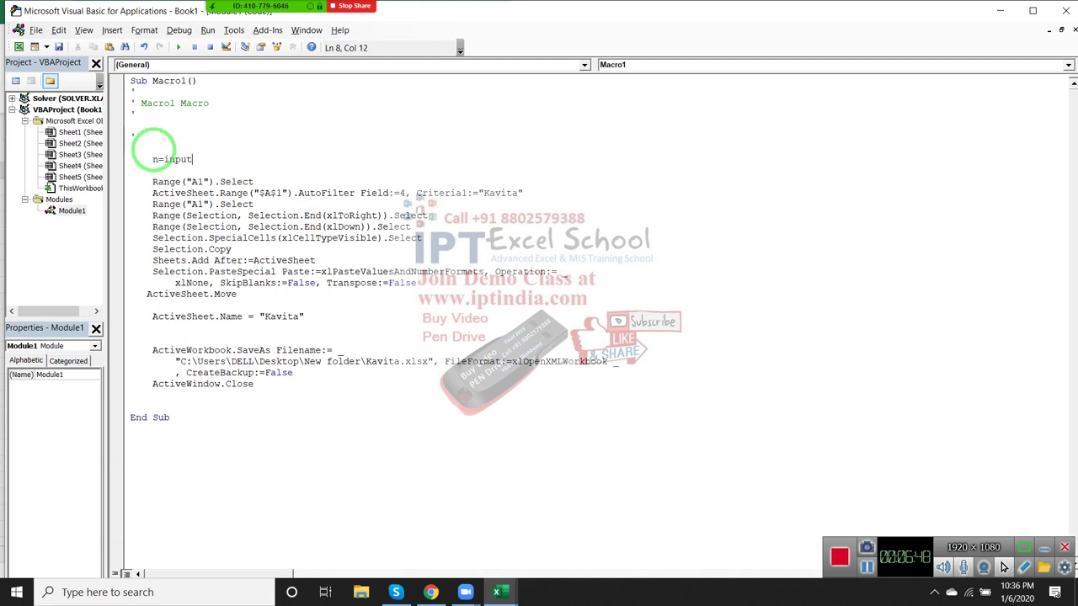
pyautogui.write('Box(')
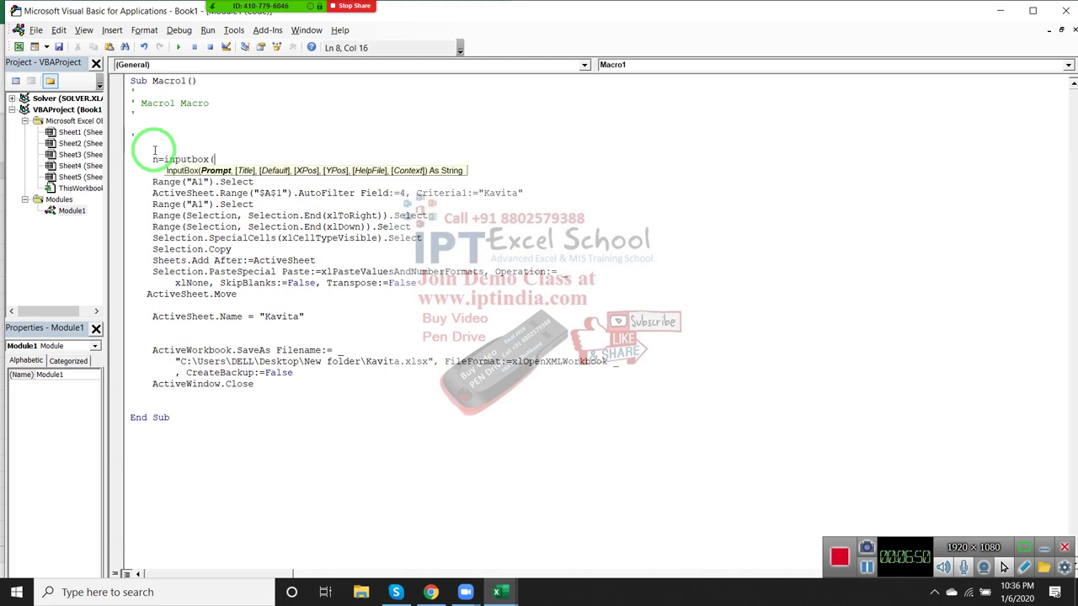
pyautogui.write('"E')
pyautogui.write('nter Name"')
pyautogui.write(')')
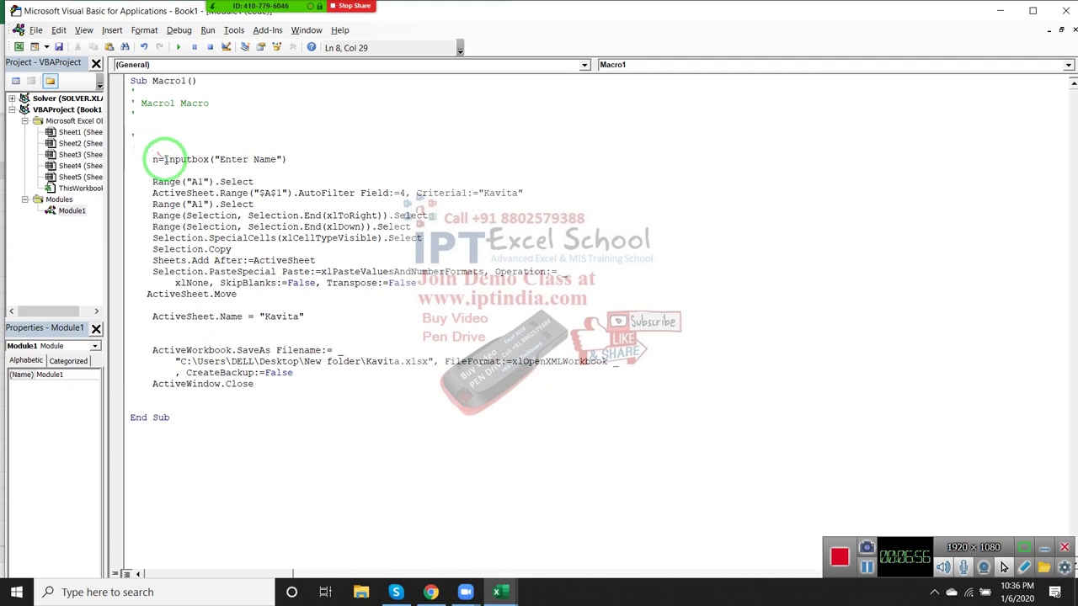
pyautogui.press('Return')
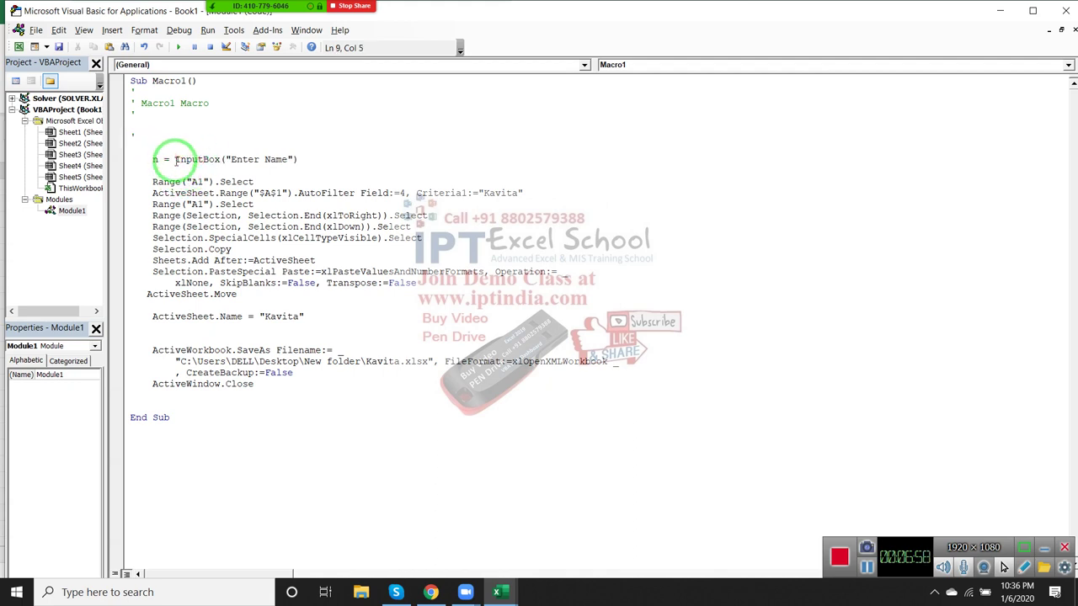
pyautogui.moveTo(173, 160); pyautogui.dragTo(326, 168)
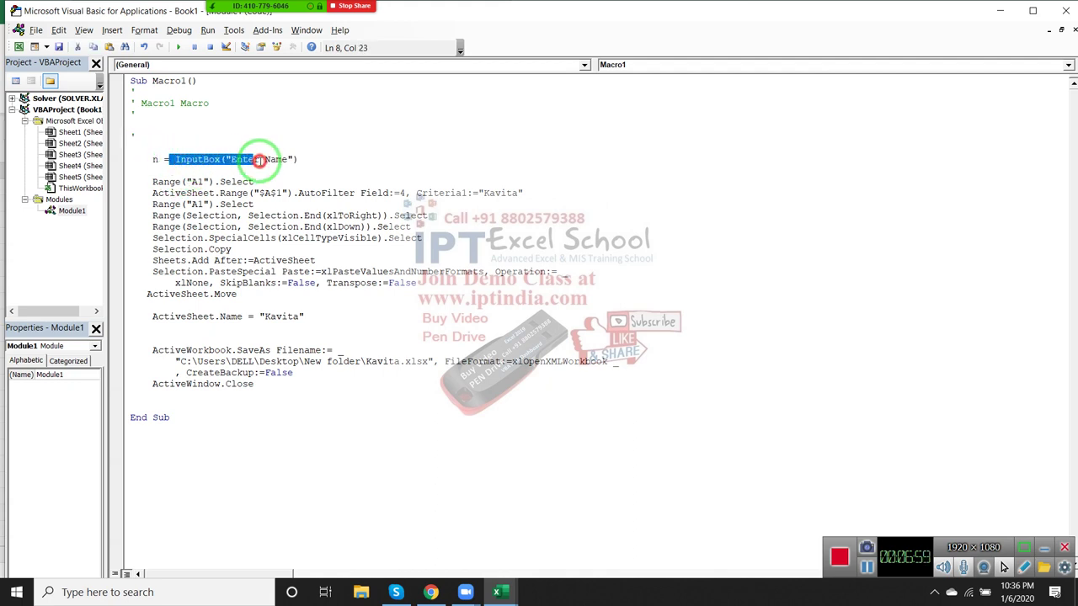
pyautogui.click(325, 168)
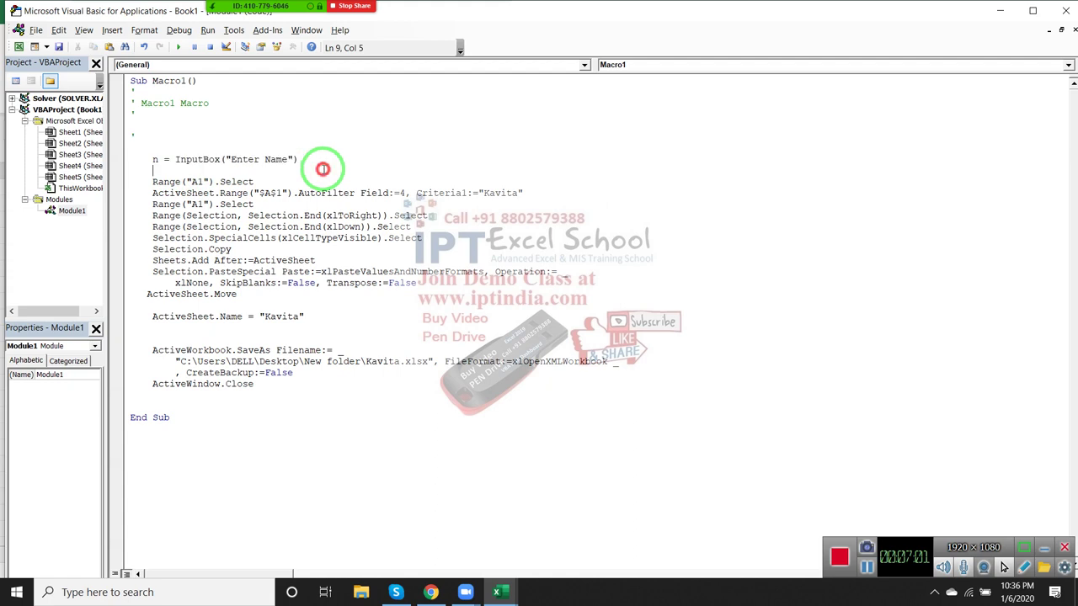
pyautogui.click(152, 158)
pyautogui.doubleClick(153, 158)
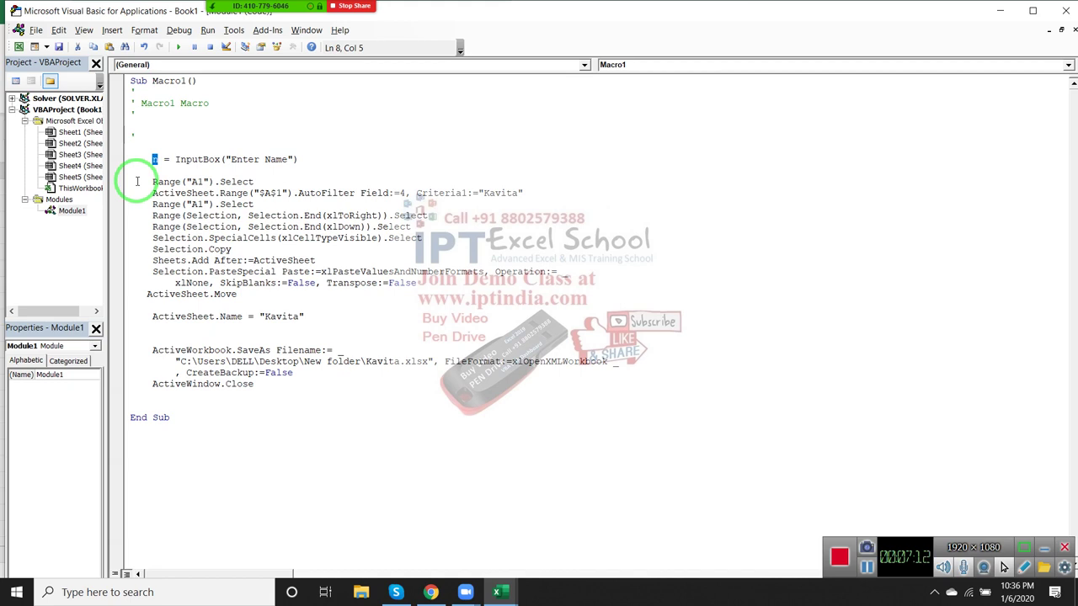
# Replace the hard-coded name with n in the Criteria1 filter and ActiveSheet.Name lines
pyautogui.doubleClick(499, 193)
pyautogui.moveTo(499, 192); pyautogui.dragTo(485, 193)
pyautogui.press('Delete')
pyautogui.write('n')
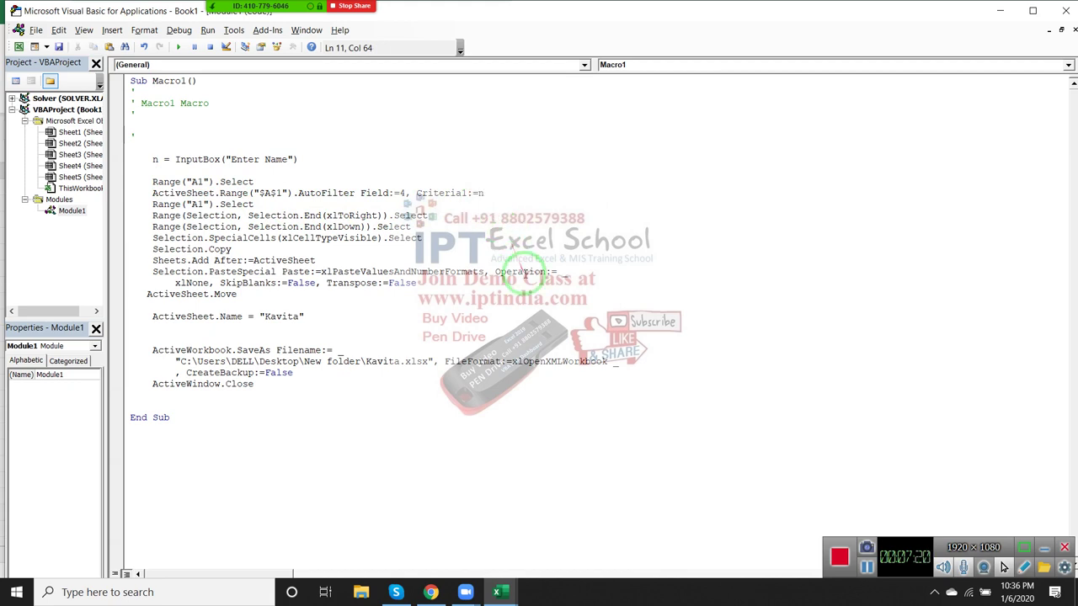
pyautogui.press('Down')
pyautogui.press('Down')
pyautogui.press('Down')
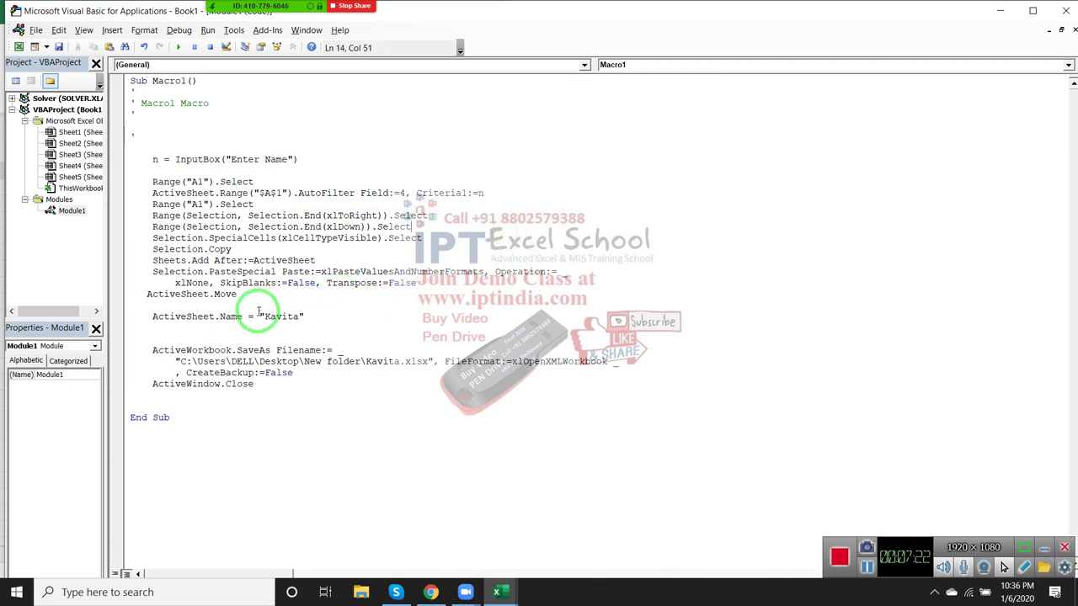
pyautogui.moveTo(254, 316); pyautogui.dragTo(353, 317)
pyautogui.write('n')
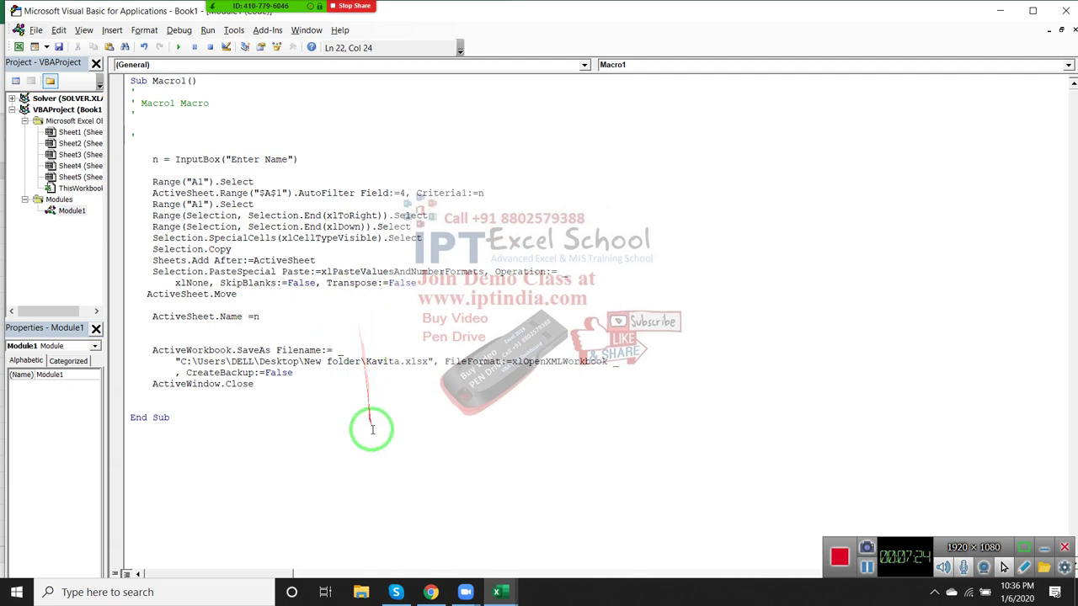
# Change the SaveAs file name to "...New folder\" & n & ".xlsx"
pyautogui.click(399, 362)
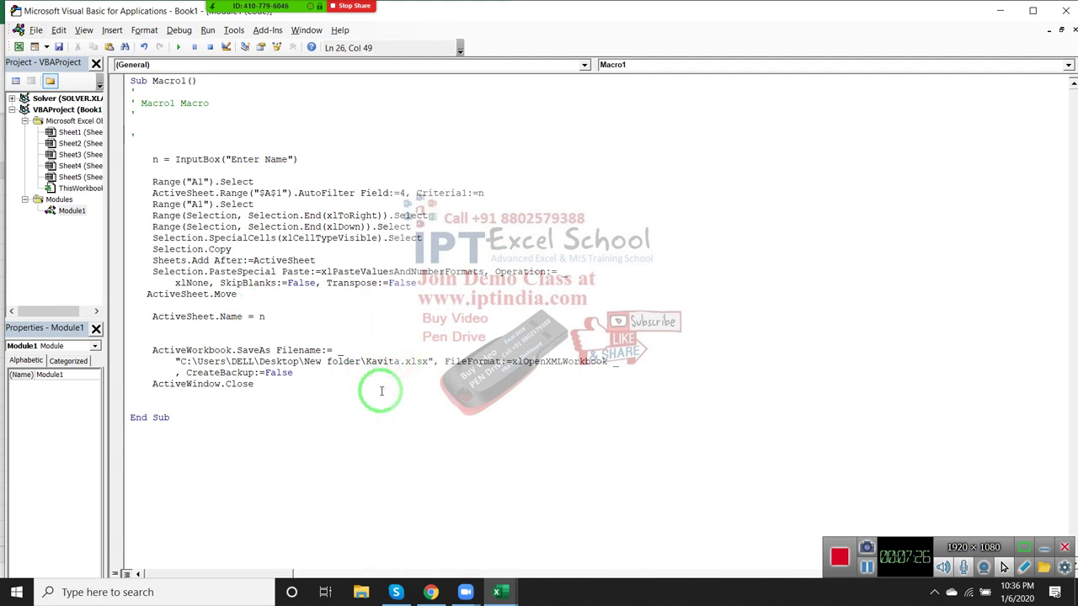
pyautogui.moveTo(399, 361); pyautogui.dragTo(355, 360)
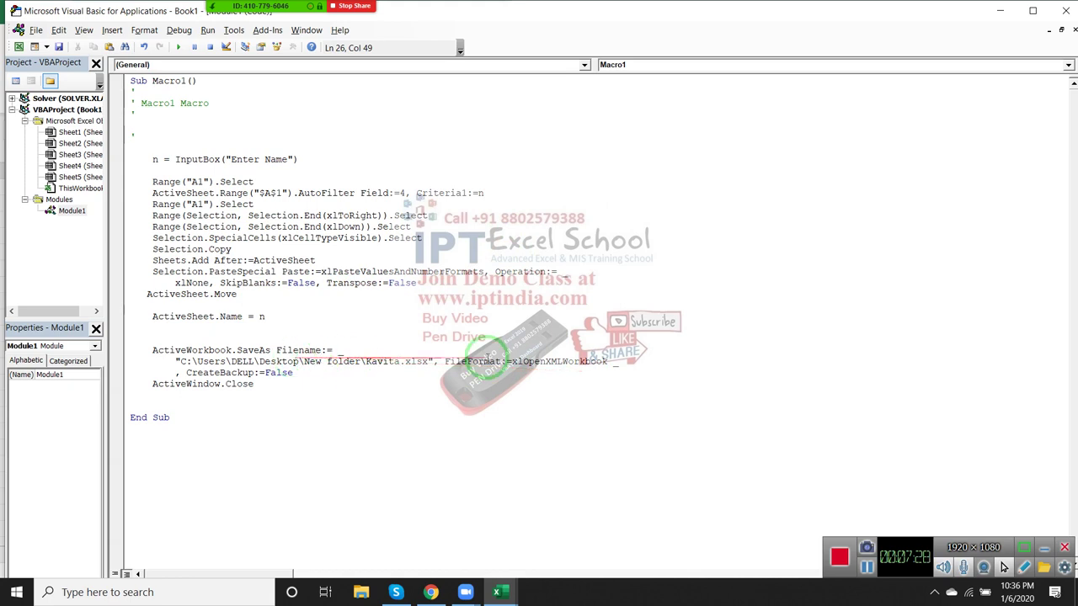
pyautogui.click(368, 362)
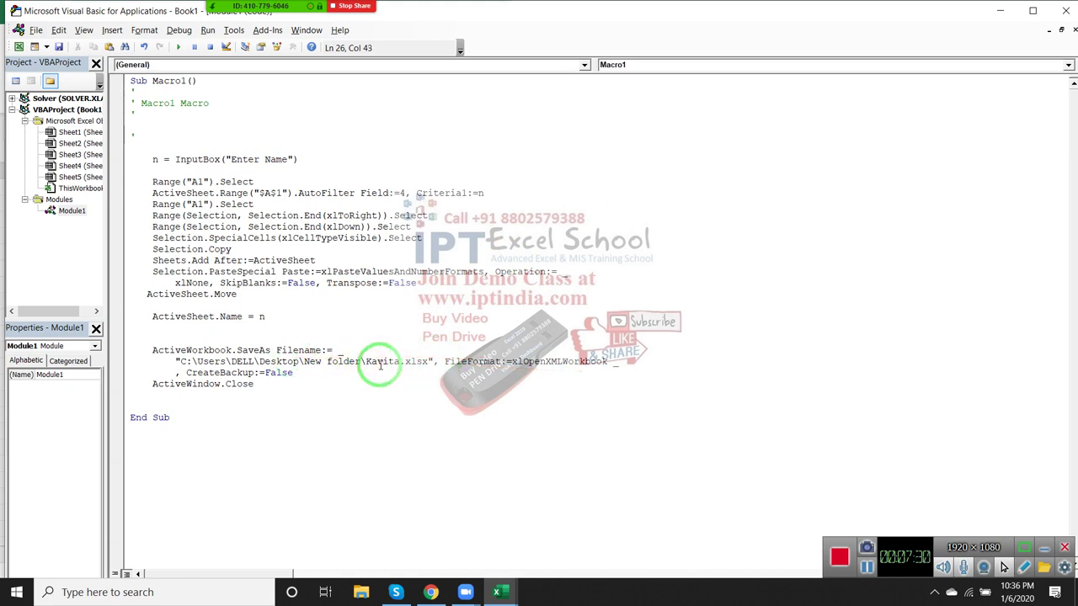
pyautogui.write('" &')
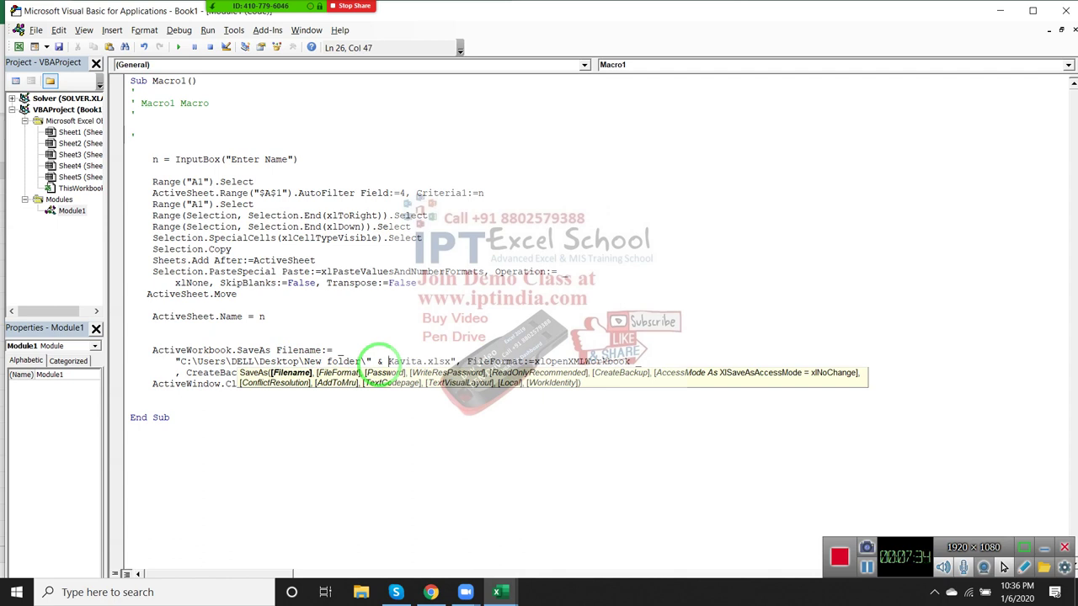
pyautogui.press('Delete')
pyautogui.press('Delete')
pyautogui.press('Delete')
pyautogui.press('Delete')
pyautogui.press('Delete')
pyautogui.press('Delete')
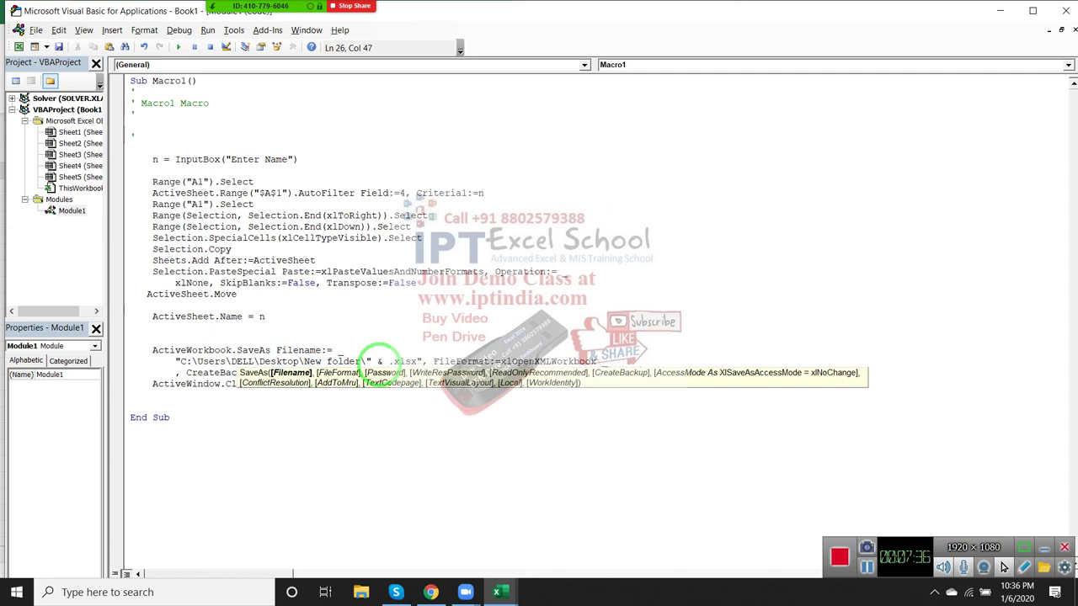
pyautogui.write('n ')
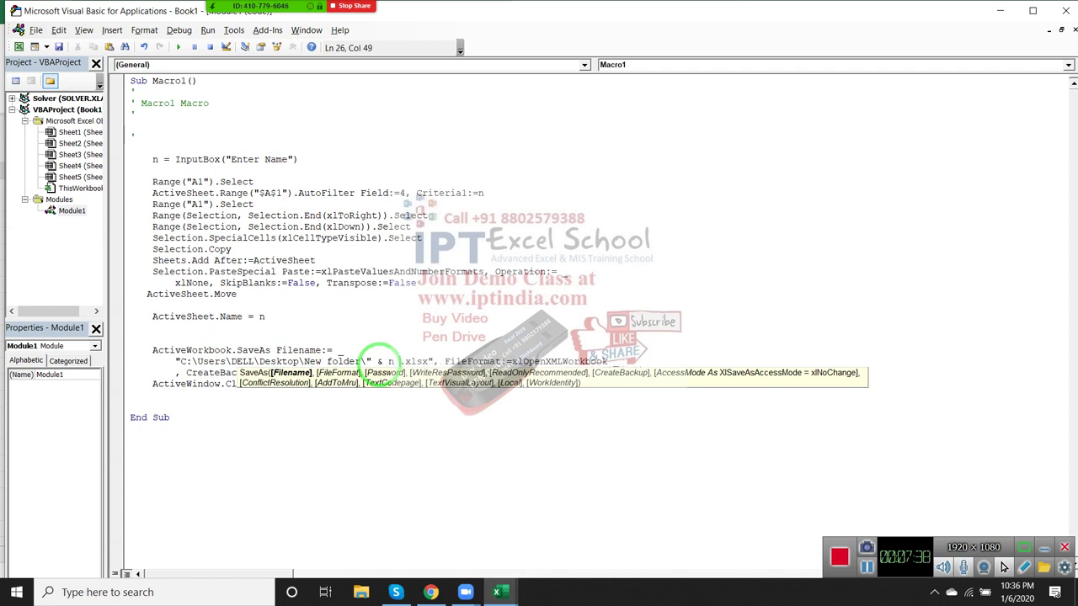
pyautogui.write('& "')
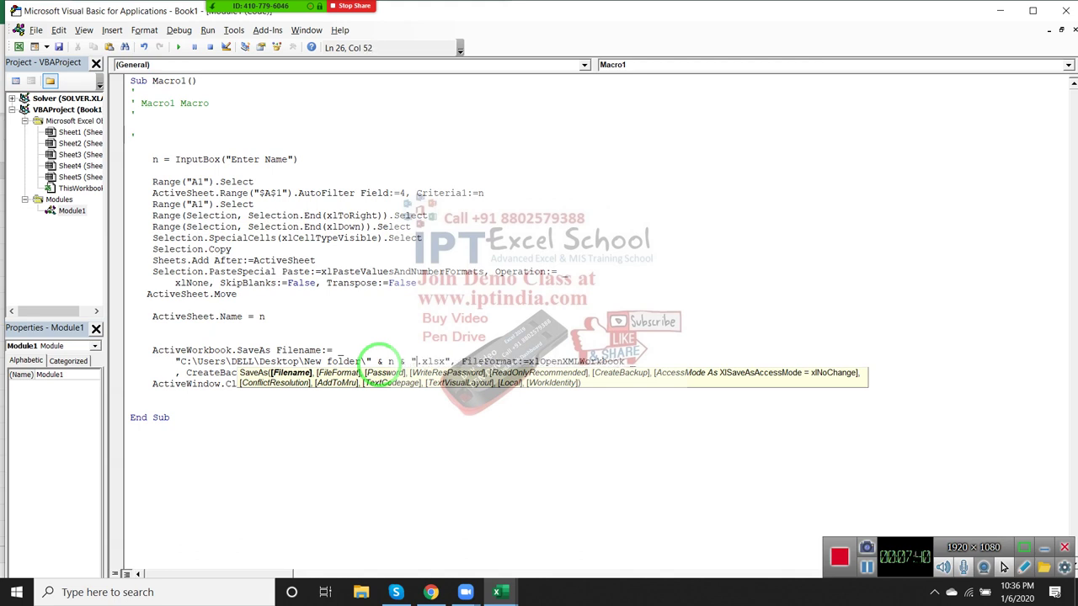
pyautogui.click(390, 452)
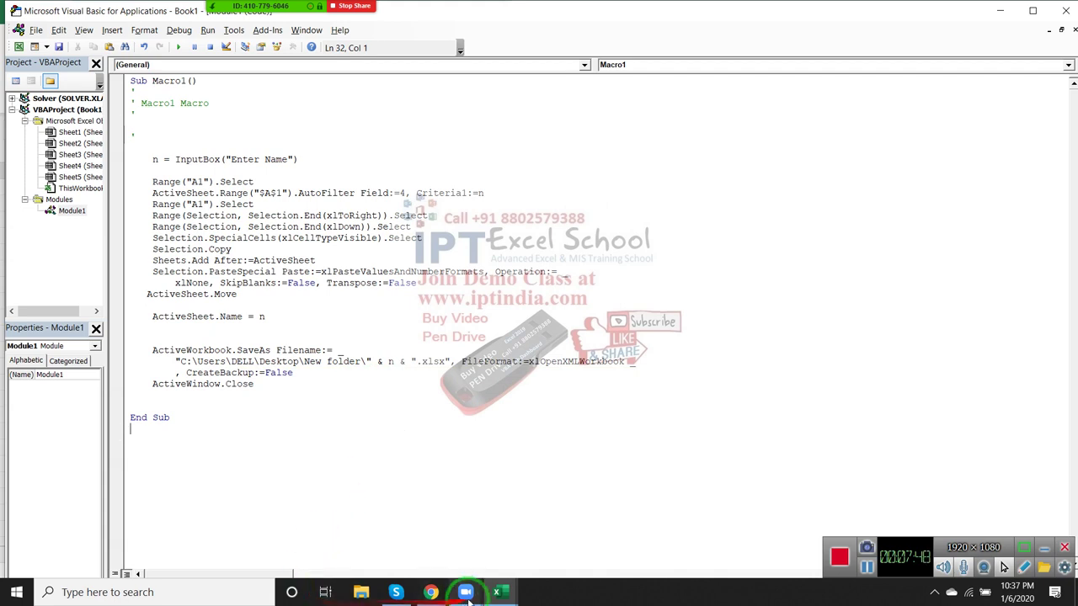
# Run Macro1 with a salesperson's name and view Sheet1 filtered to their 35 of 301 records
pyautogui.click(496, 590)
pyautogui.click(488, 555)
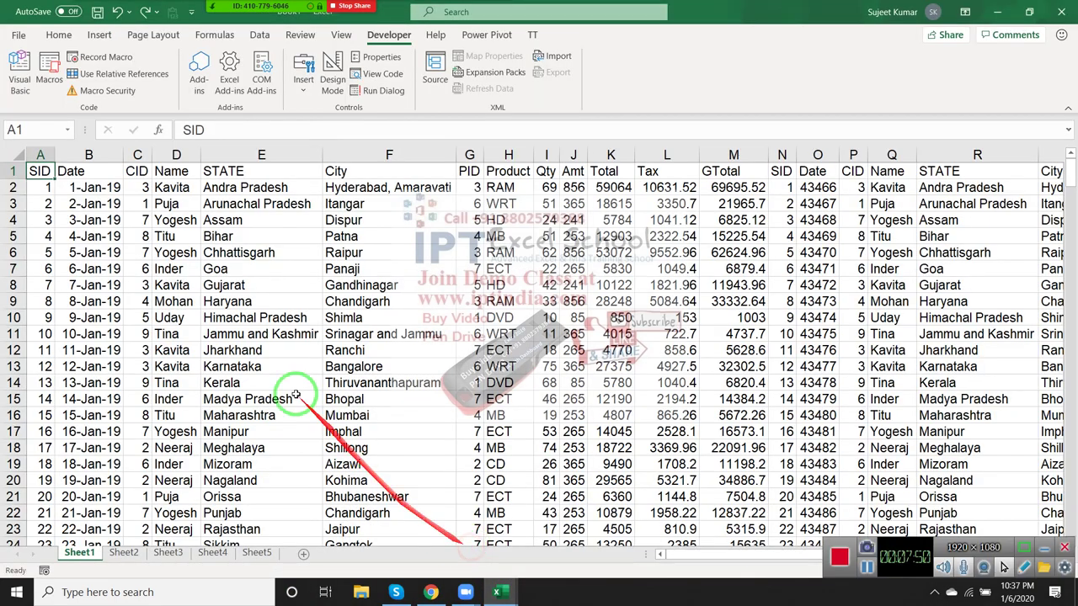
pyautogui.click(49, 74)
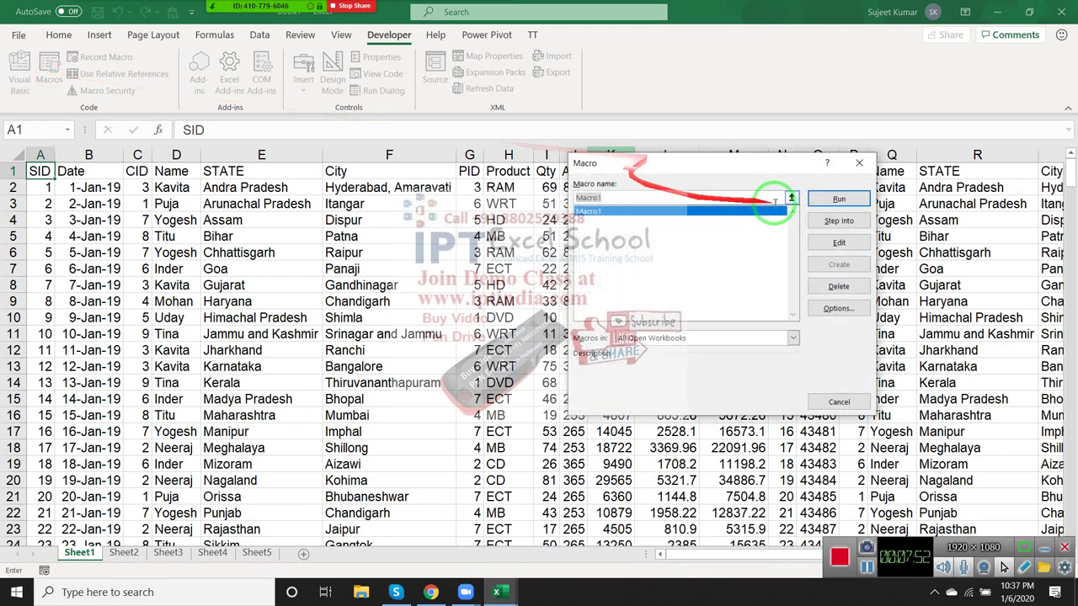
pyautogui.click(836, 198)
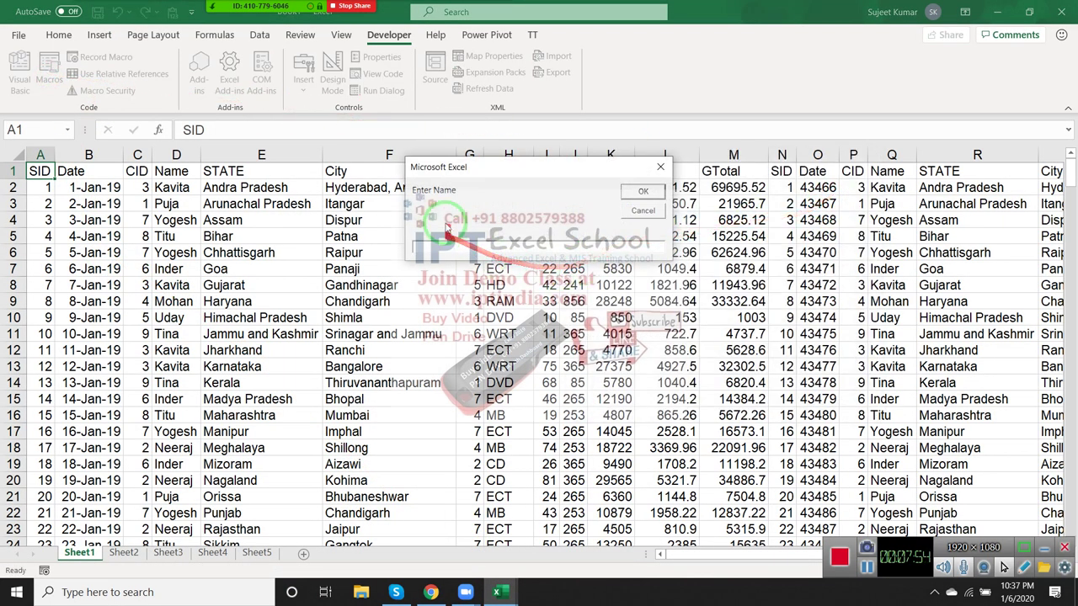
pyautogui.moveTo(433, 177); pyautogui.dragTo(342, 198)
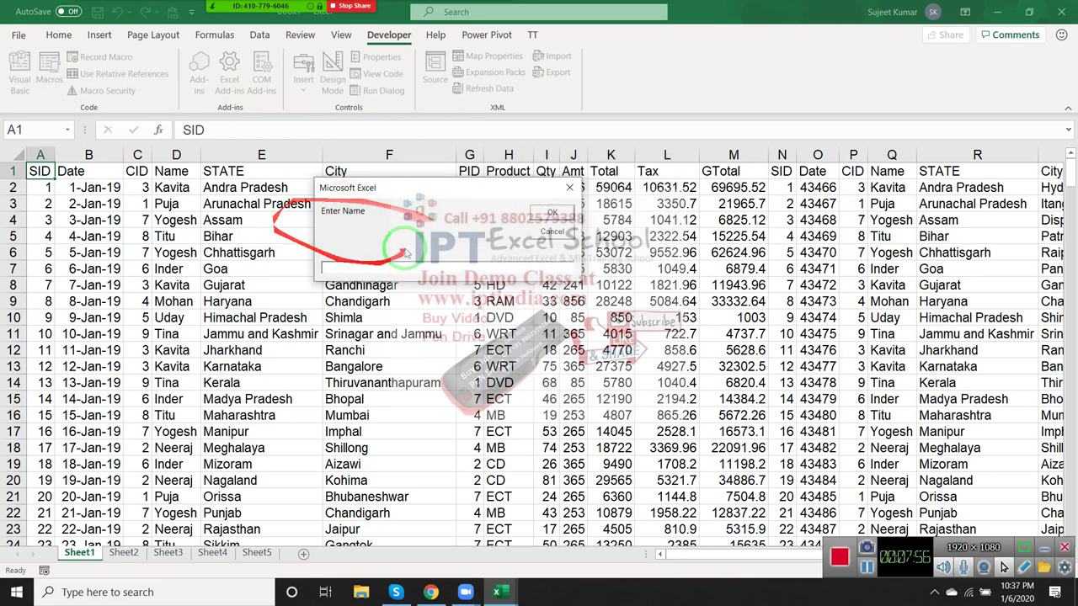
pyautogui.write('Ti')
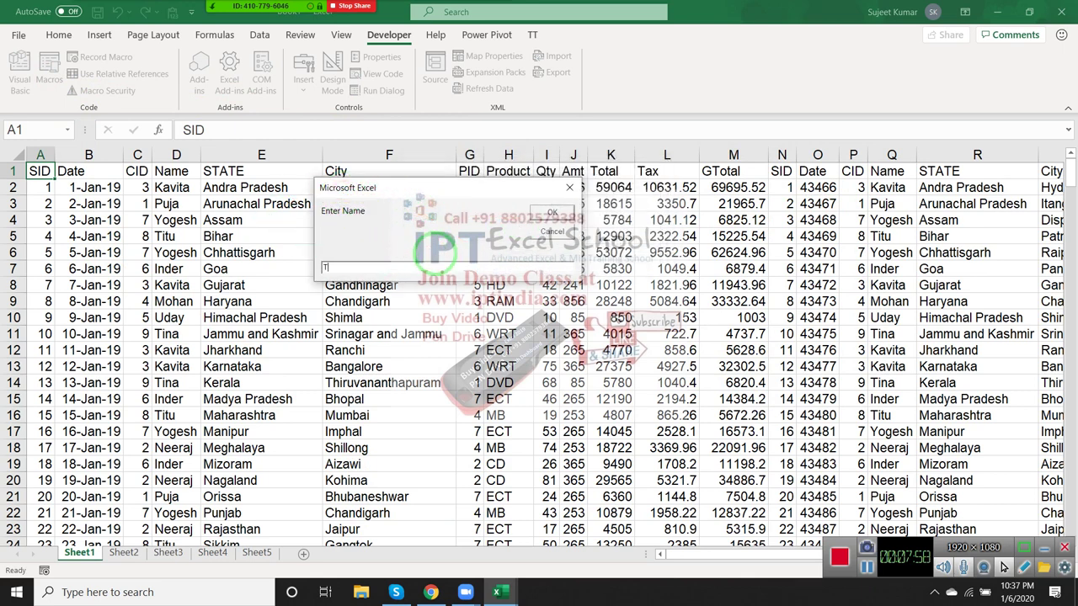
pyautogui.write('tu')
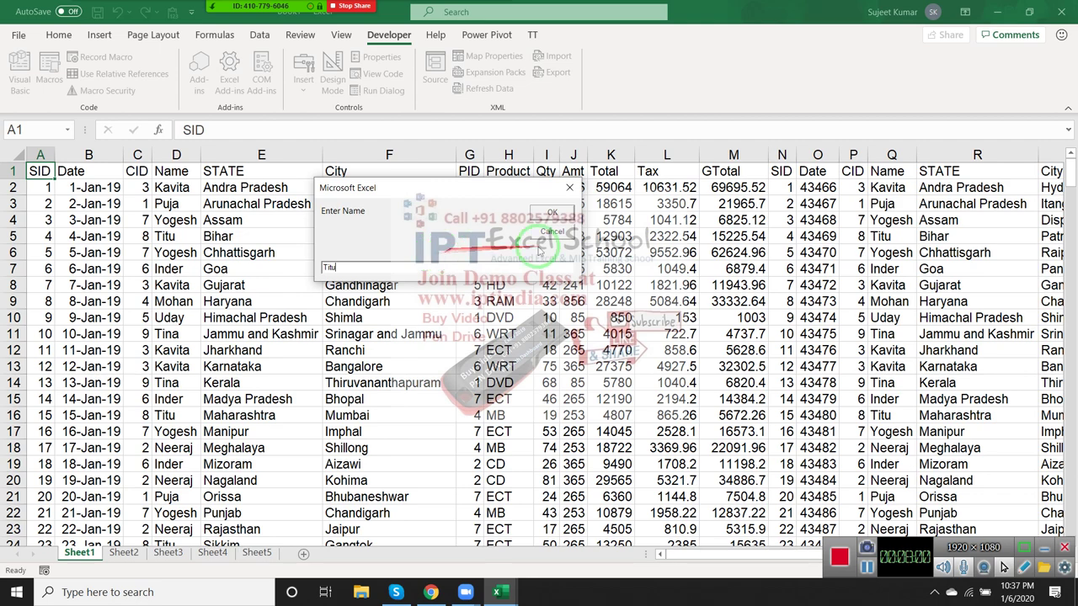
pyautogui.click(552, 212)
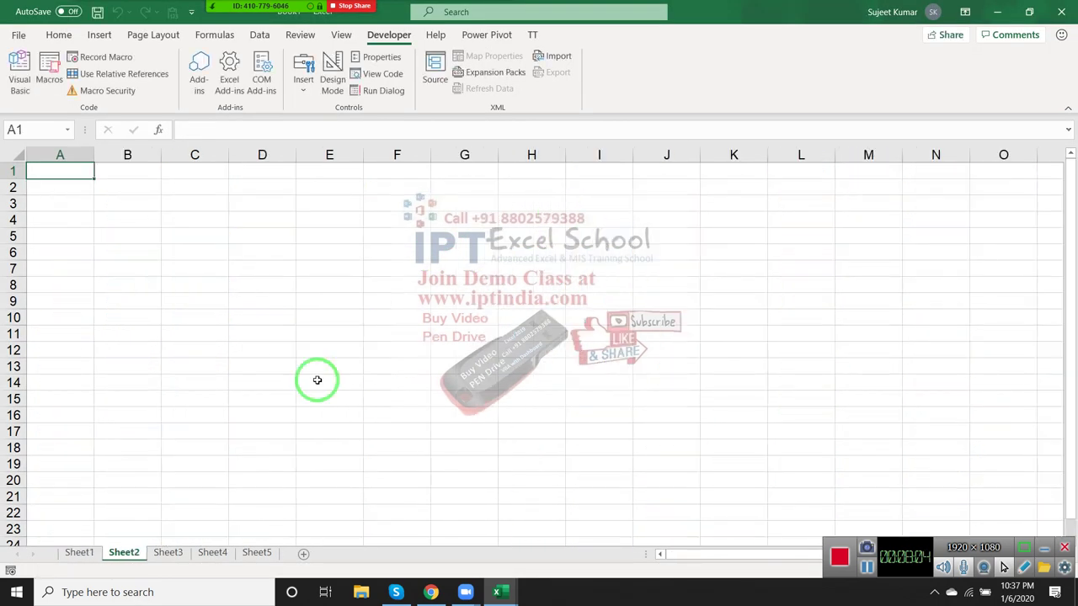
pyautogui.click(79, 552)
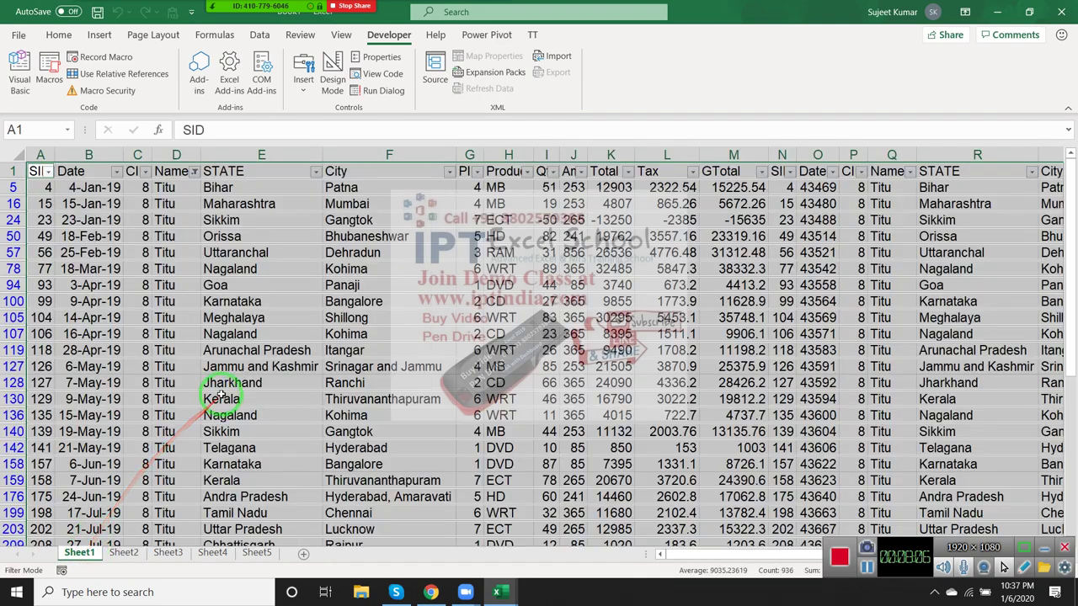
pyautogui.moveTo(200, 343); pyautogui.dragTo(289, 485)
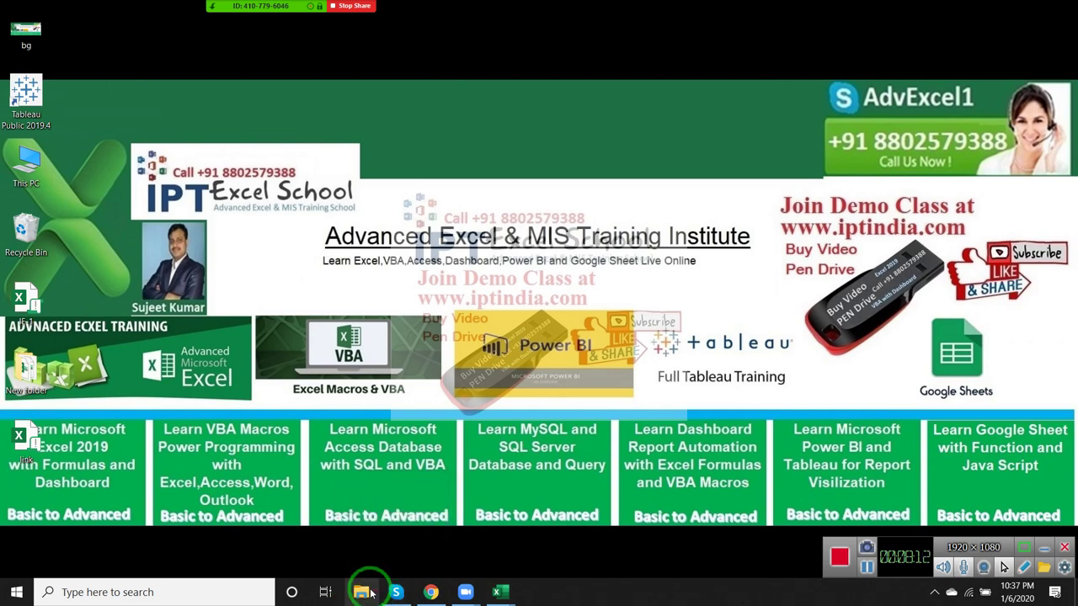
# Browse to Desktop > New folder and open the 13.2 KB Titu workbook in Excel
pyautogui.click(362, 592)
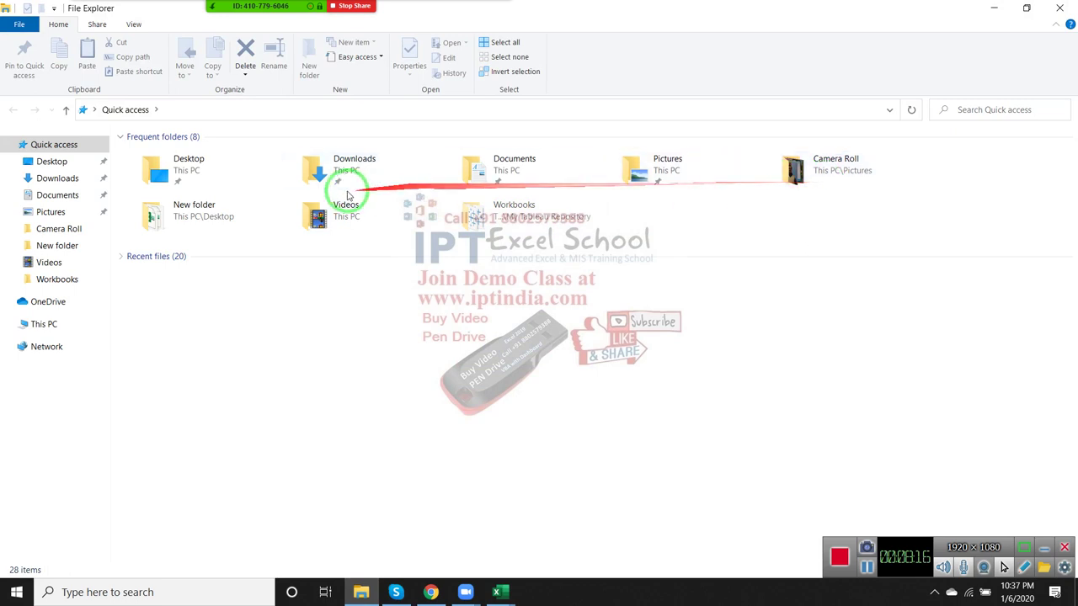
pyautogui.doubleClick(194, 178)
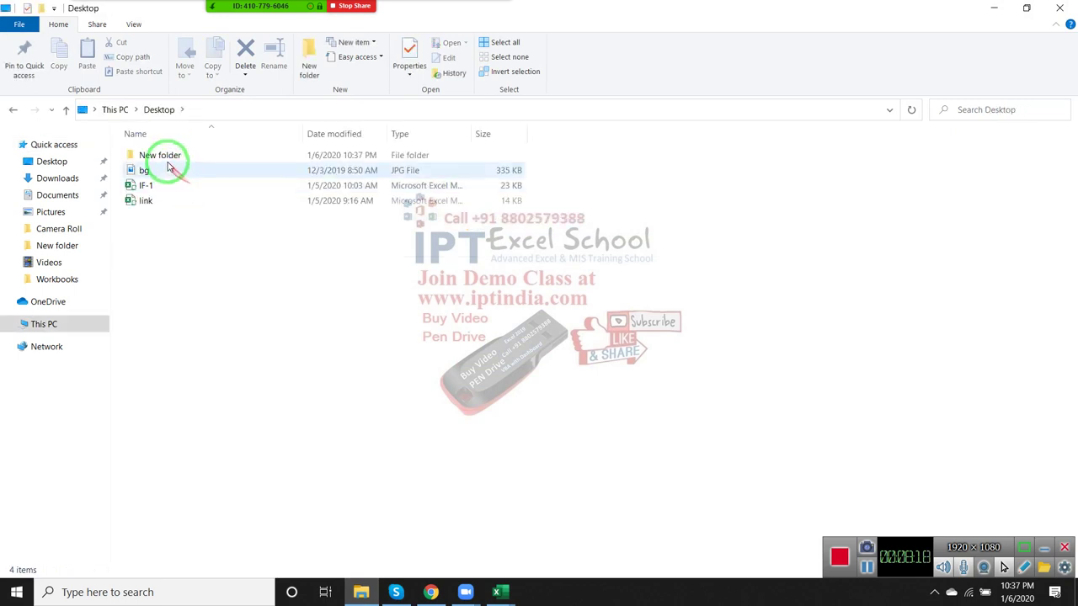
pyautogui.click(165, 160)
pyautogui.doubleClick(167, 165)
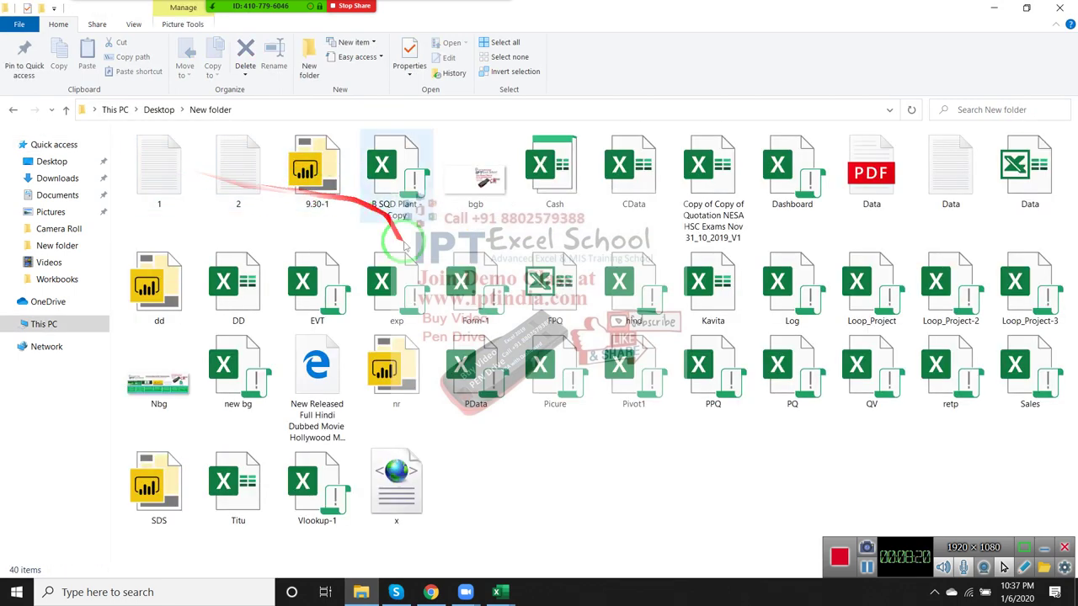
pyautogui.click(291, 365)
pyautogui.click(270, 452)
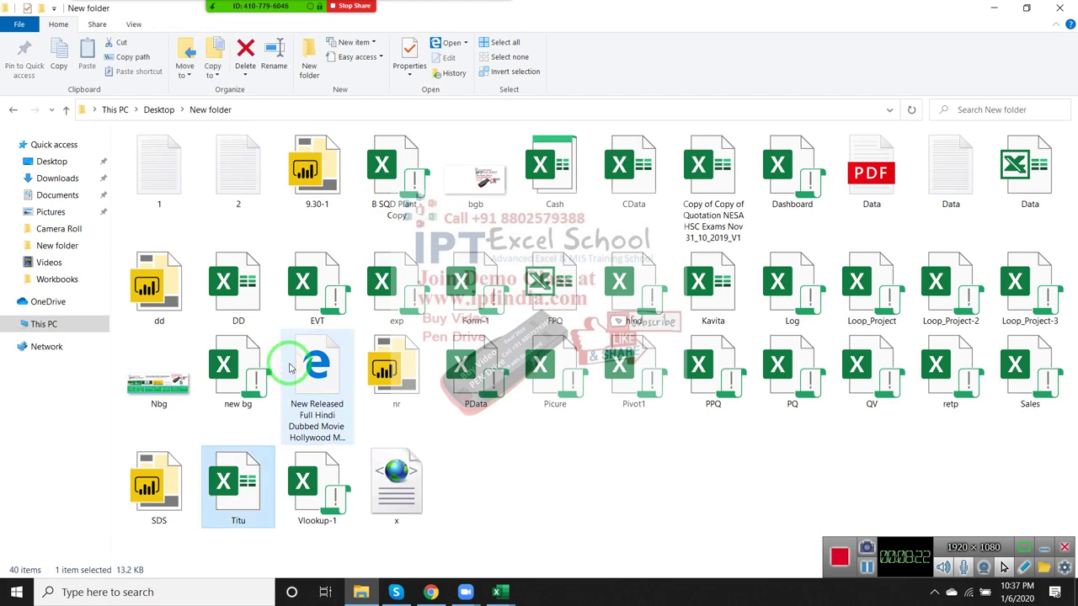
pyautogui.doubleClick(242, 500)
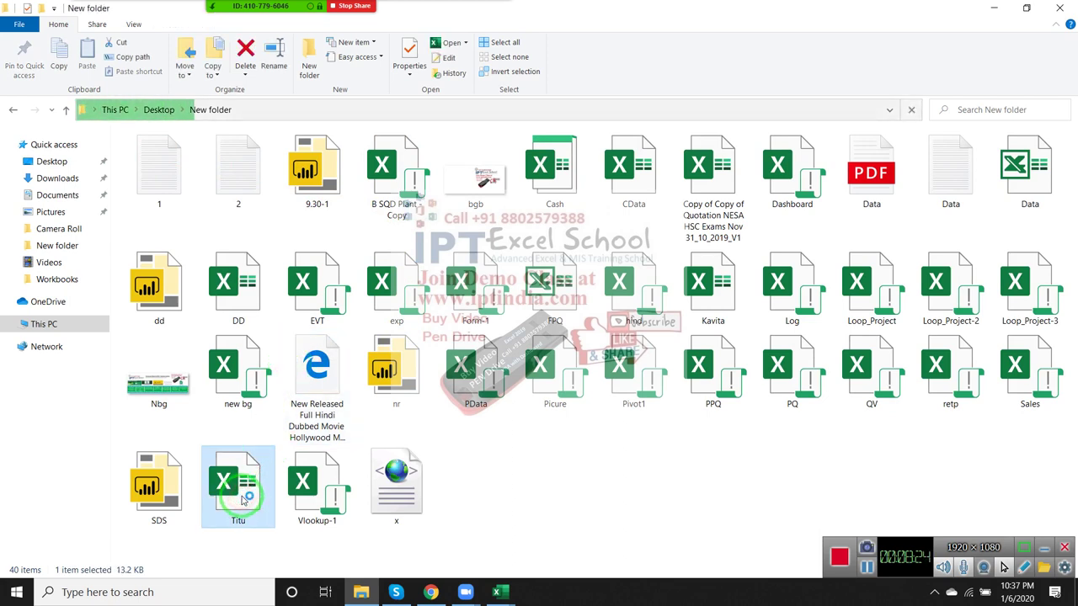
pyautogui.click(499, 592)
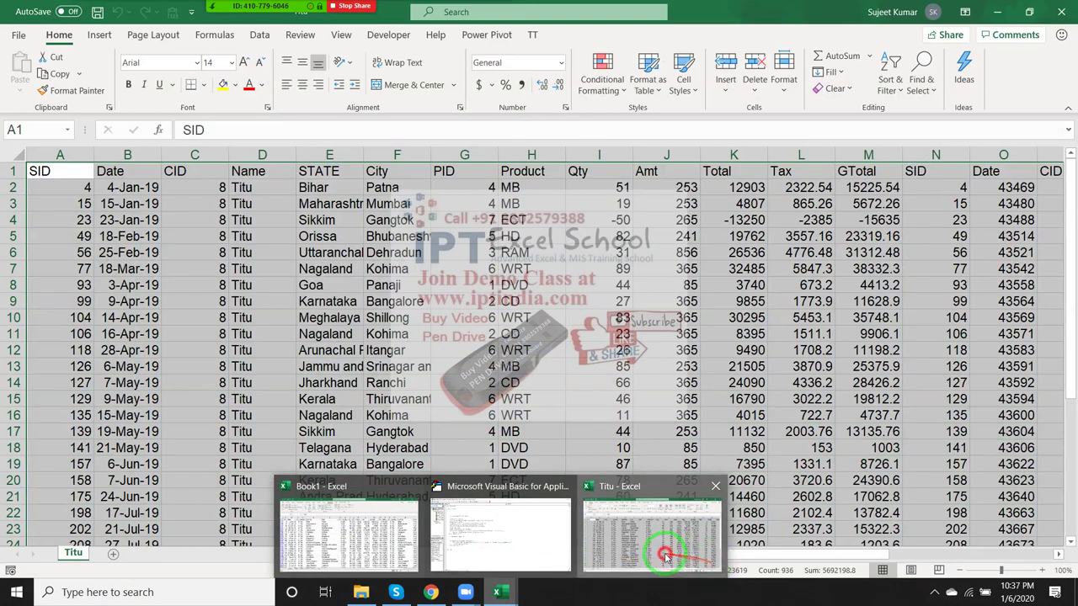
# Review the Macro1 code and its InputBox line in the VBA editor, then close the editor
pyautogui.click(665, 556)
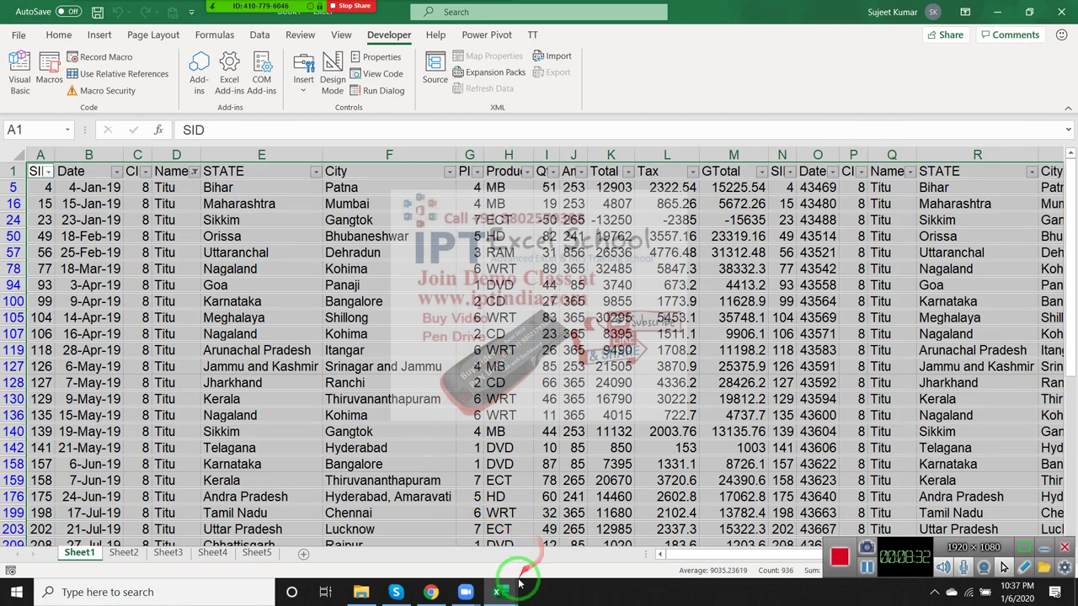
pyautogui.moveTo(497, 592)
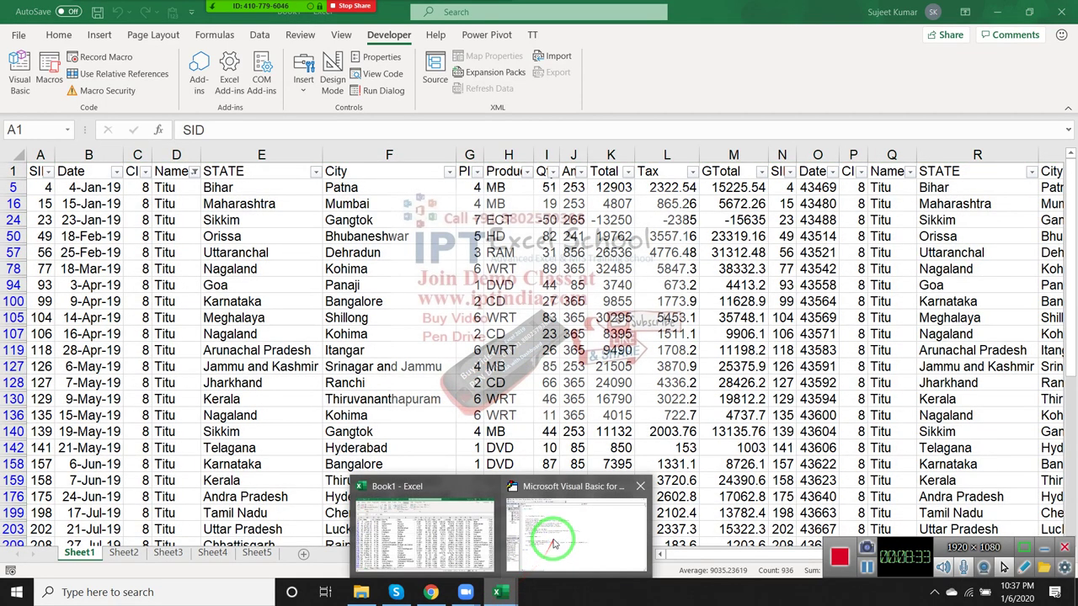
pyautogui.click(543, 560)
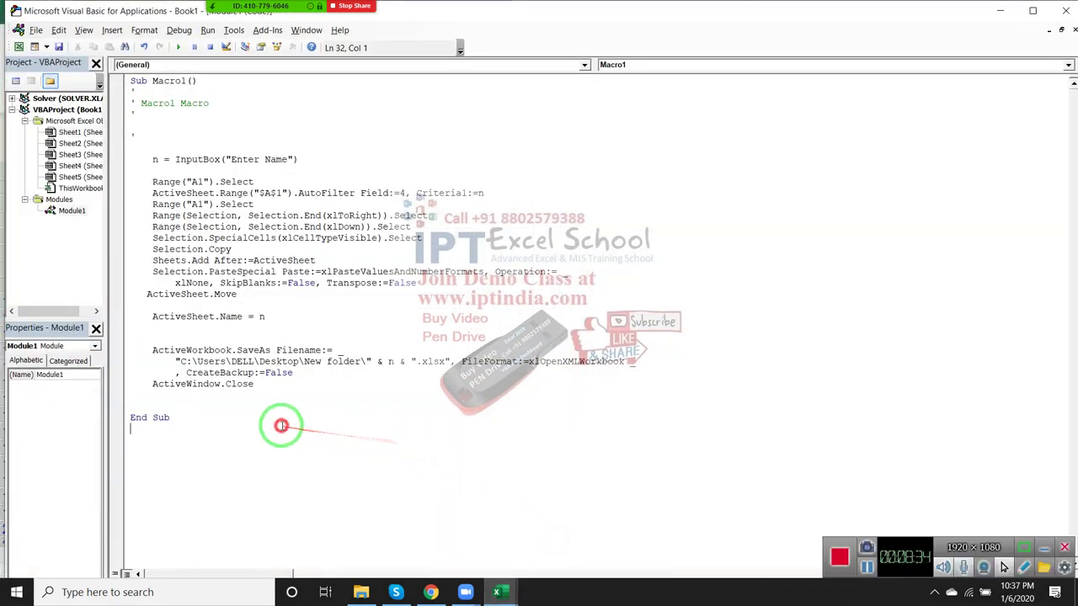
pyautogui.moveTo(232, 411); pyautogui.dragTo(152, 145)
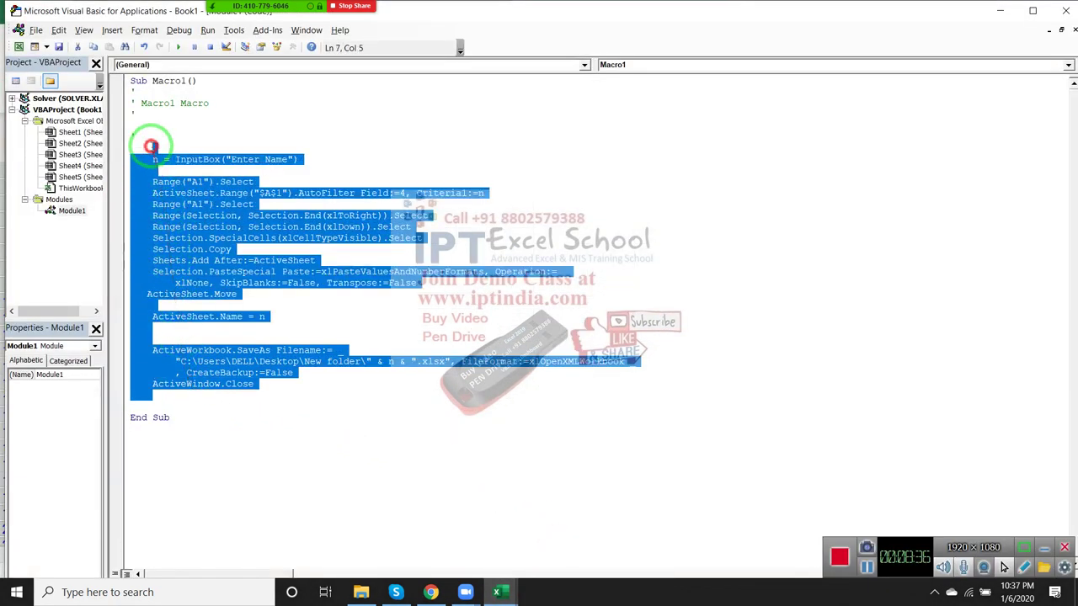
pyautogui.click(289, 305)
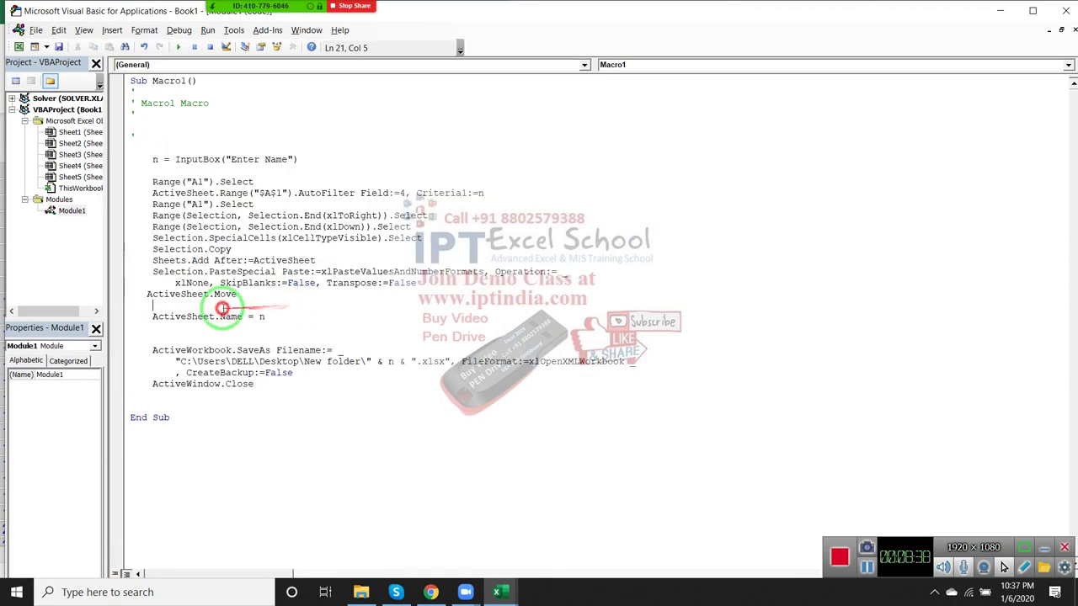
pyautogui.moveTo(306, 165); pyautogui.dragTo(193, 165)
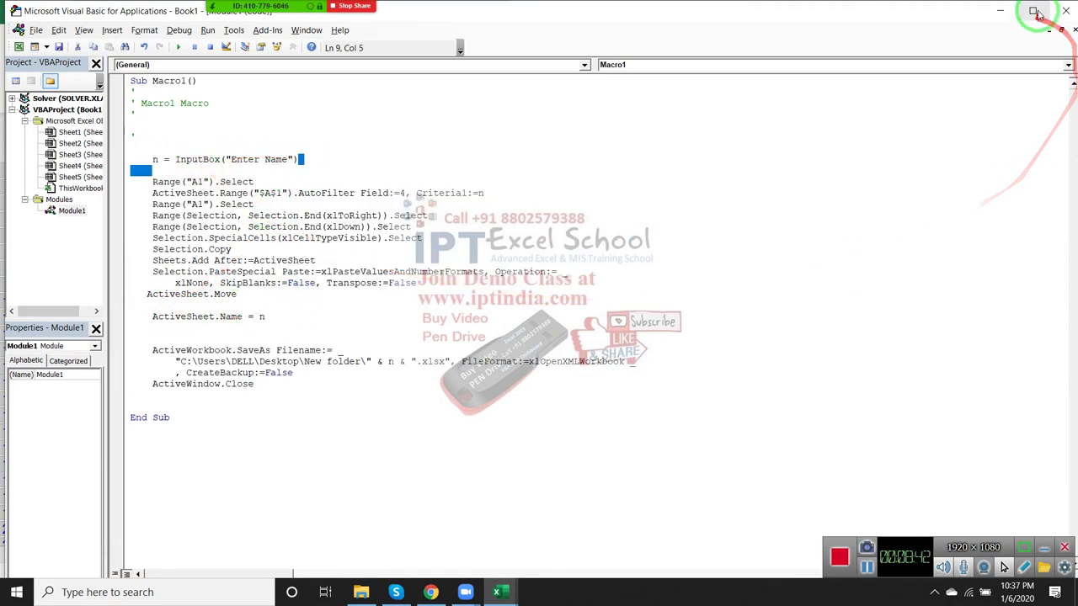
pyautogui.click(1068, 12)
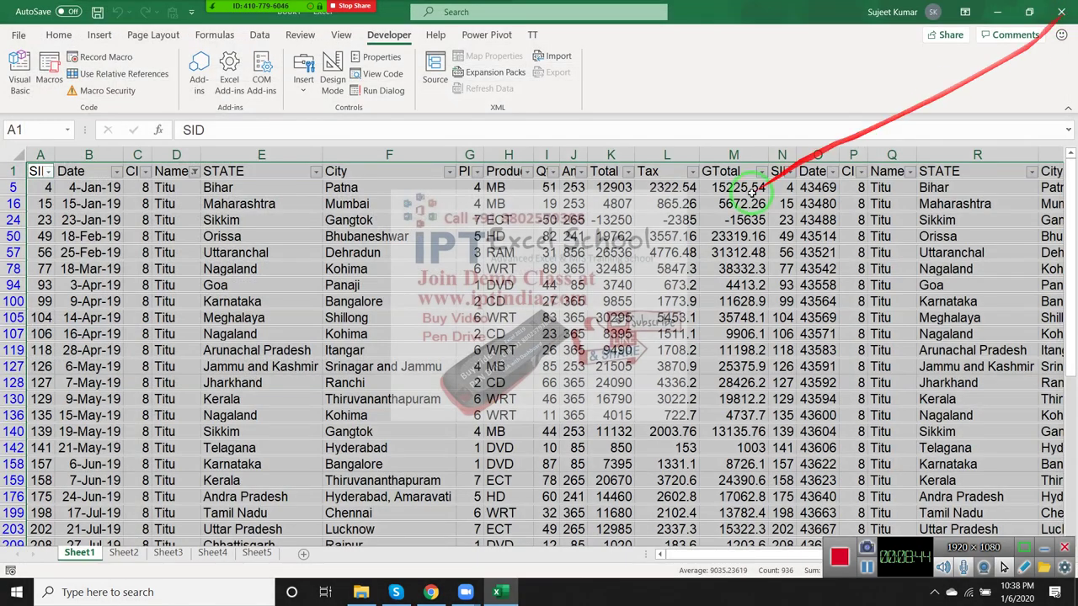
# Check the GTotal in cell M50, close the Excel workbook, and refresh the desktop
pyautogui.click(732, 236)
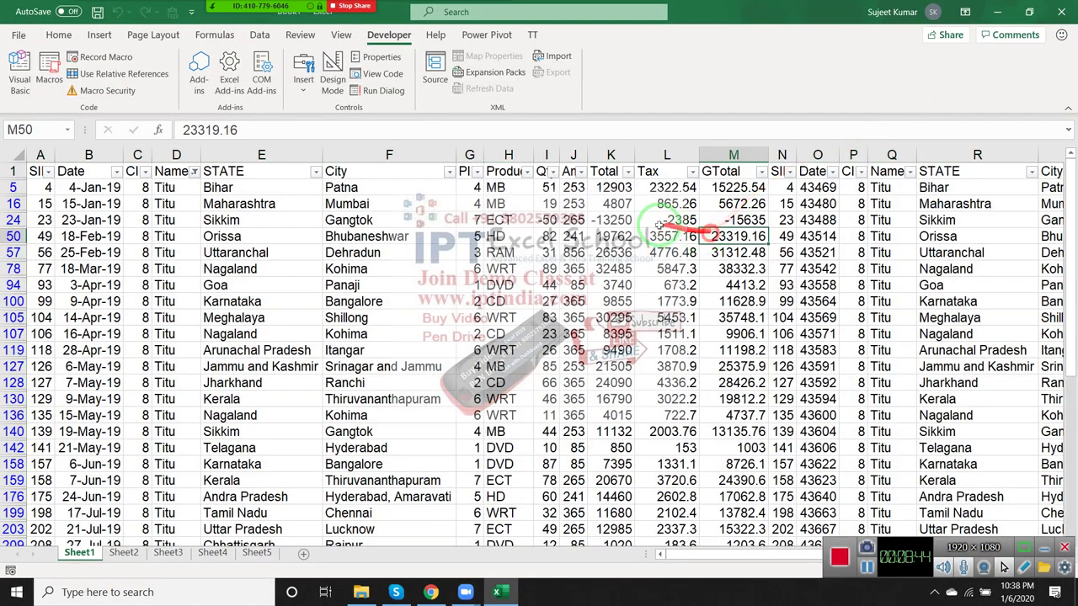
pyautogui.click(1060, 15)
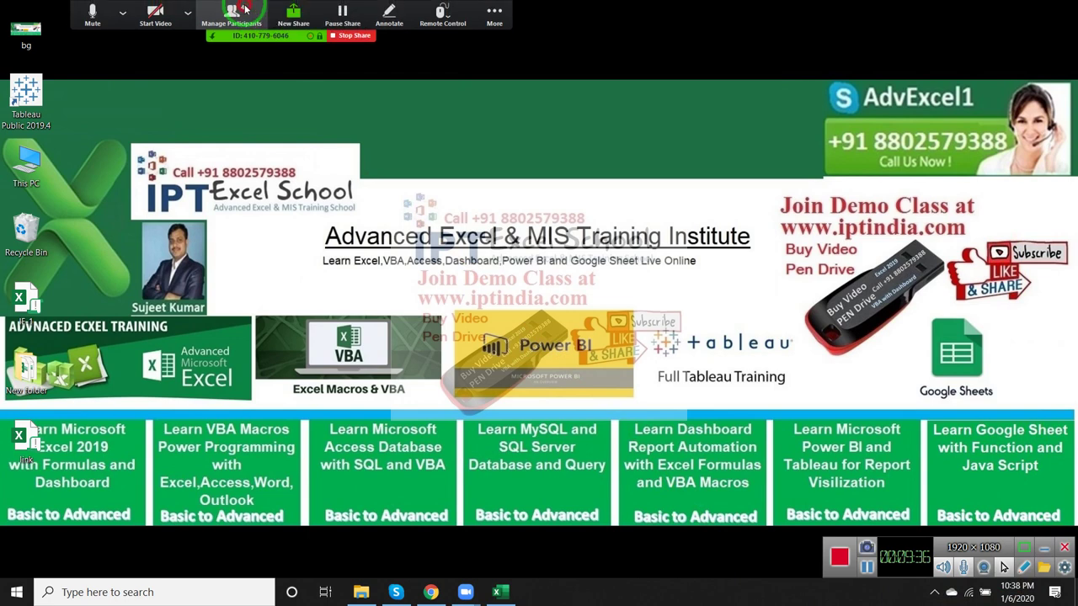
pyautogui.click(255, 7)
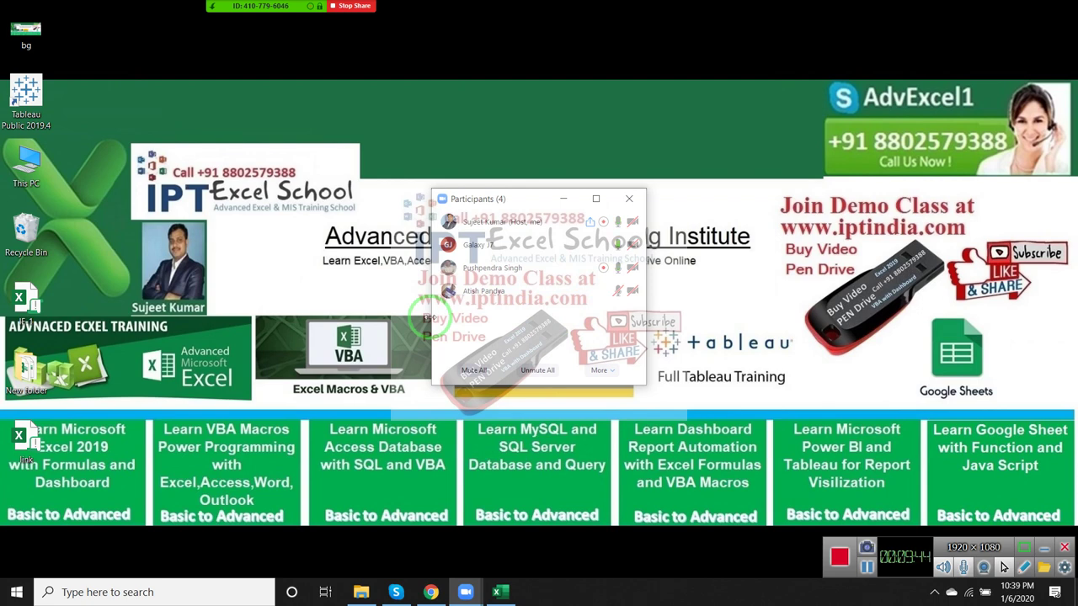
pyautogui.click(629, 198)
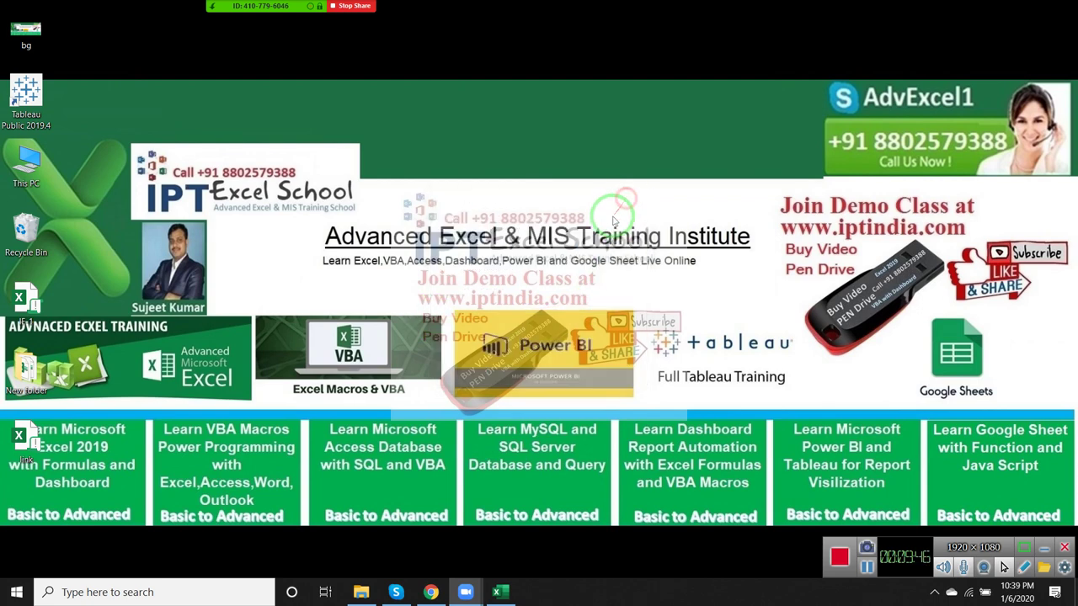
pyautogui.rightClick(399, 122)
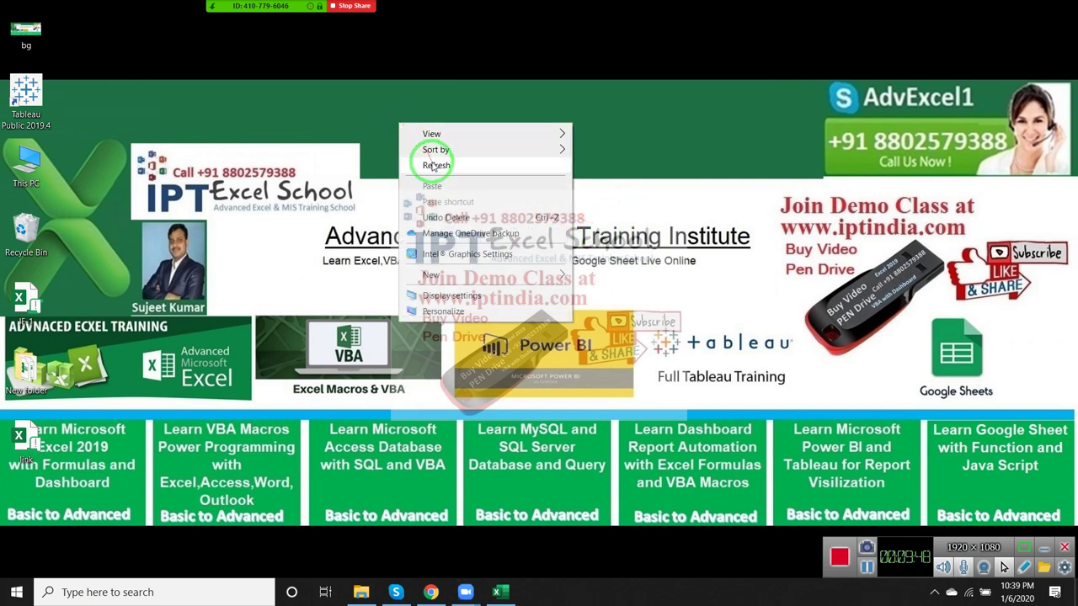
pyautogui.click(431, 161)
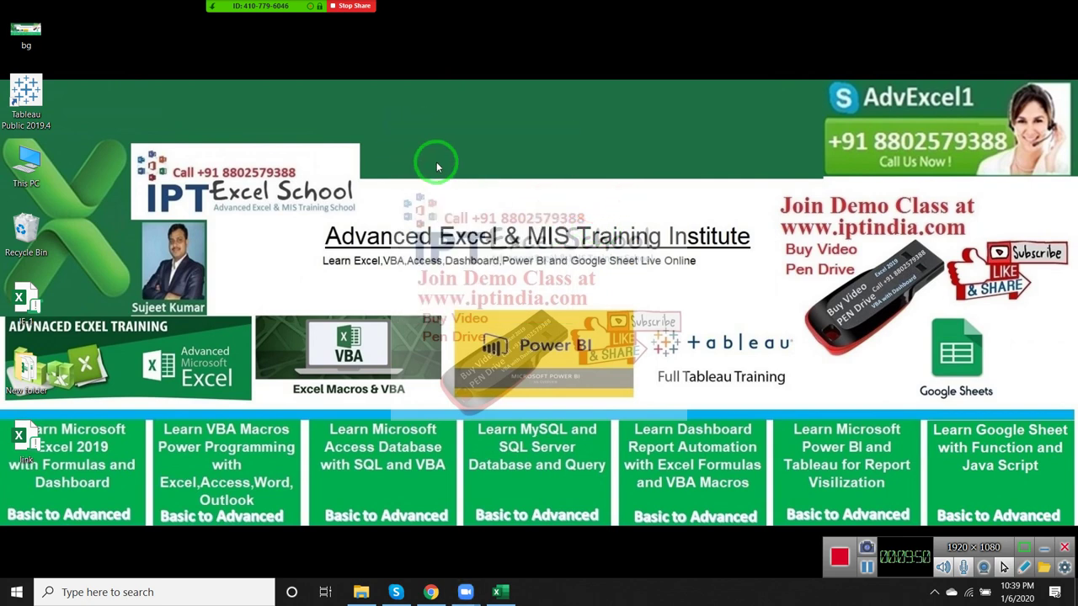